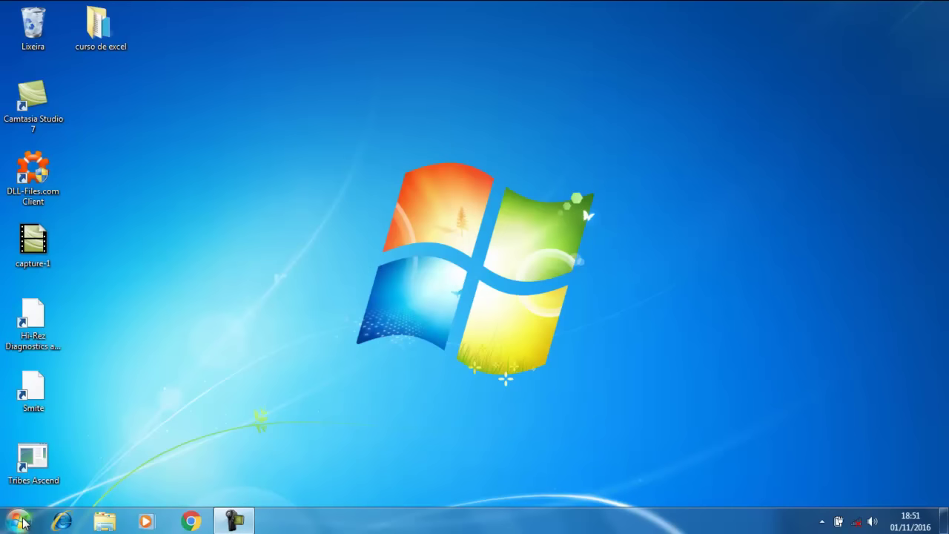
- Launch Excel 2013 by searching for 'excel' from the Windows 7 Start menu
click(24, 523)
text(excel)
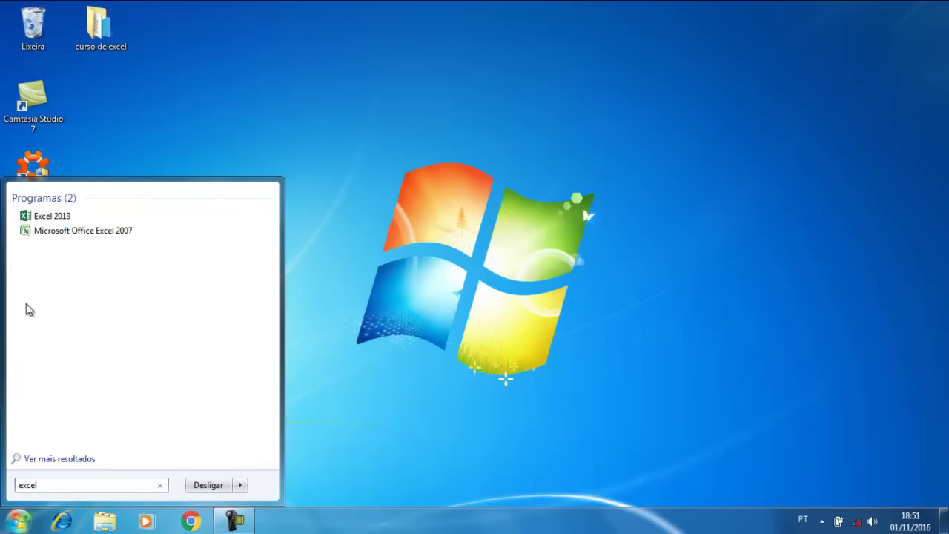
click(65, 222)
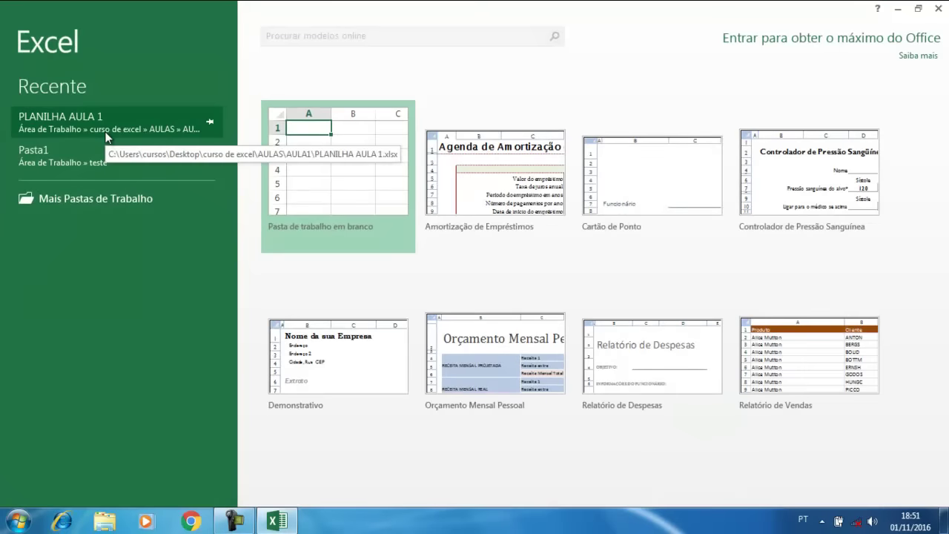
- Create a blank Pasta1 workbook, then browse Computador for a workbook to open
click(324, 161)
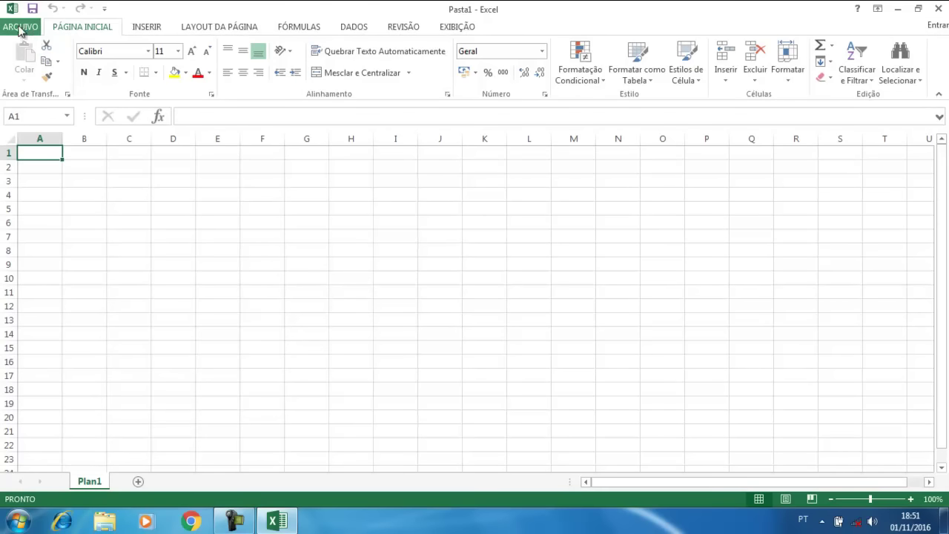
click(19, 30)
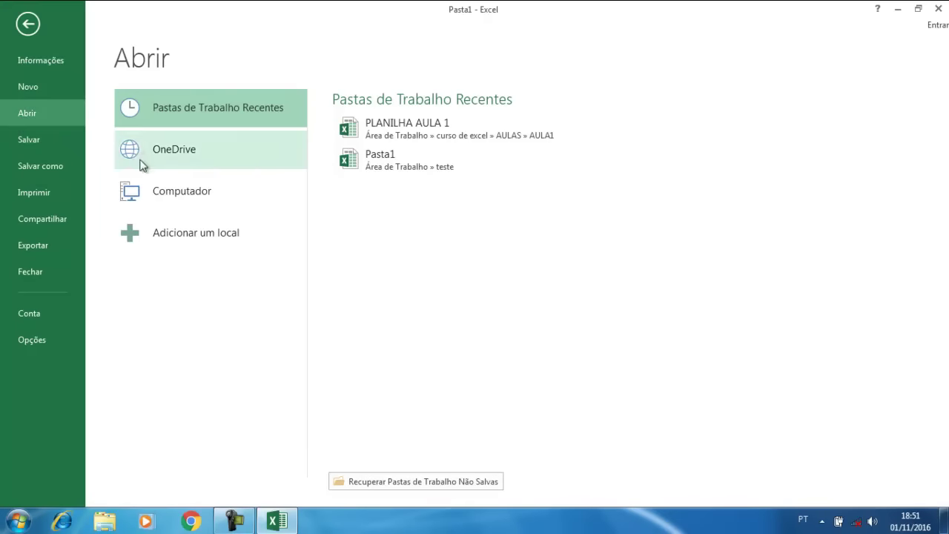
click(167, 199)
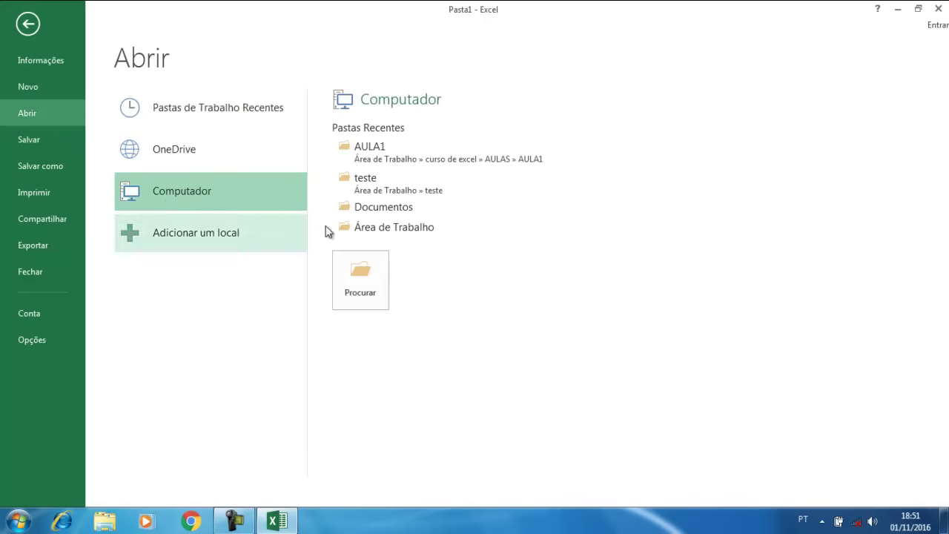
click(365, 258)
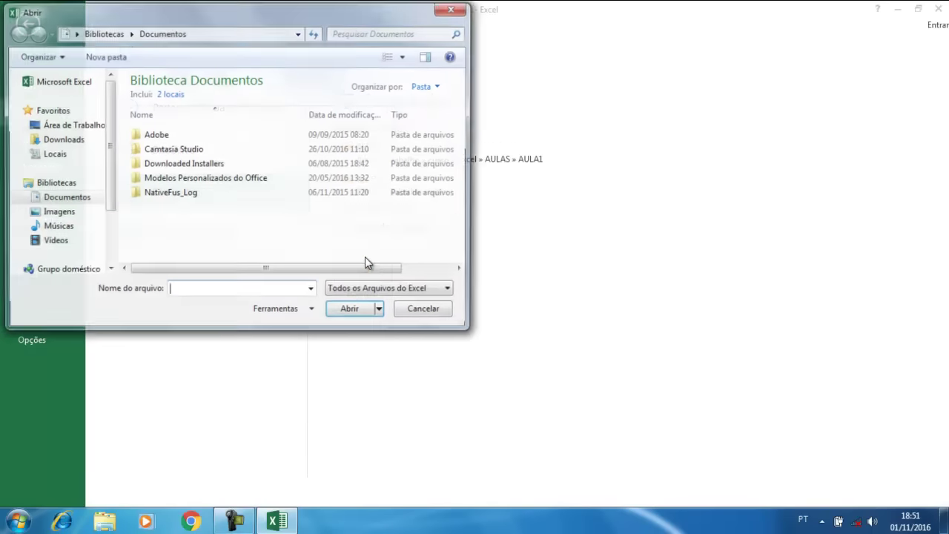
- Navigate from Área de Trabalho into the curso de excel > AULAS folder
click(65, 126)
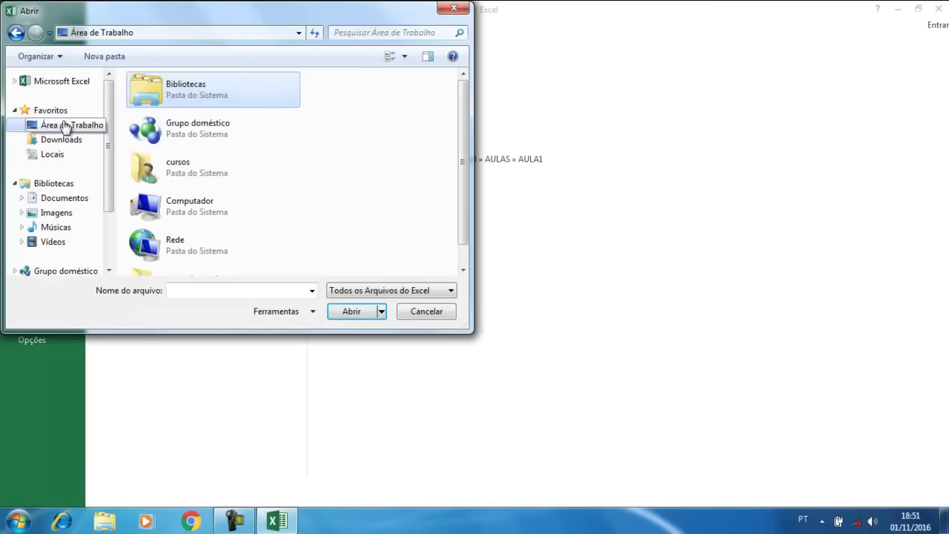
click(170, 163)
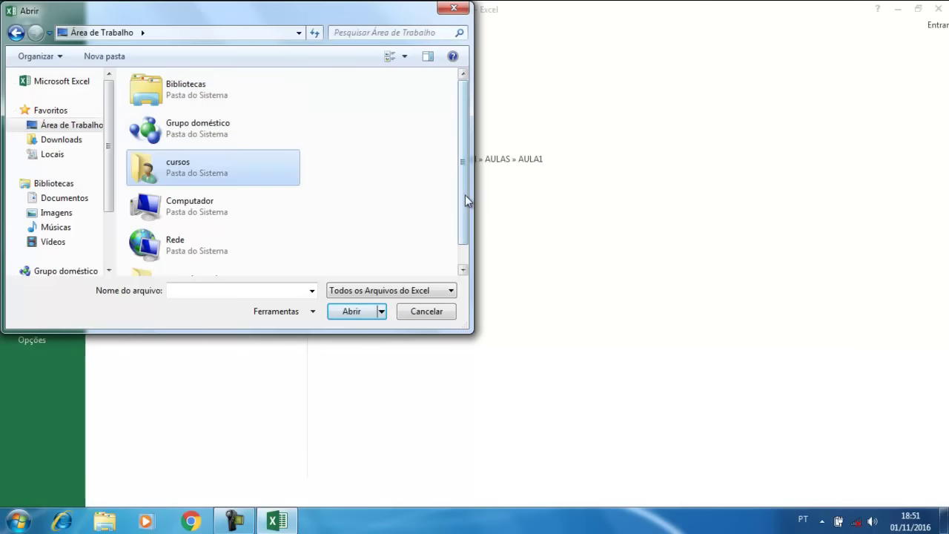
drag(467, 201, 460, 261)
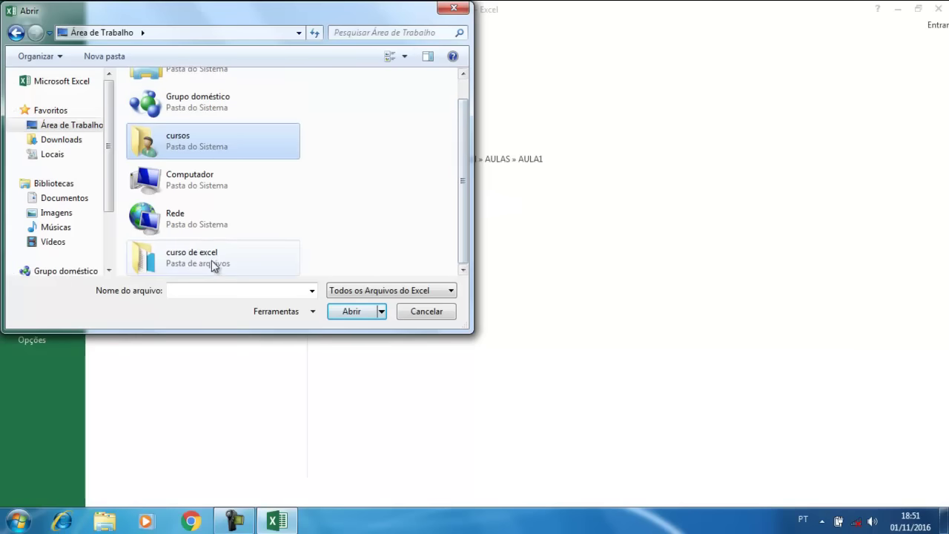
double_click(186, 254)
double_click(157, 95)
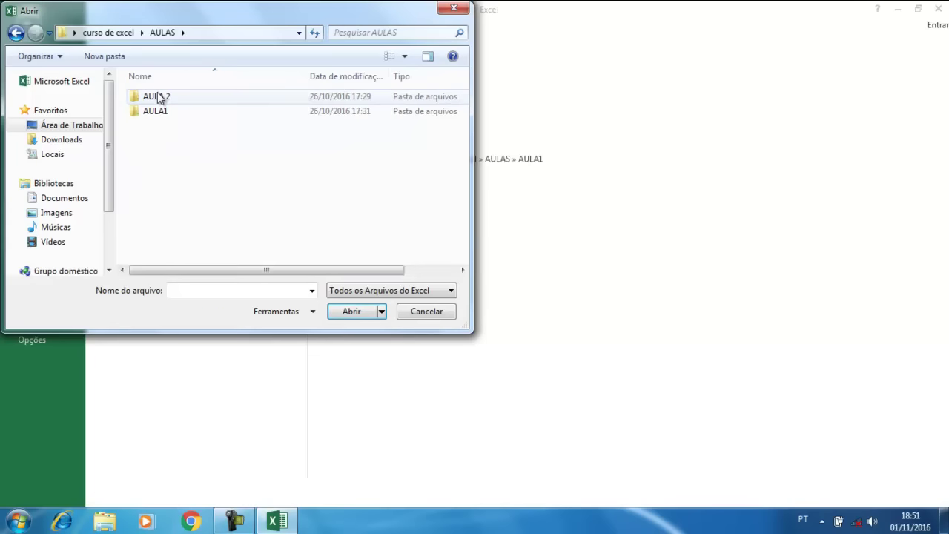
- Enter the AULA1 folder and open the PLANILHA AULA 1 workbook
double_click(158, 97)
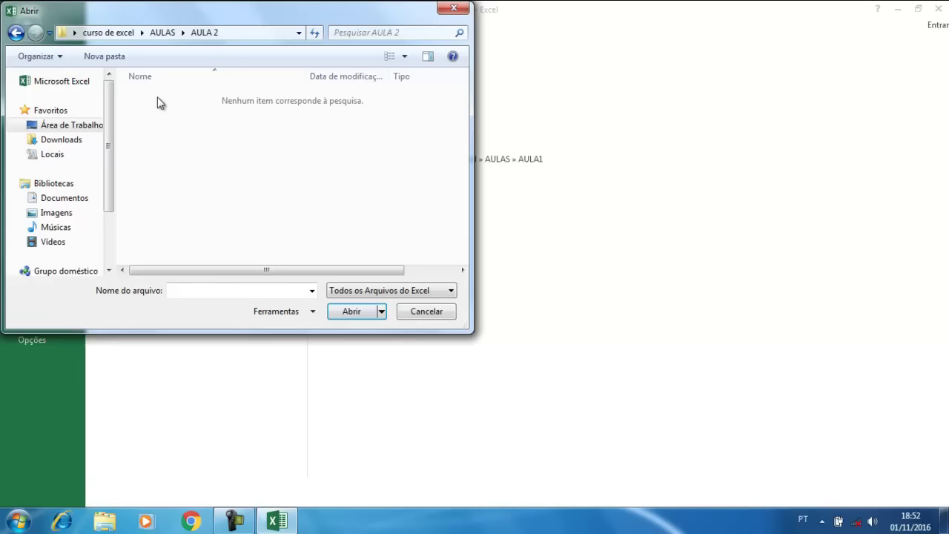
key(BackSpace)
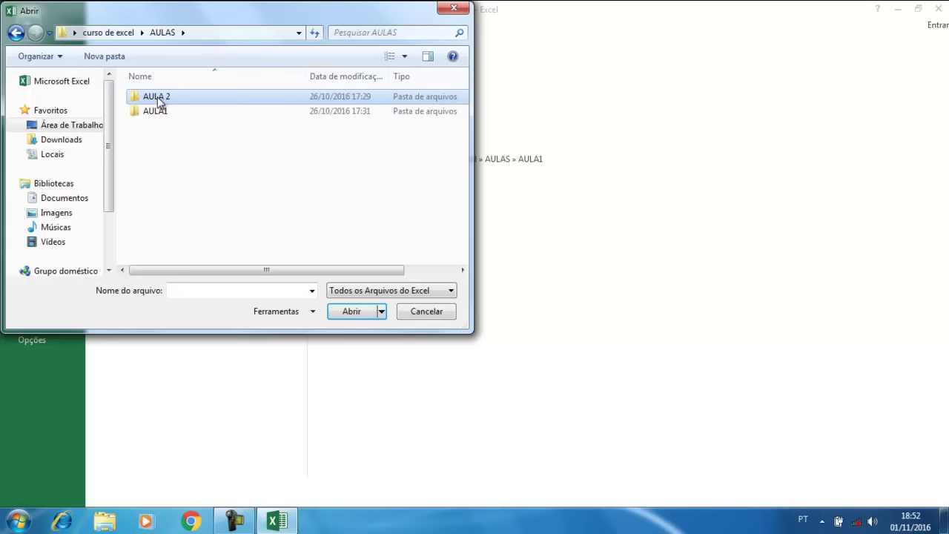
double_click(155, 111)
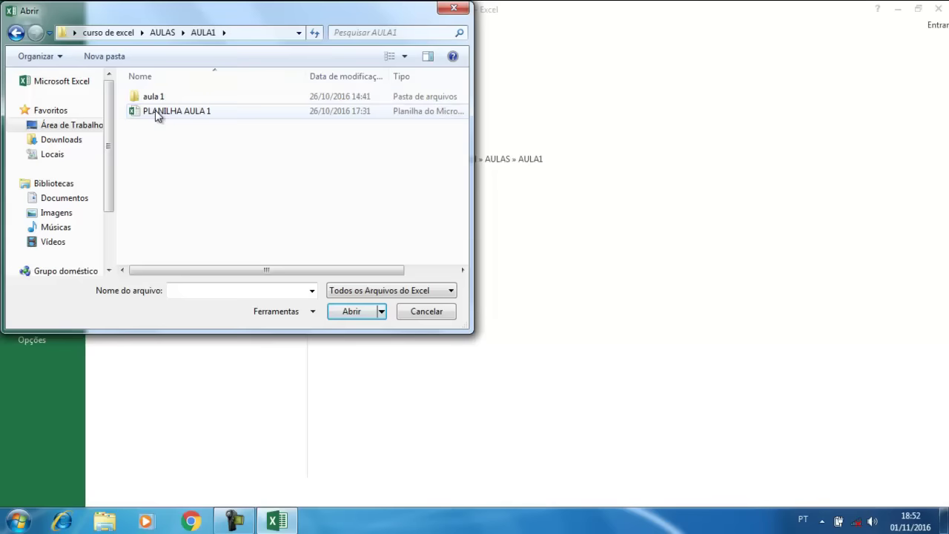
click(155, 113)
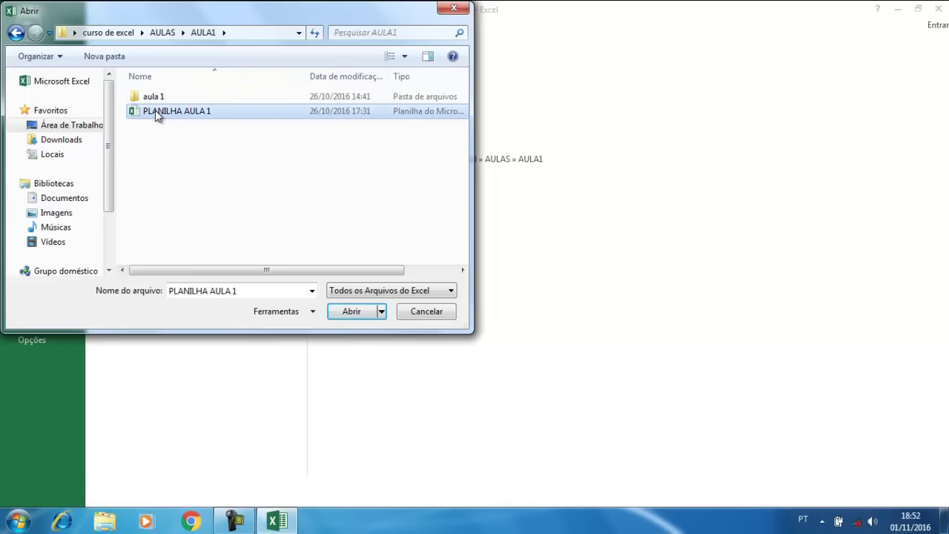
double_click(155, 111)
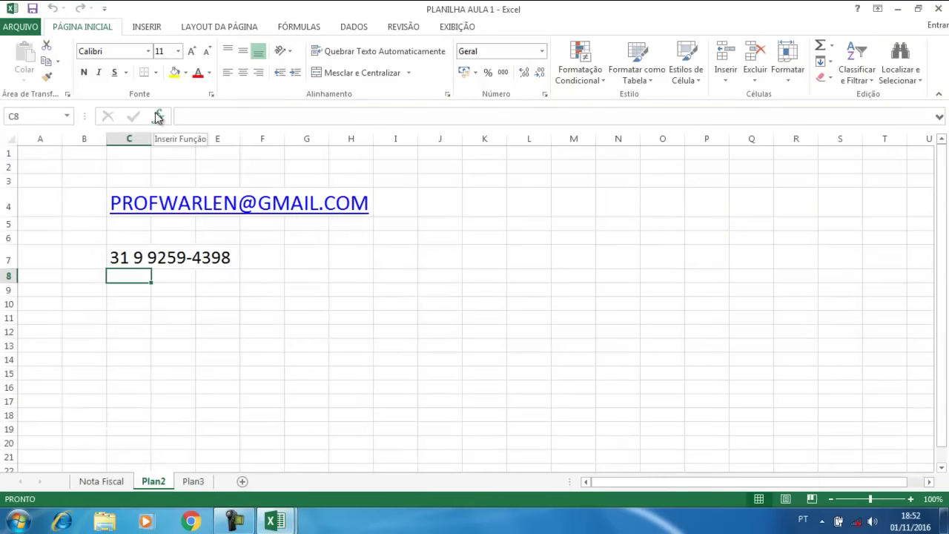
- Look over the Nota Fiscal, Plan2 and Plan3 sheets
click(103, 484)
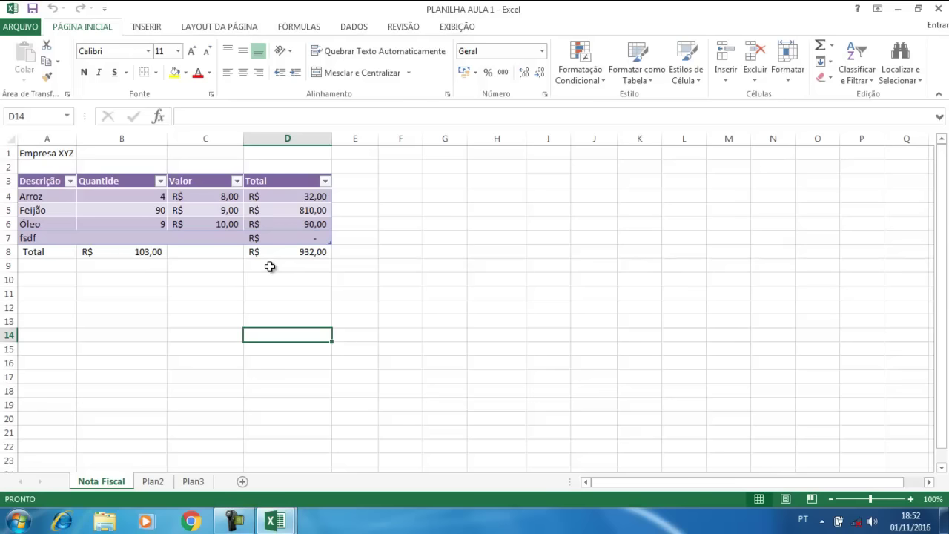
click(157, 482)
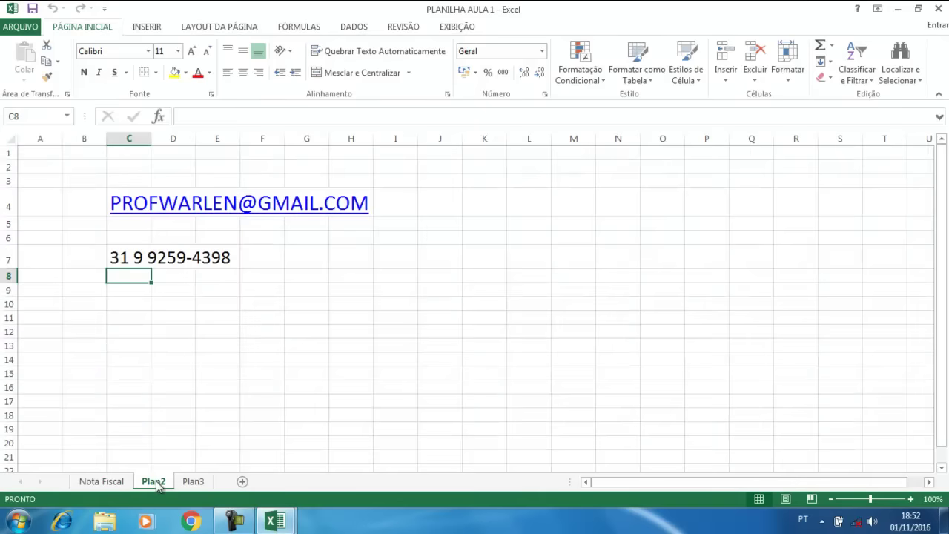
click(194, 483)
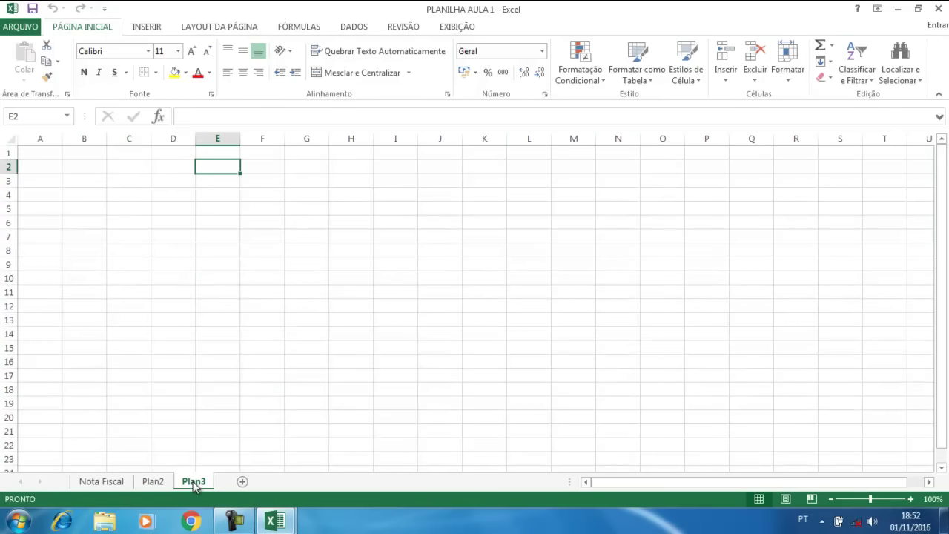
- Rename the Plan3 sheet to Subtração
double_click(194, 483)
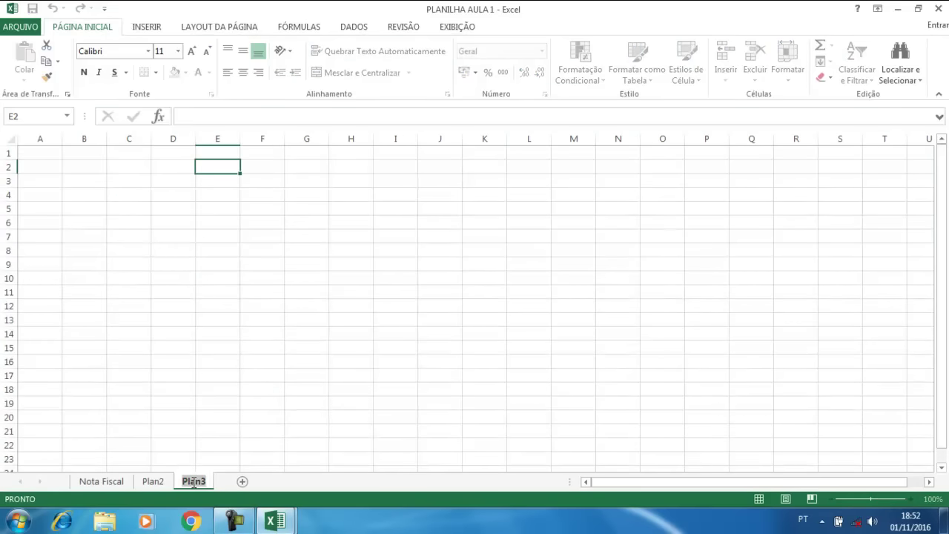
text(Subtração)
key(Return)
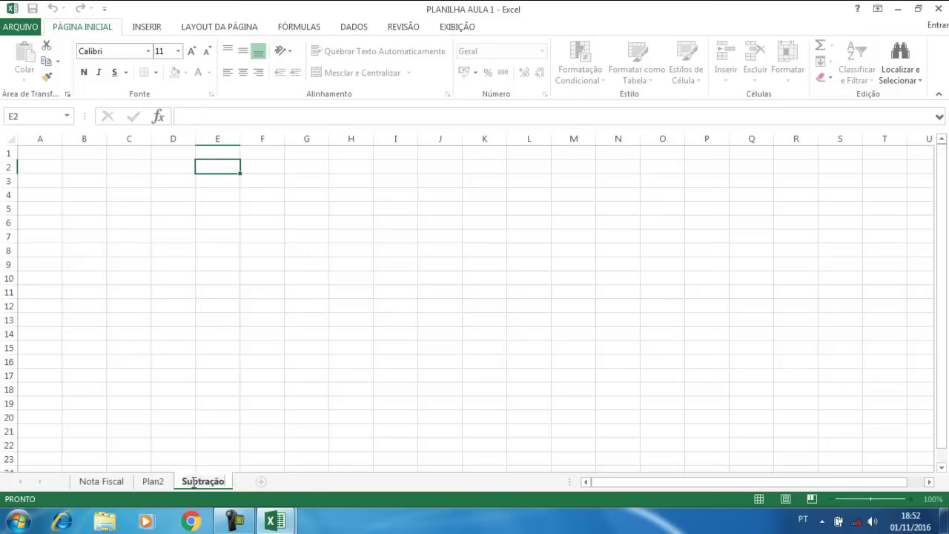
key(Return)
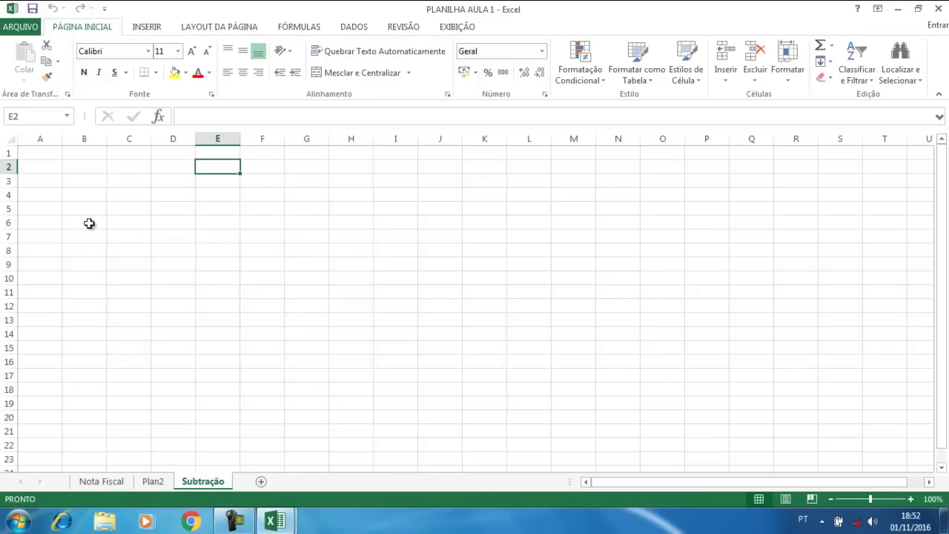
- Enter the title 'Controle de Estoque' in cell A1
click(51, 171)
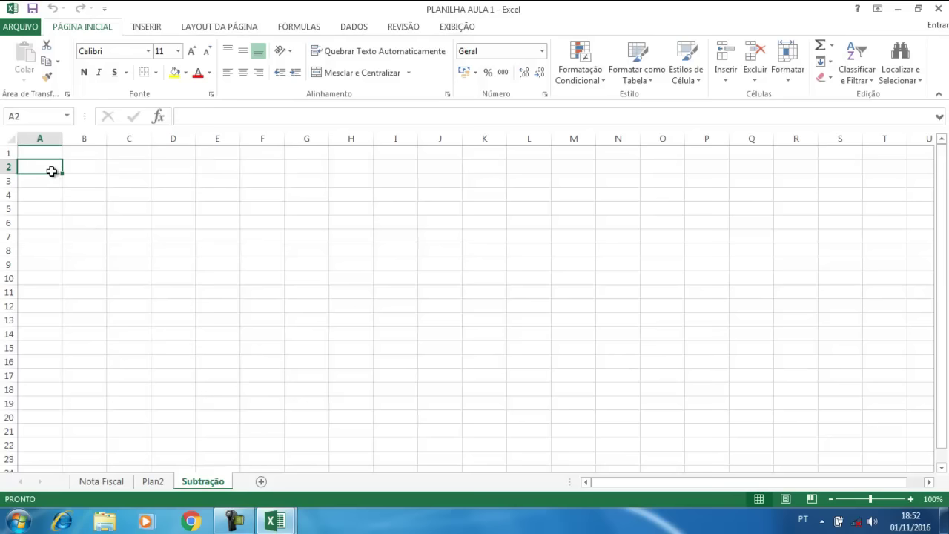
key(Up)
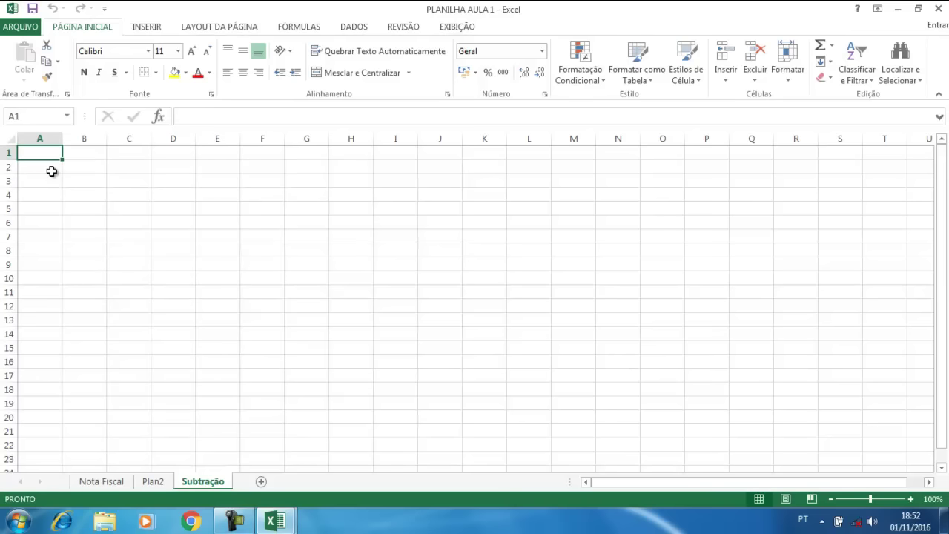
text(Controle de ES)
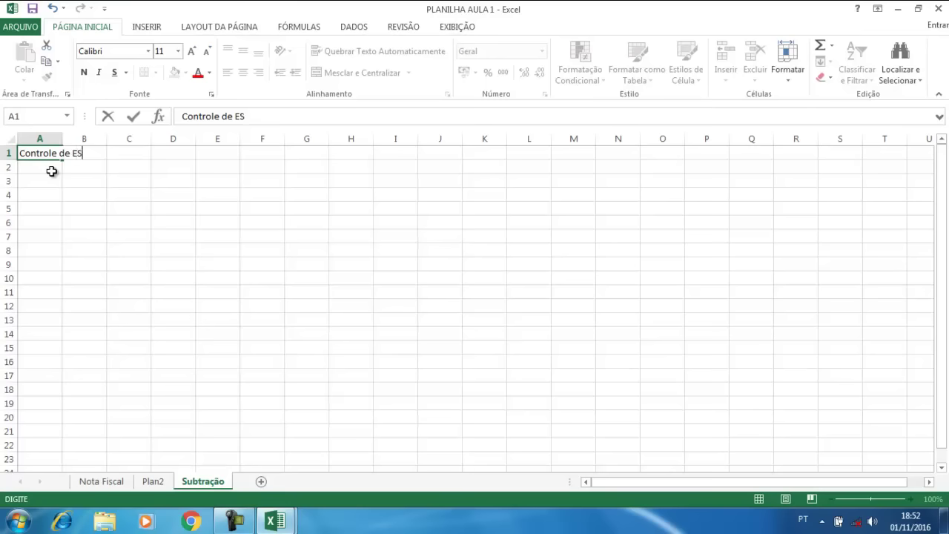
key(BackSpace)
text(stoque)
key(Return)
key(Return)
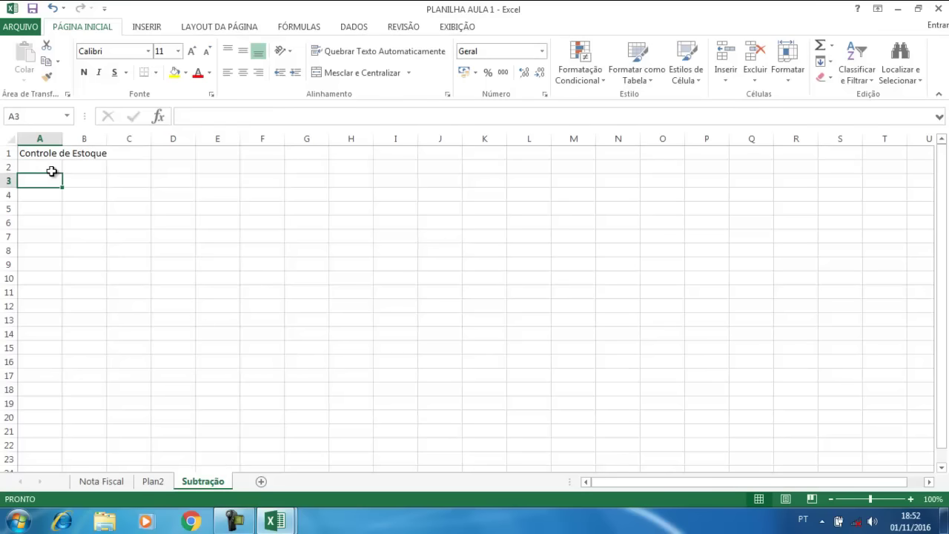
- Add row-3 headers Mercadoria, Entrada, Saída and Saldo
text(Mercadori)
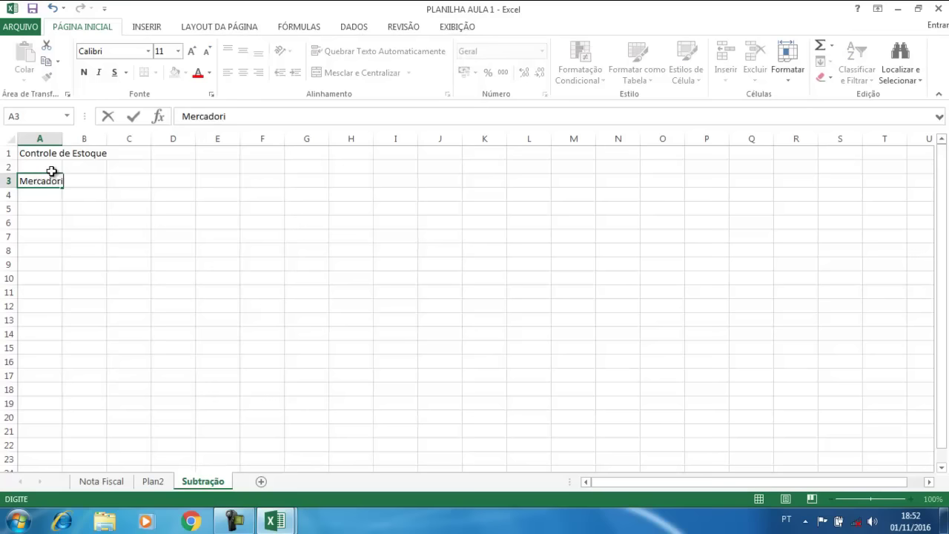
text(a)
key(Tab)
text(Entrada)
key(Tab)
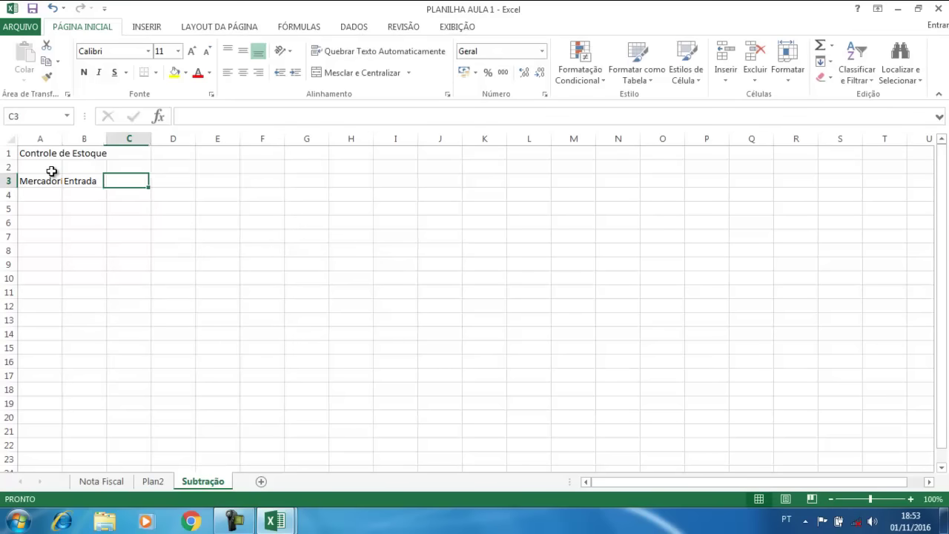
text(Saída)
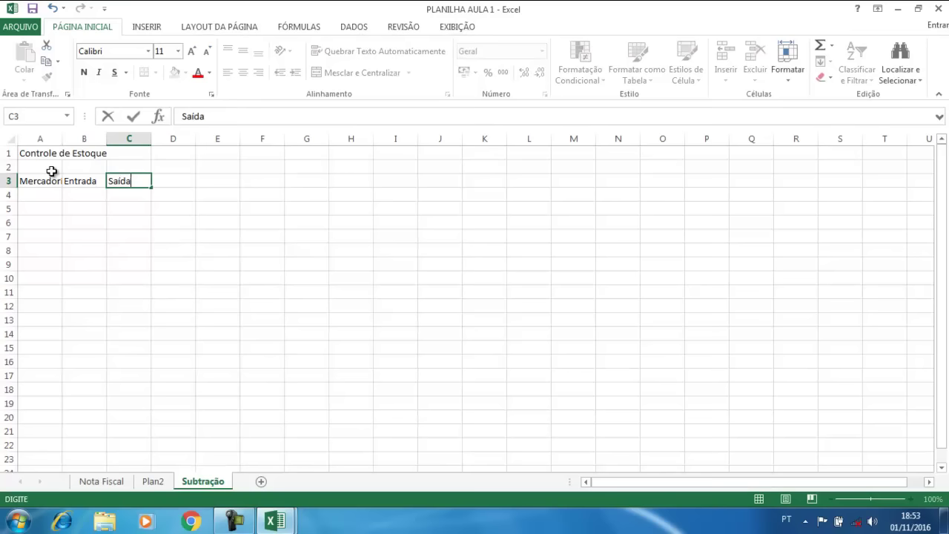
key(Tab)
text(Saldo)
key(Return)
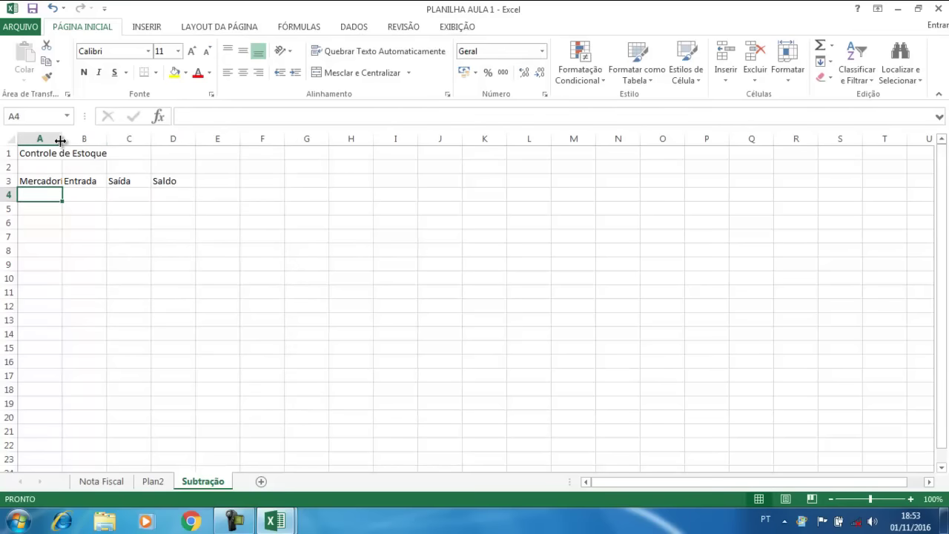
- Widen columns A, B and C to fit the headers
drag(64, 138, 93, 138)
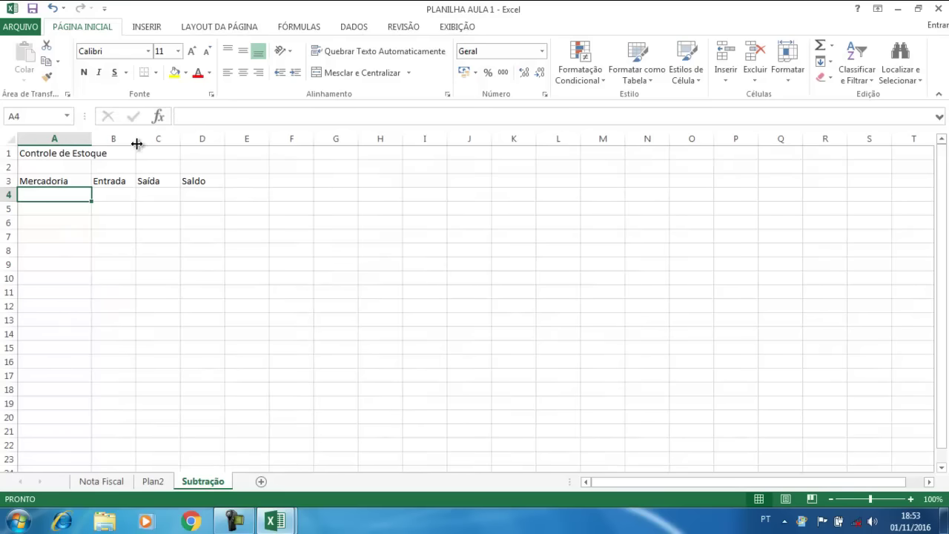
drag(135, 138, 234, 141)
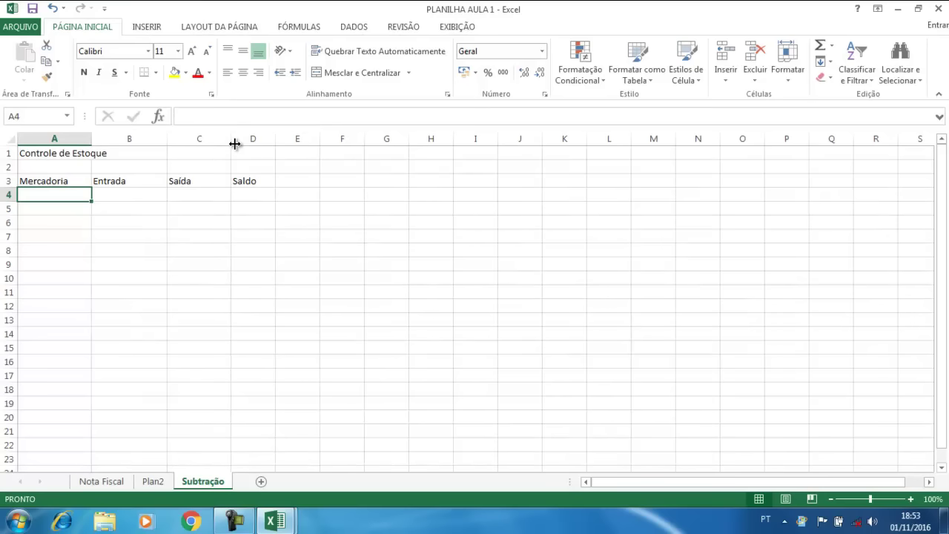
click(192, 207)
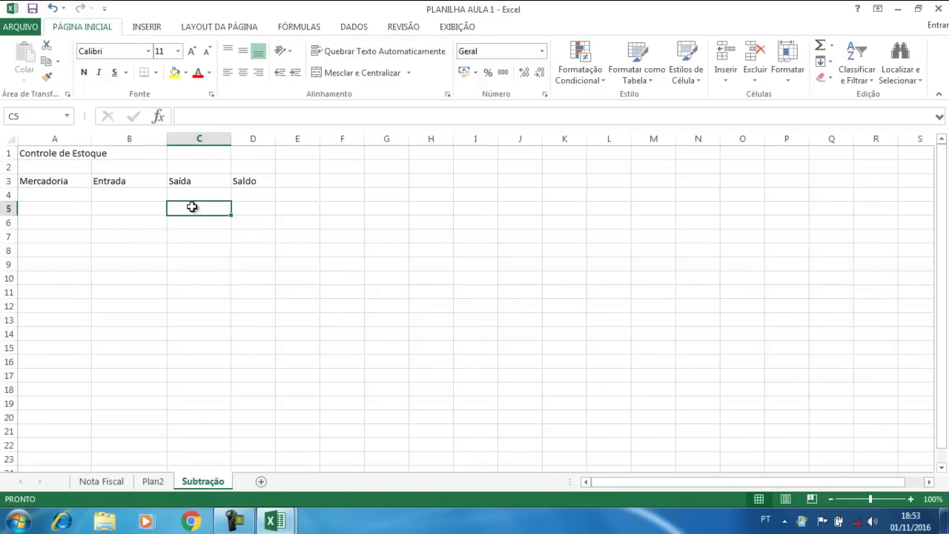
- List the products Arroz, Feijão and Óleo in A4:A6
click(74, 191)
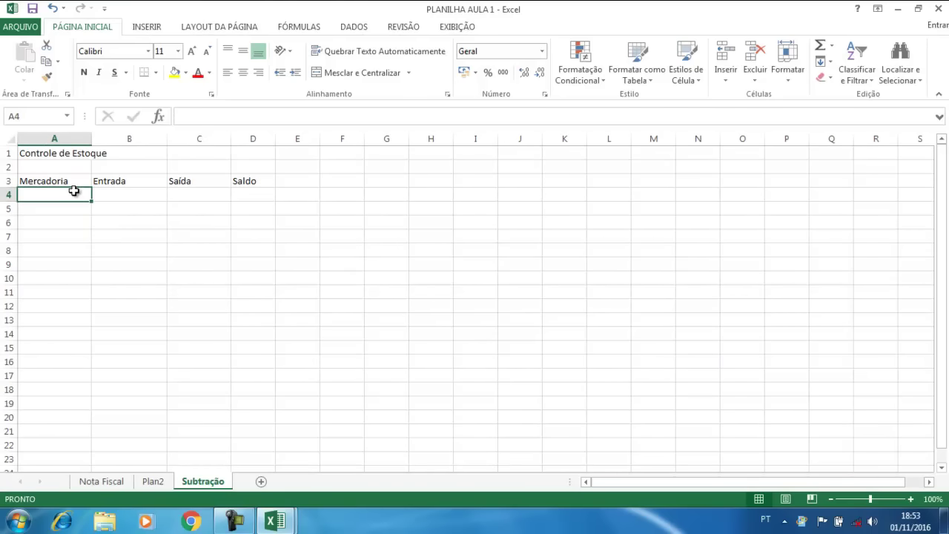
text(Arrzo)
key(Return)
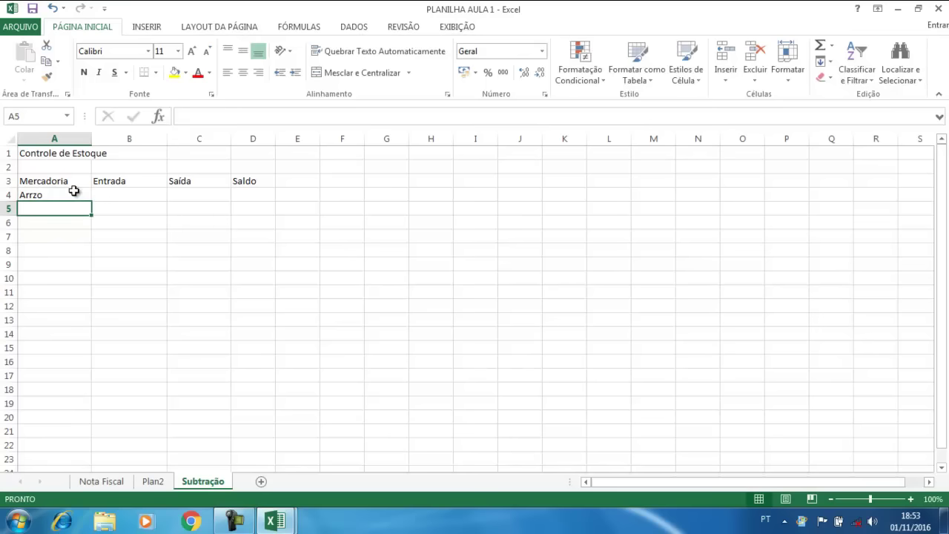
click(57, 194)
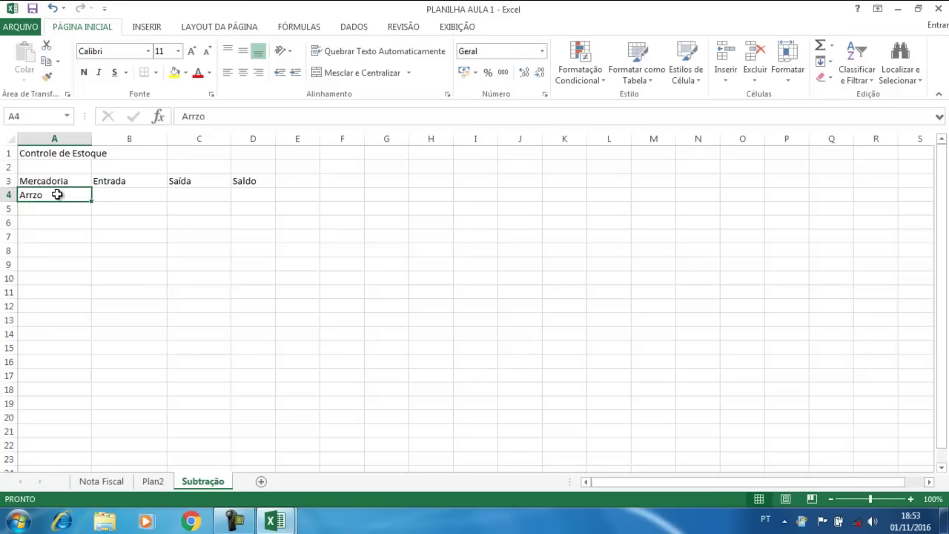
text(Arroz)
key(Return)
text(Feijão)
key(Return)
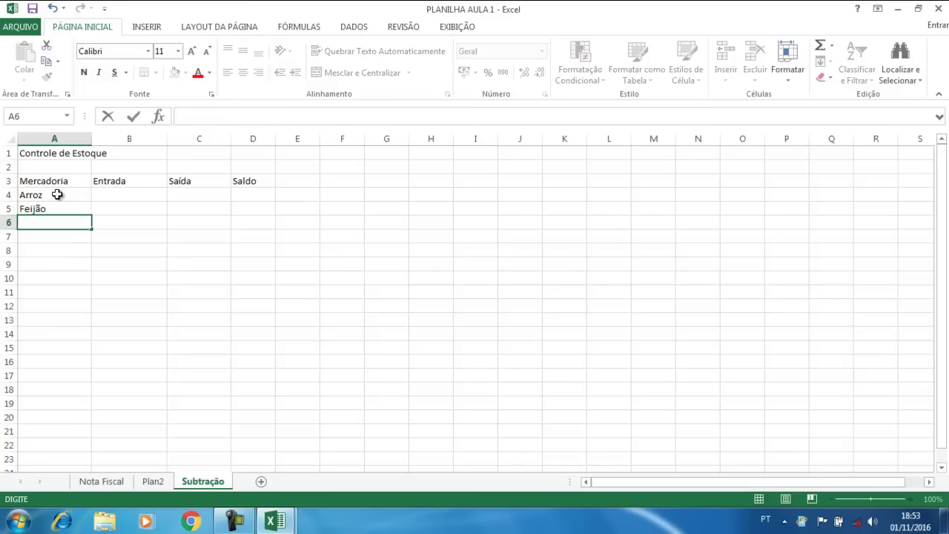
text(Óleo)
key(Tab)
- Enter Entrada values 100, 200 and 300 in B4:B6
key(Up)
key(Up)
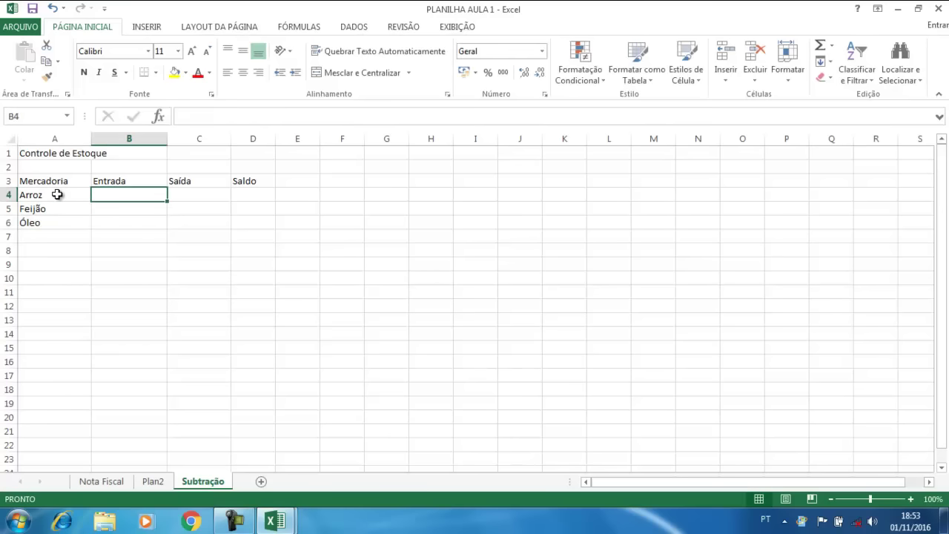
text('90)
key(BackSpace)
key(BackSpace)
key(BackSpace)
text(100)
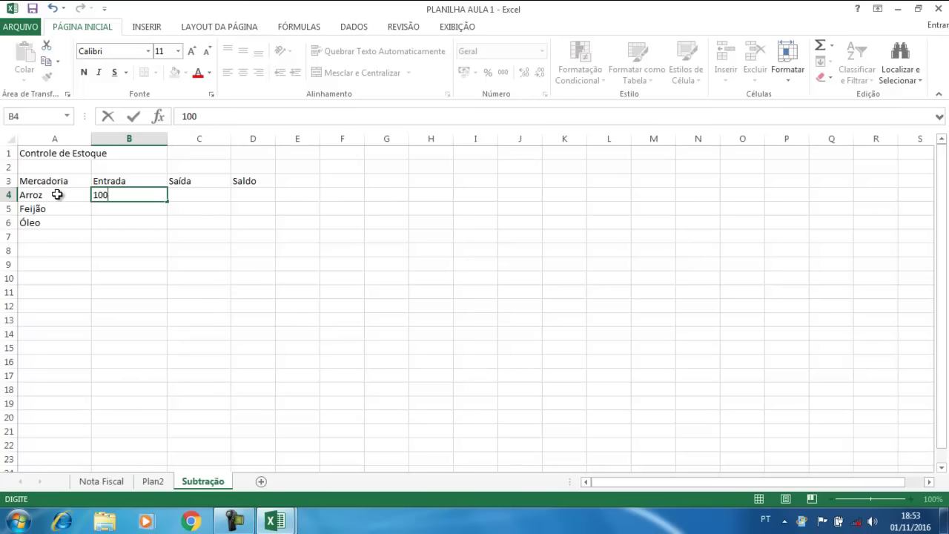
key(Return)
text(200)
key(Return)
text(300)
key(Tab)
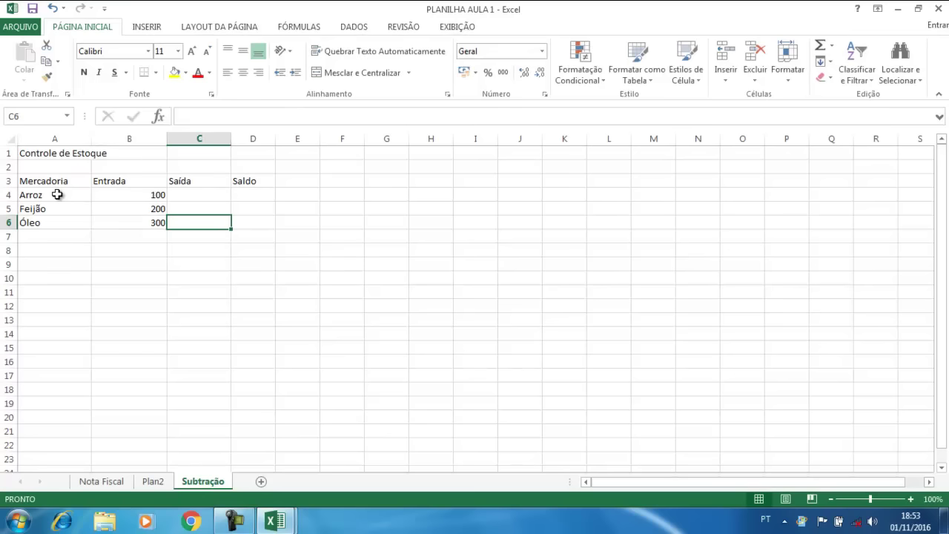
- Enter Saída values 10, 20 and 30 in C4:C6
key(Up)
key(Up)
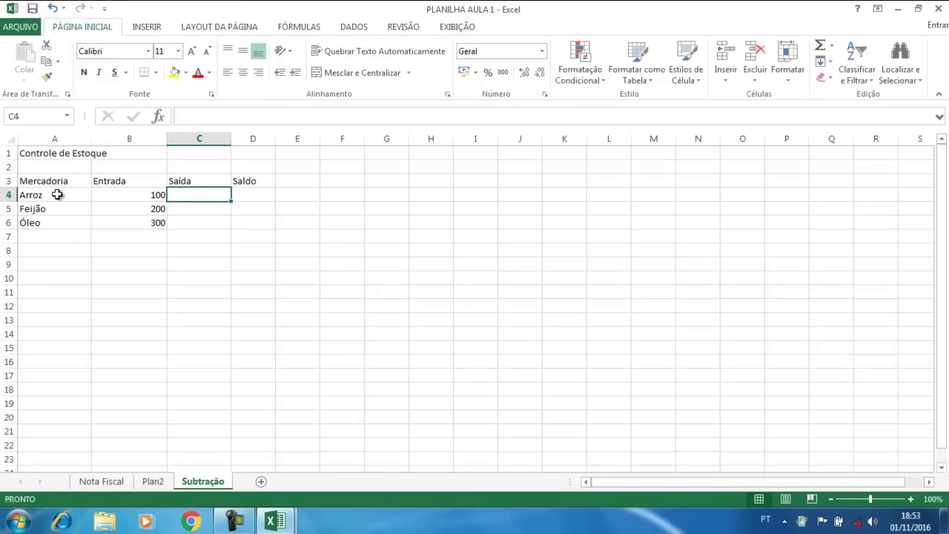
text(10)
key(Page_Down)
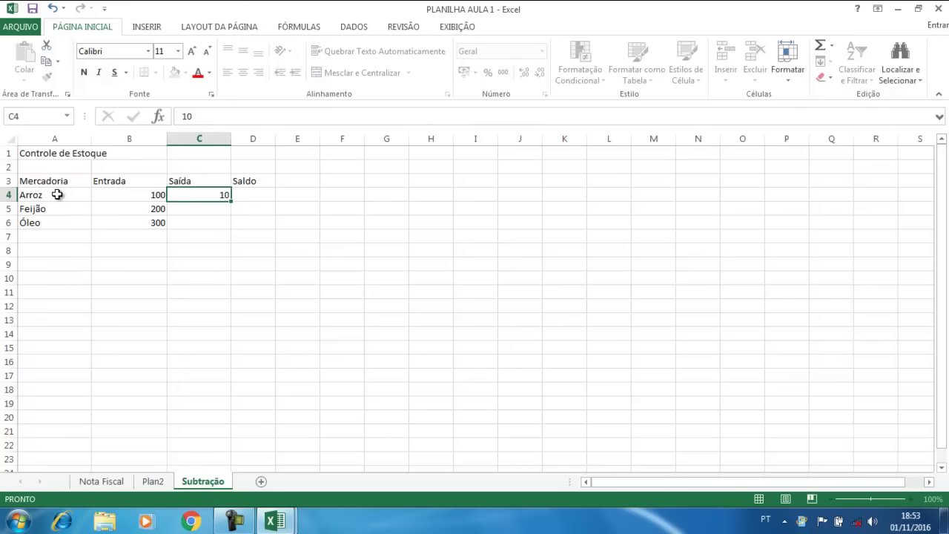
text(20)
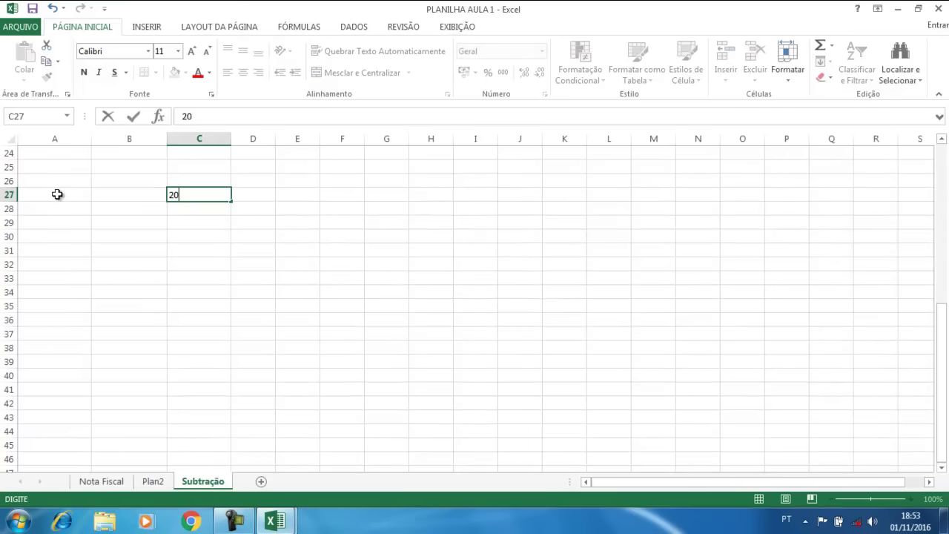
key(Escape)
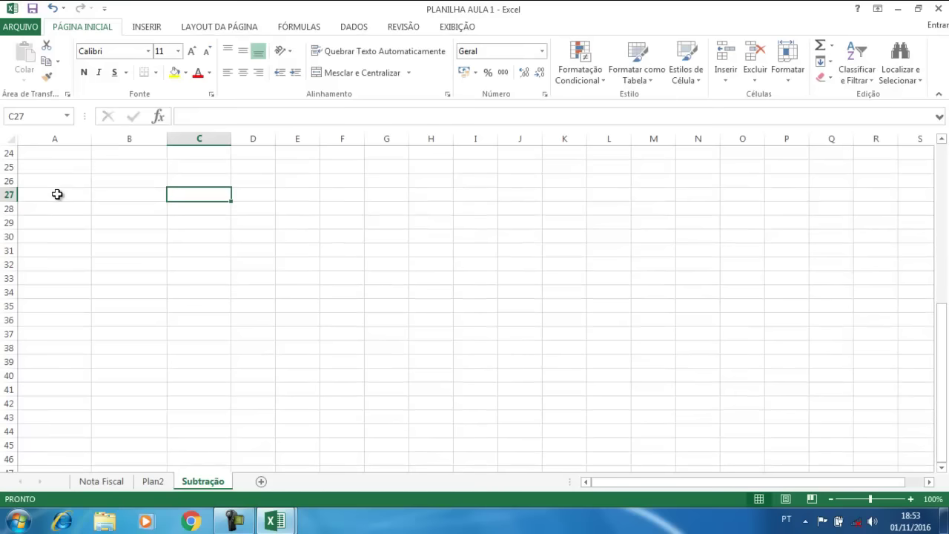
key(Up)
key(Up)
key(Up)
key(Up)
key(Up)
key(Up)
key(Up)
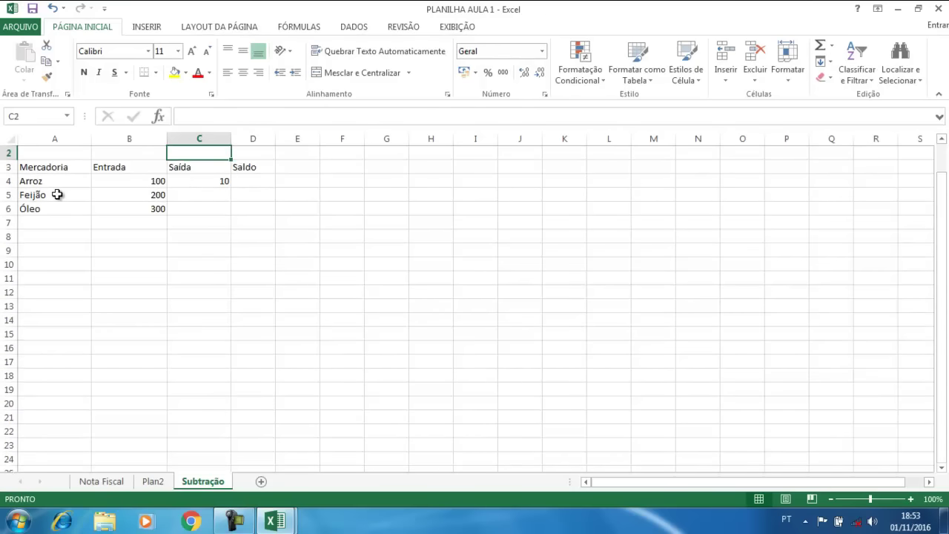
key(Up)
key(Down)
key(Down)
key(Down)
key(Down)
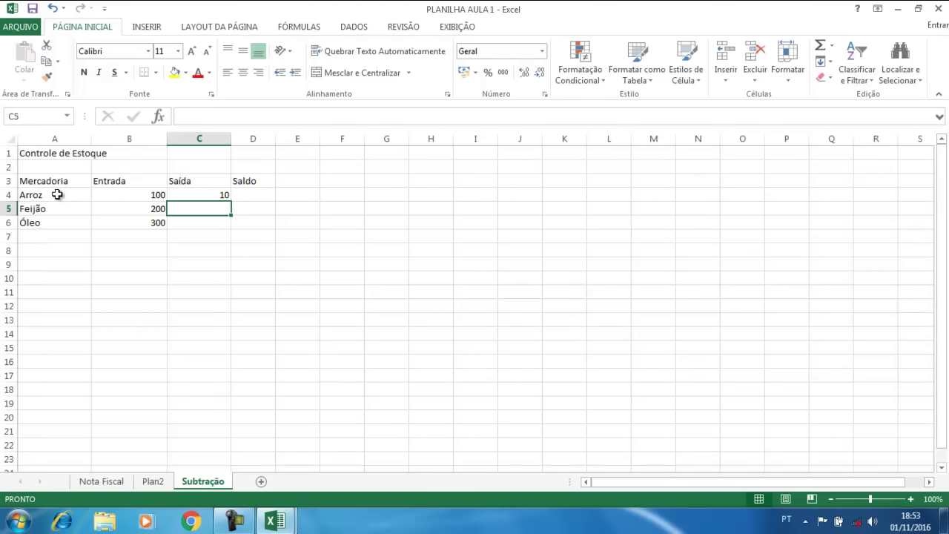
text(20)
key(Return)
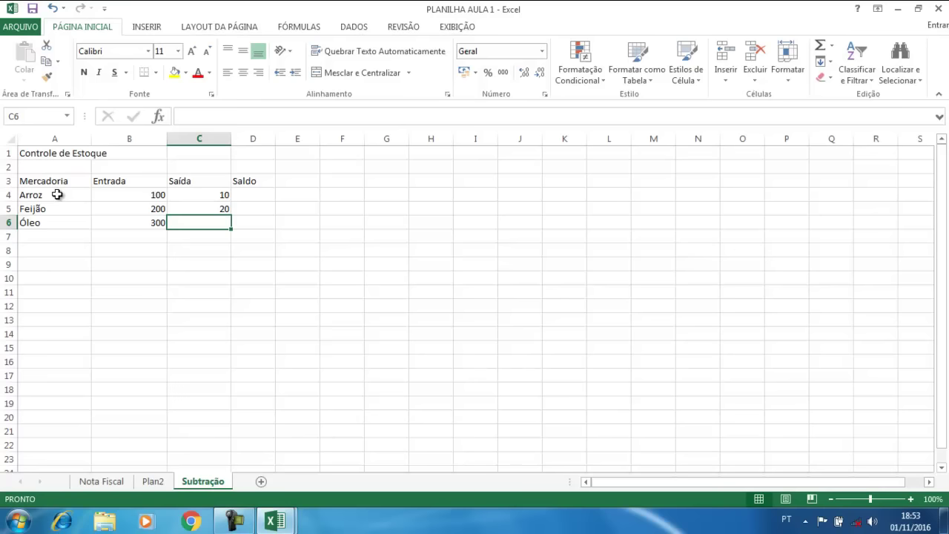
text(30)
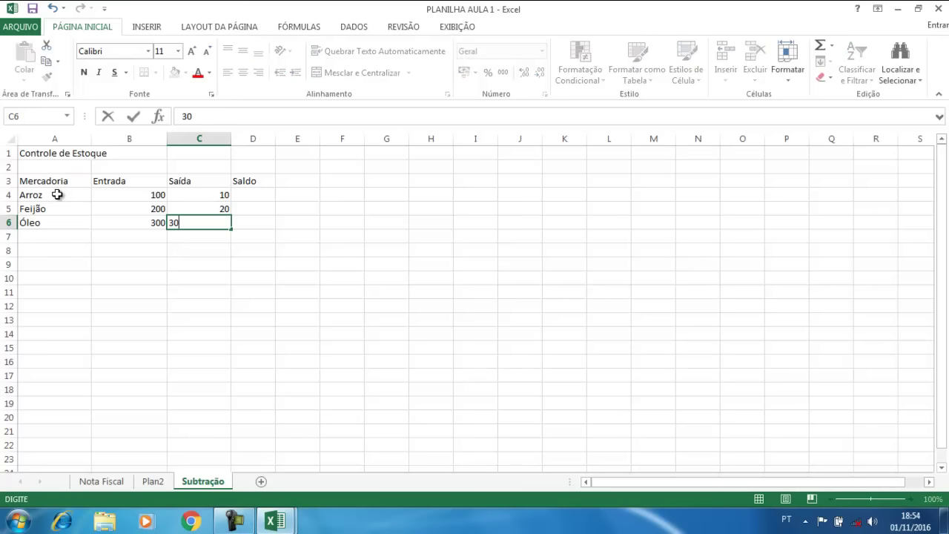
key(Tab)
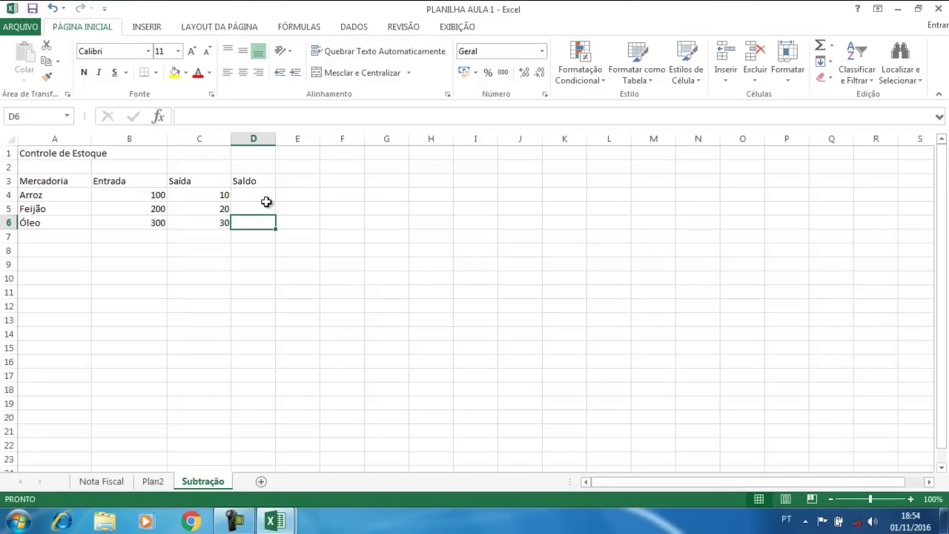
click(255, 195)
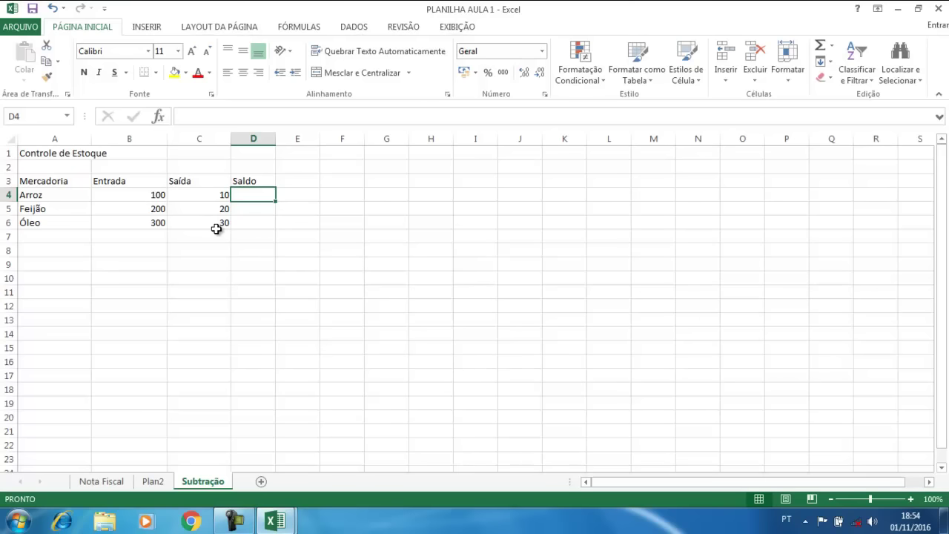
- Enter =B4-C4 in D4 so Arroz's Saldo shows 90
text(=)
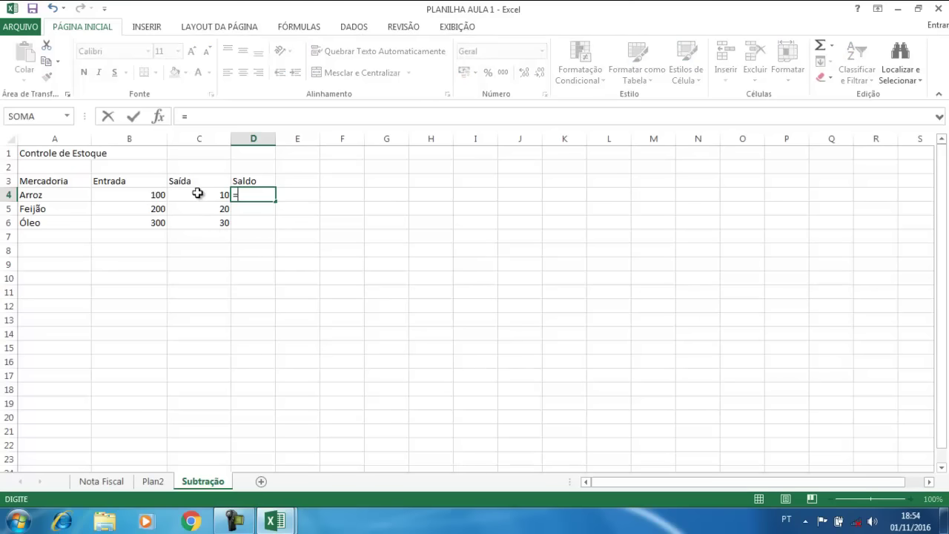
click(154, 194)
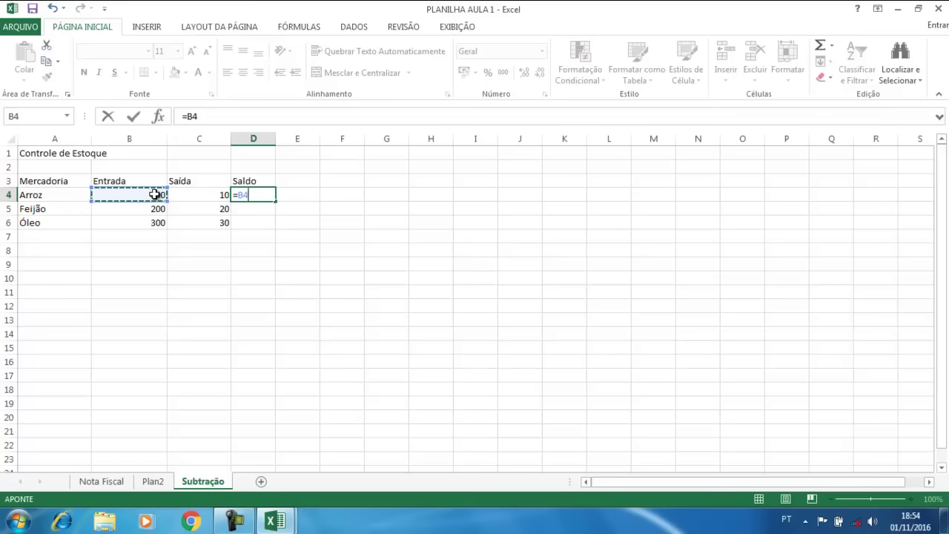
text(-)
click(200, 192)
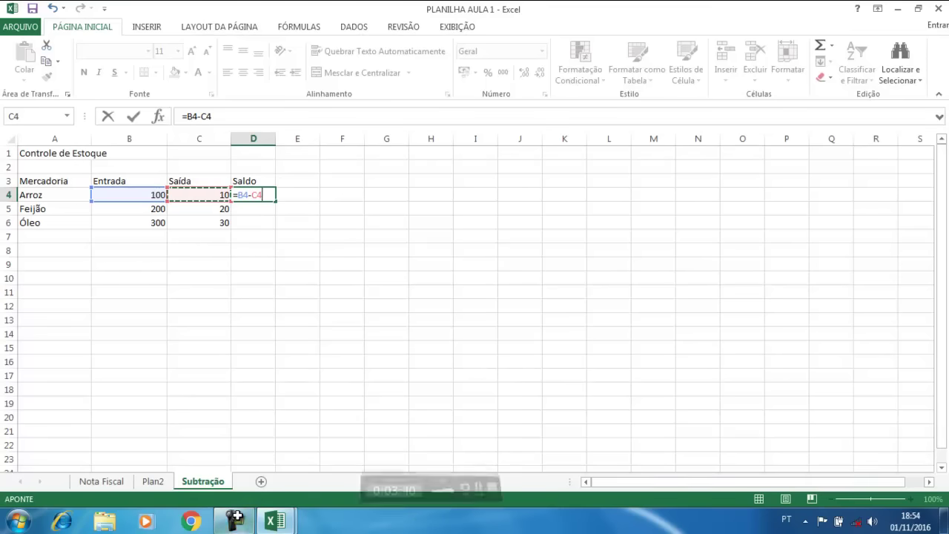
key(Return)
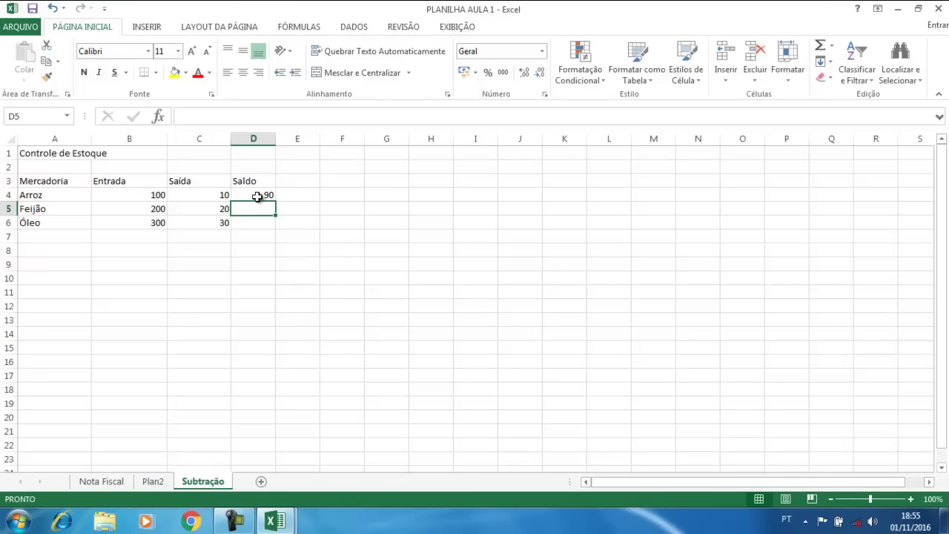
click(256, 195)
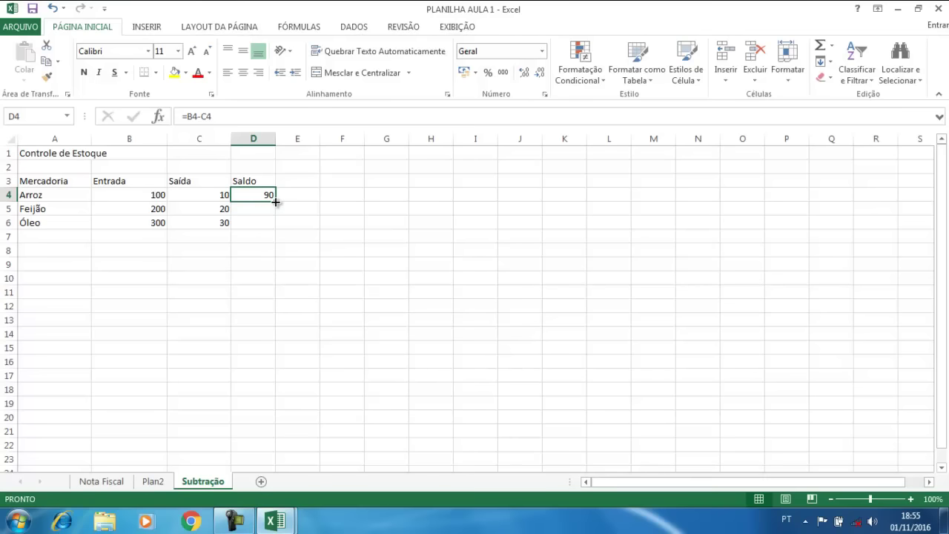
- Fill D4's Saldo formula down to D6, giving 180 and 270
drag(276, 201, 275, 228)
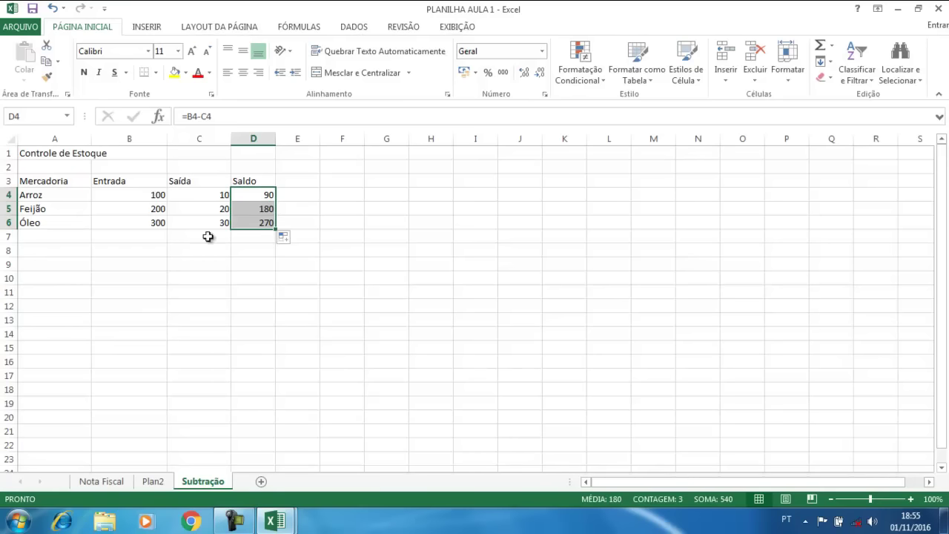
click(238, 264)
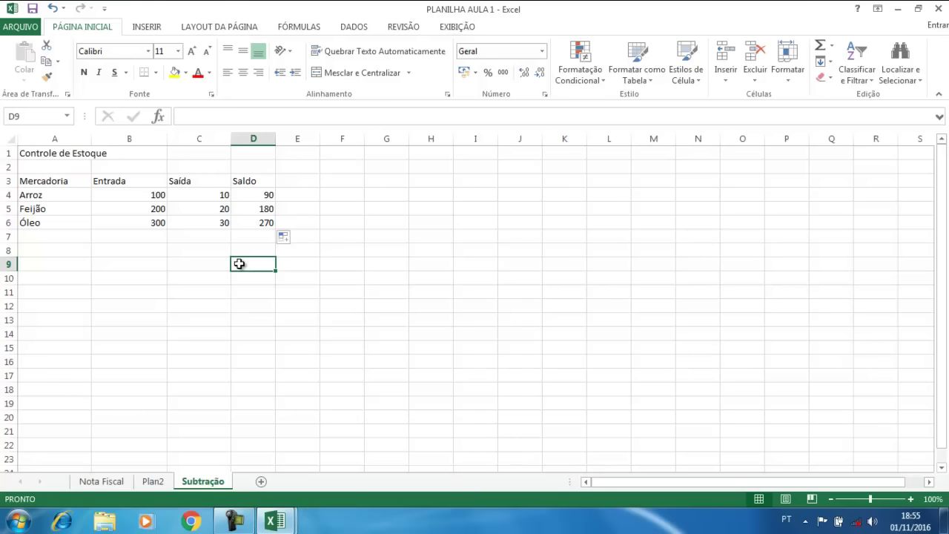
- Label A7 'Total' and AutoSum Entrada in B7 as =SOMA(B4:B6), giving 600
click(60, 238)
text(Total)
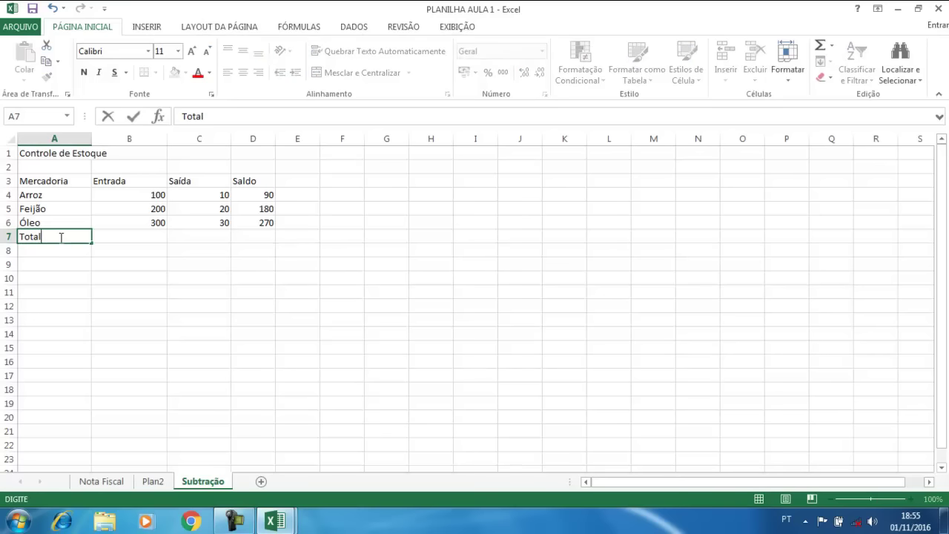
key(Tab)
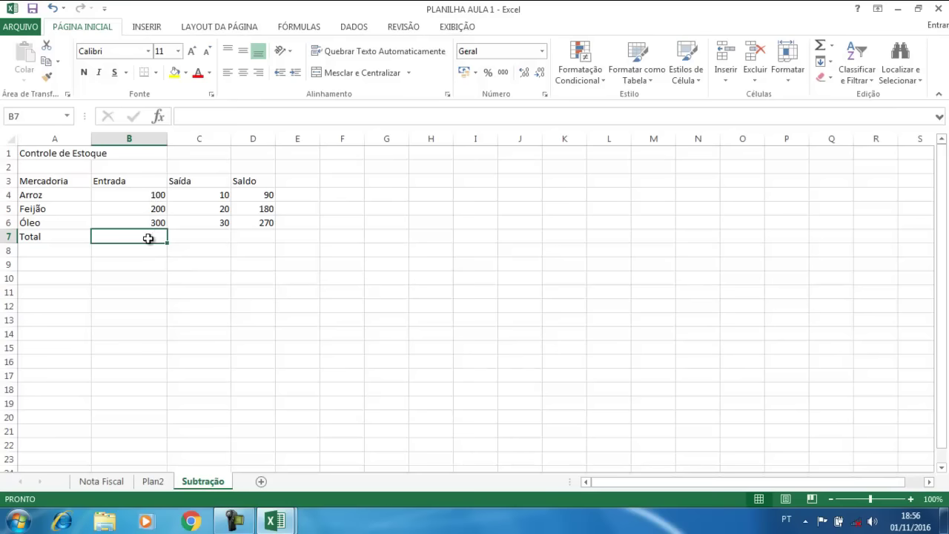
click(819, 46)
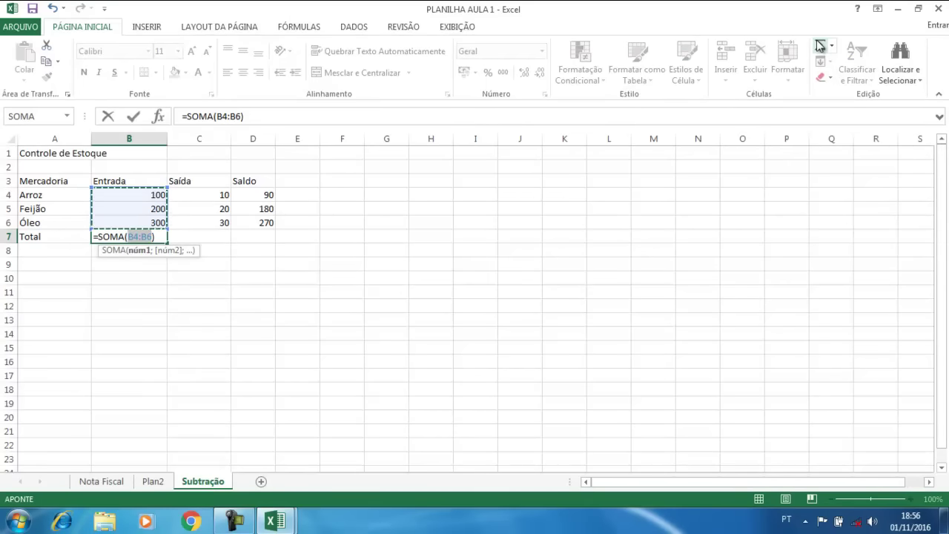
key(Return)
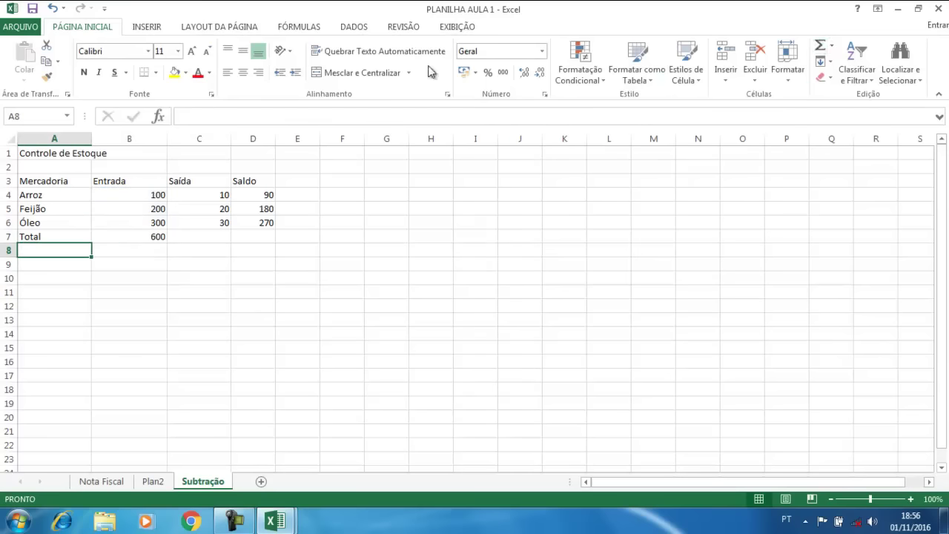
click(153, 234)
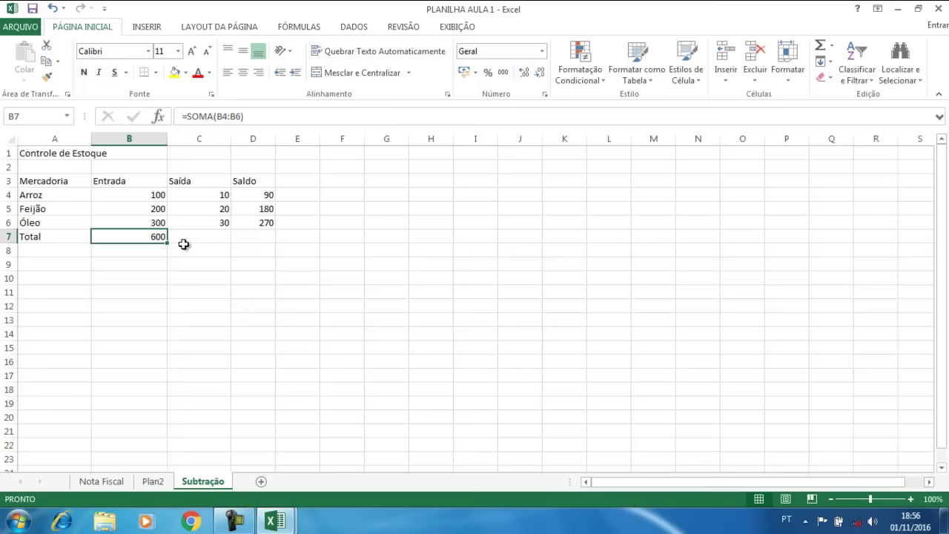
- Fill B7's total across to D7, giving Saída 60 and Saldo 540
drag(168, 245, 259, 238)
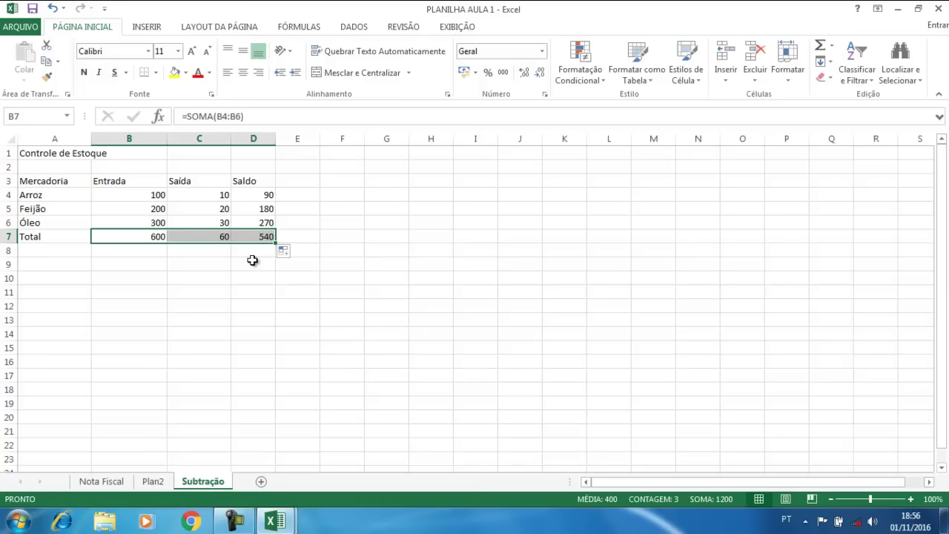
click(234, 266)
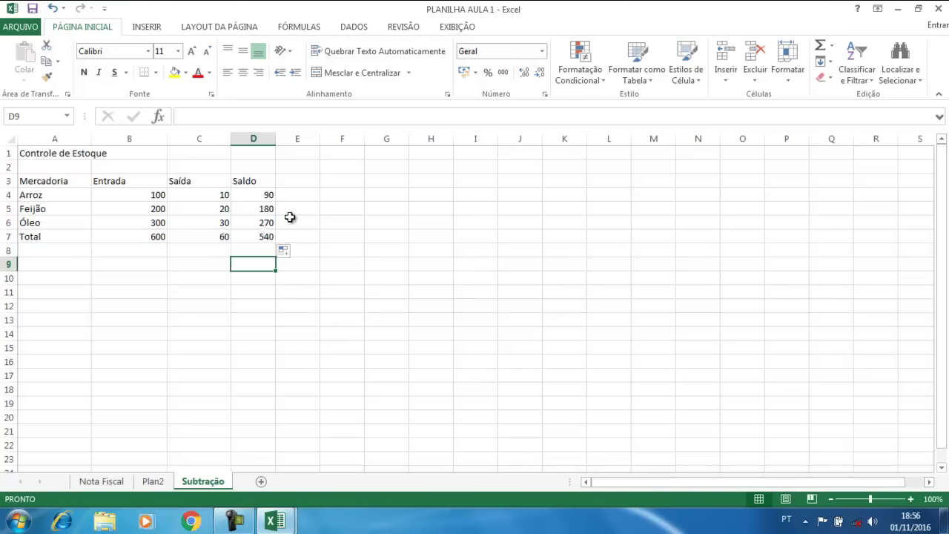
click(268, 194)
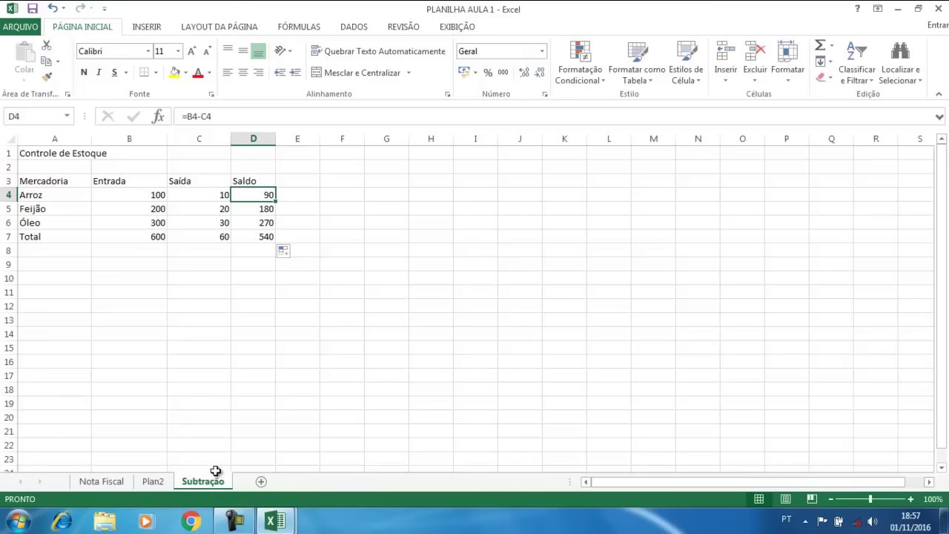
- Add a new sheet after Subtração and rename it Dividir
click(262, 482)
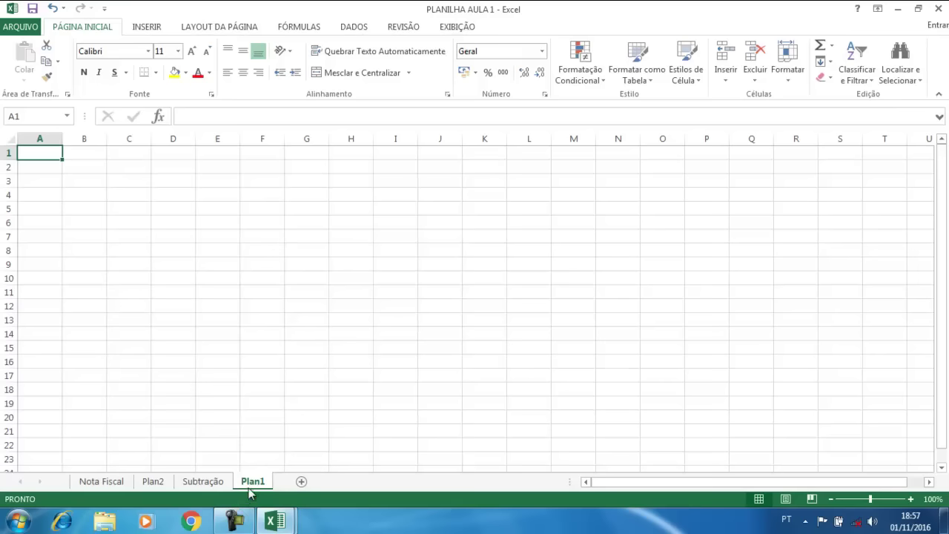
double_click(256, 482)
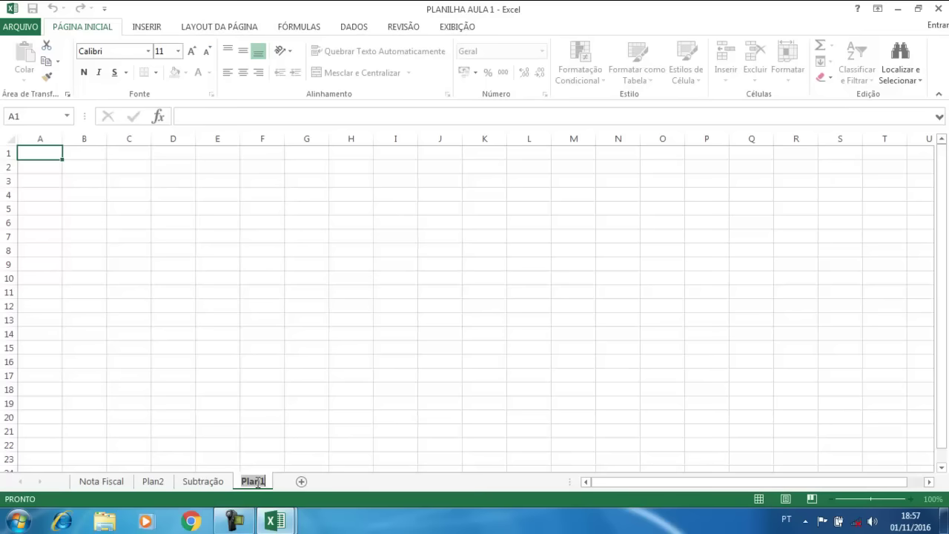
text(DIVI)
key(BackSpace)
key(BackSpace)
key(BackSpace)
text(ividir)
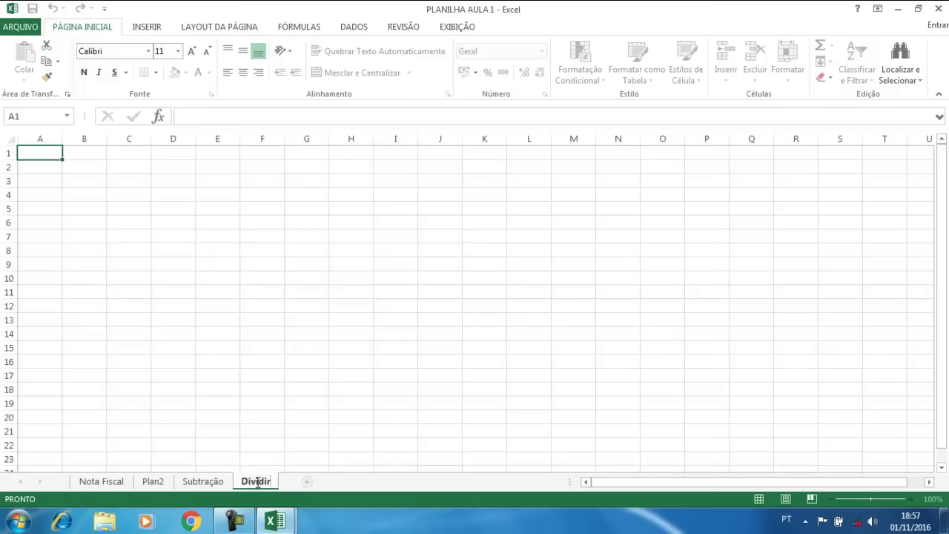
key(Return)
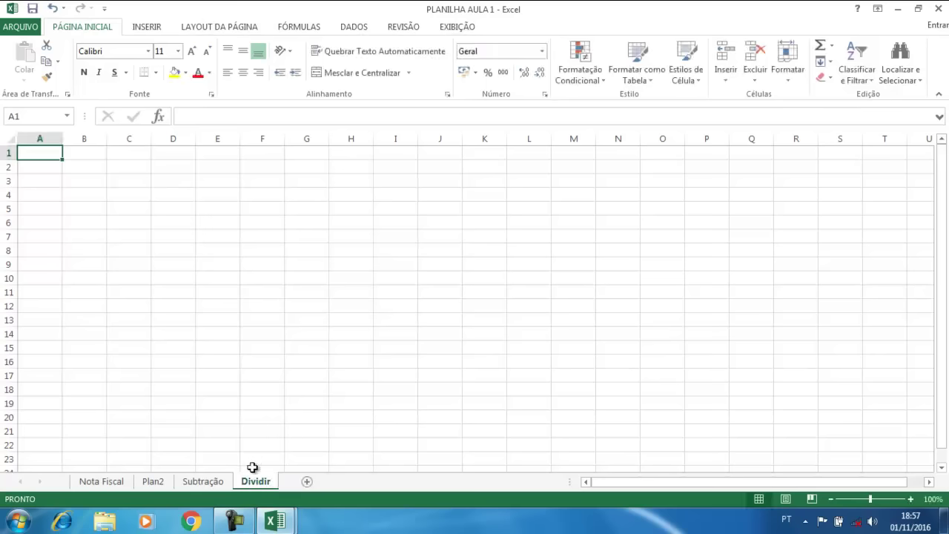
- Reorder the tabs to Nota Fiscal, Subtração, Dividir, Plan2
click(115, 483)
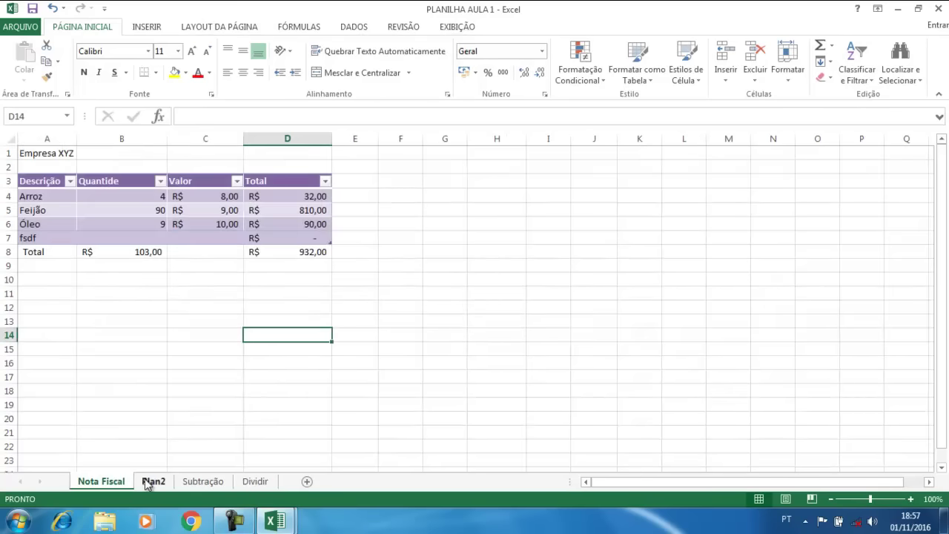
click(152, 482)
click(191, 484)
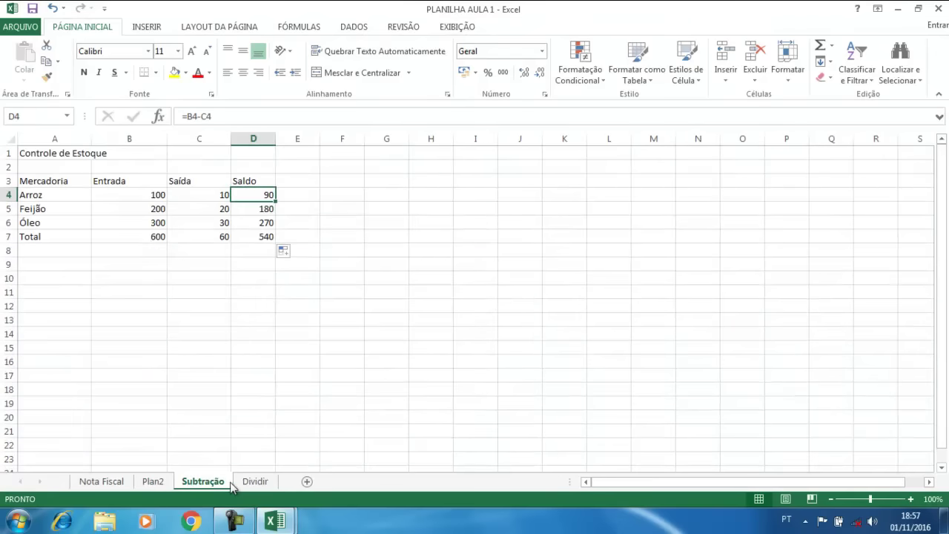
click(251, 484)
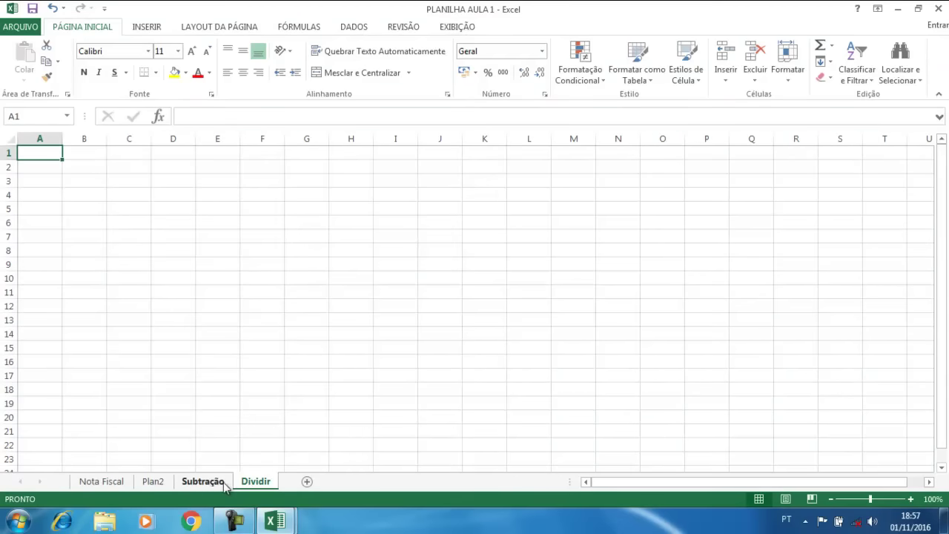
drag(251, 483, 174, 481)
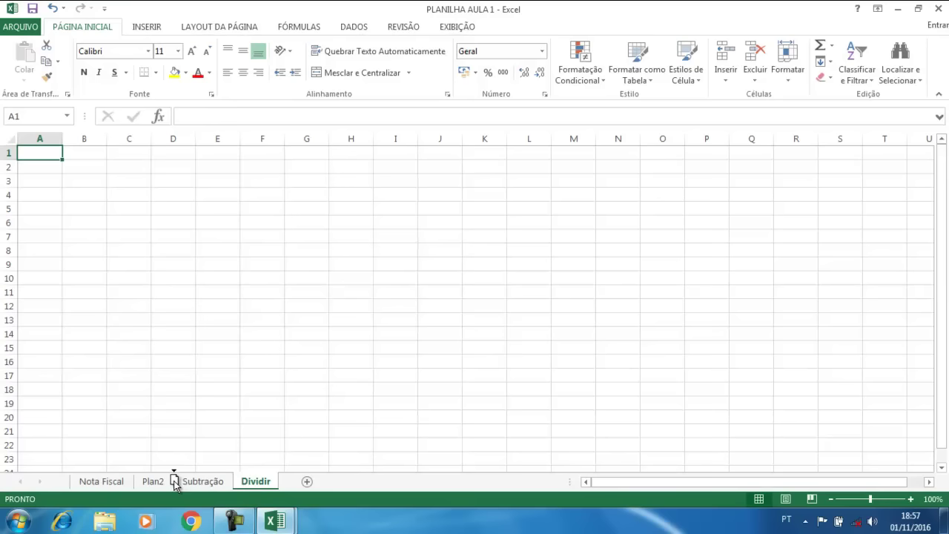
drag(174, 481, 149, 482)
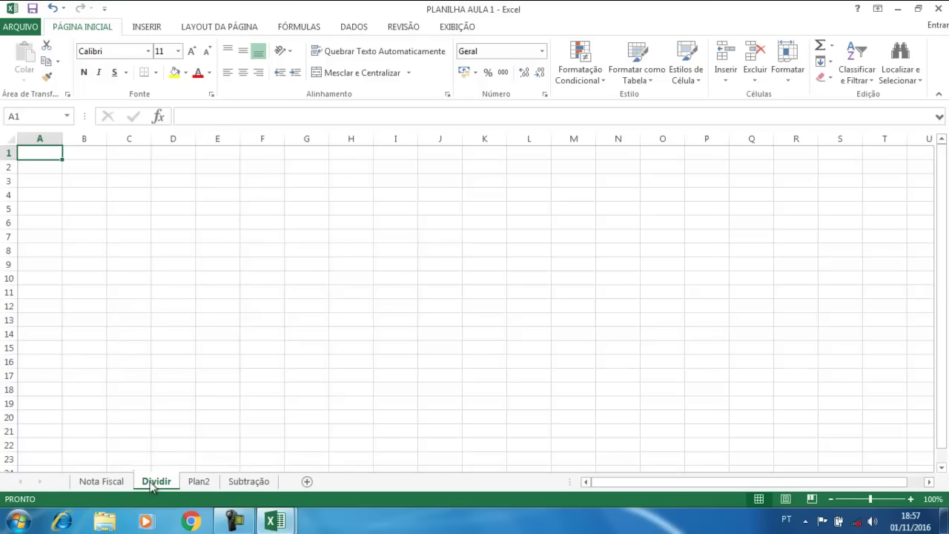
drag(249, 483, 136, 483)
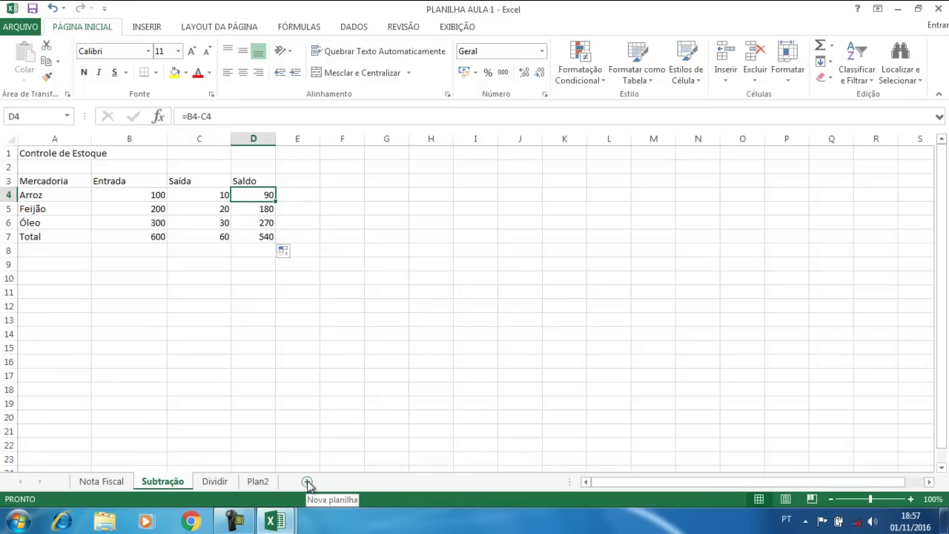
- Search 'excel' in the Start menu and launch Microsoft Office Excel 2007
click(21, 525)
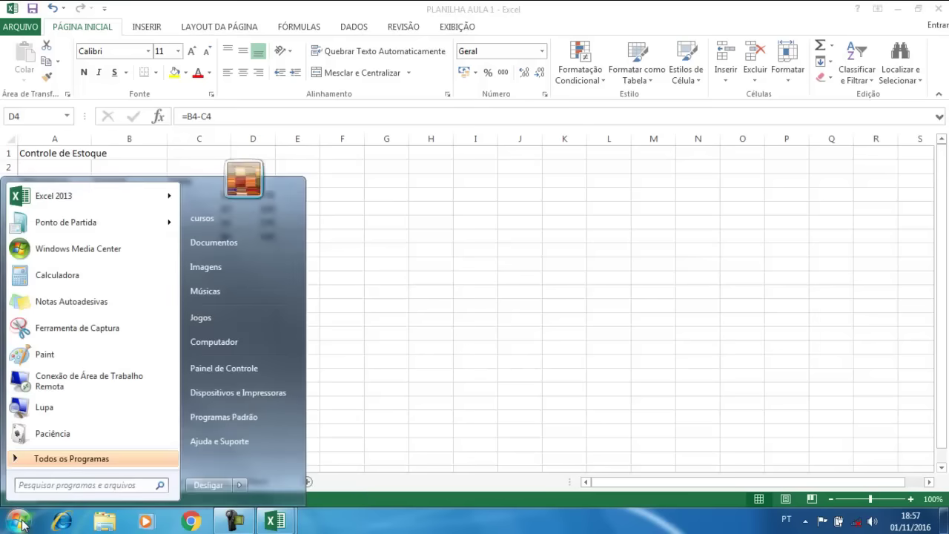
text(excel)
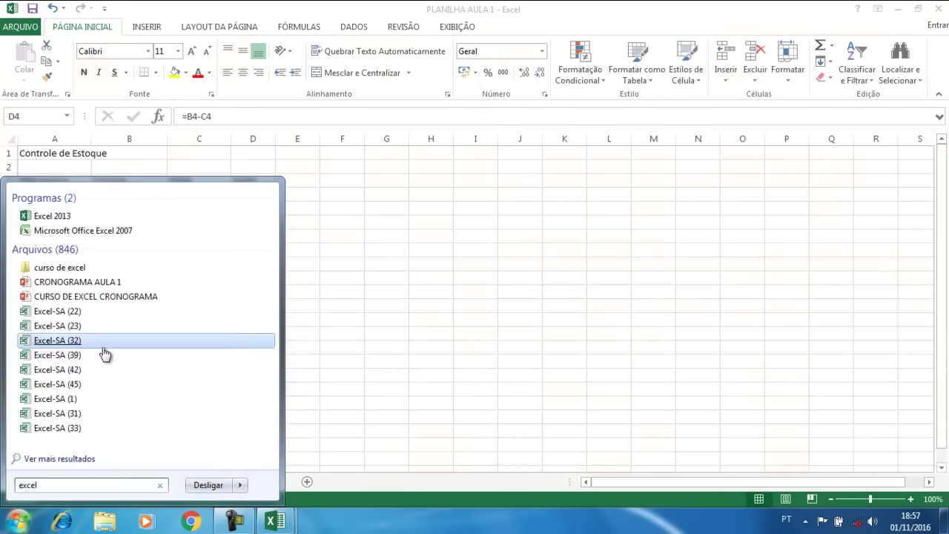
click(117, 234)
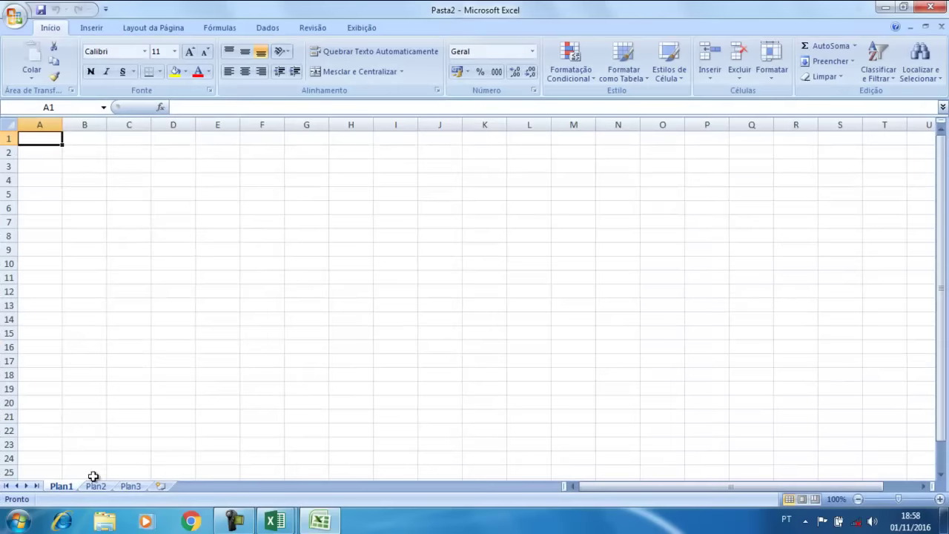
- Add sheets Plan4 and Plan5 in Excel 2007, then close Pasta2 without saving
click(160, 486)
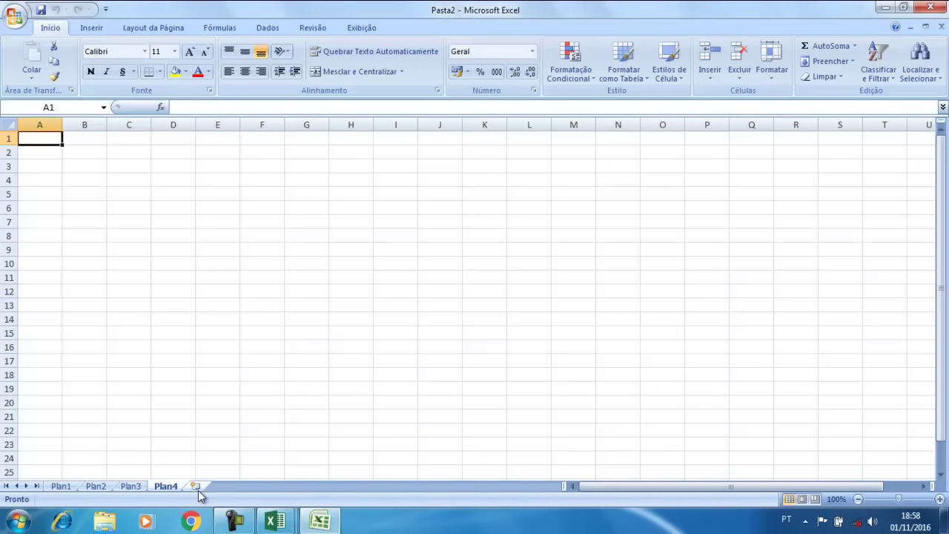
click(197, 488)
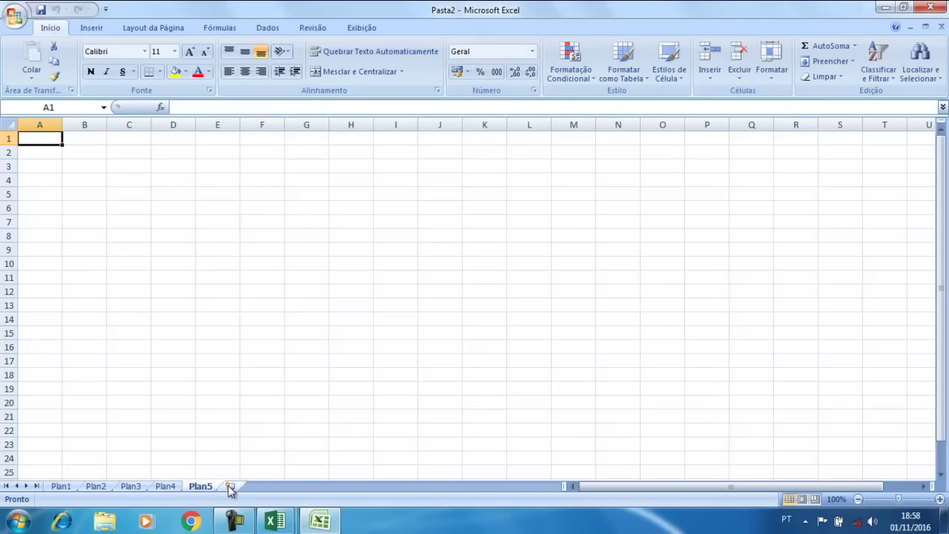
click(931, 7)
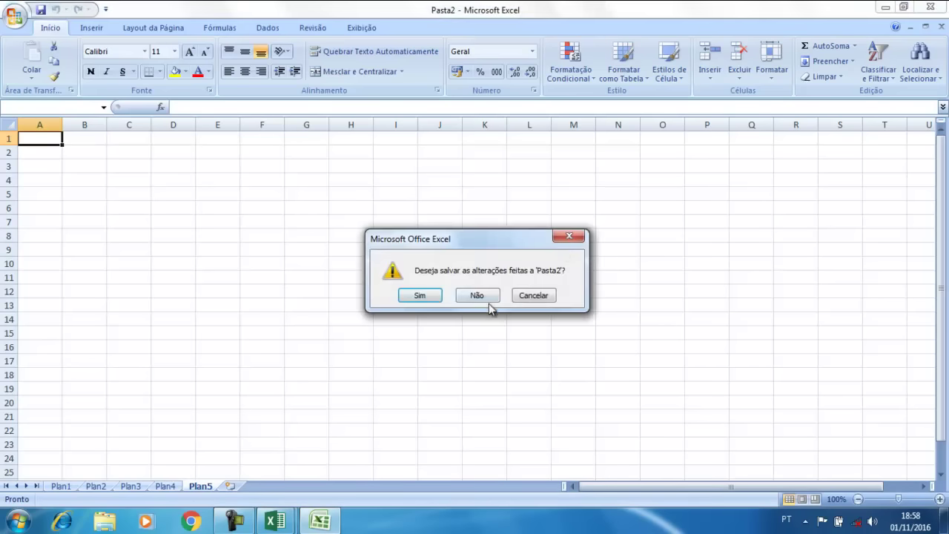
click(488, 295)
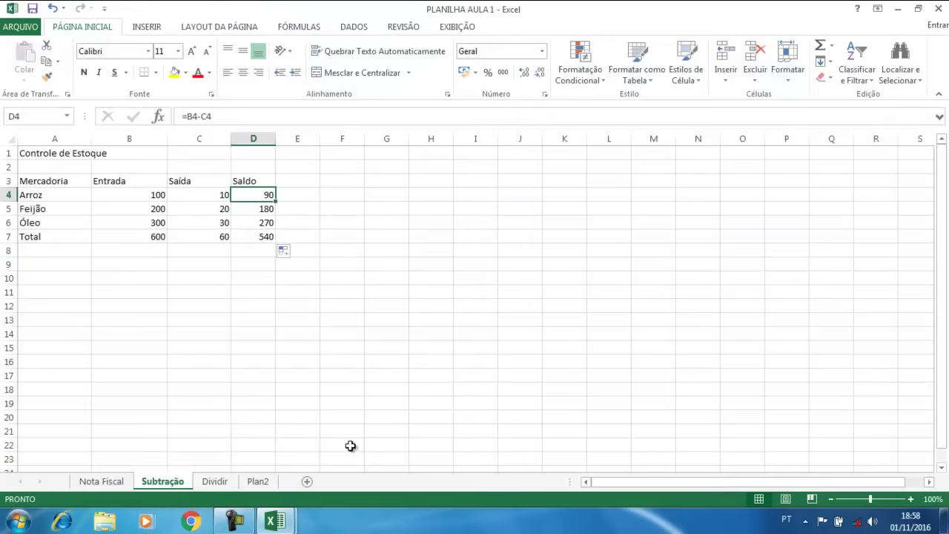
- Add two blank sheets, then delete the Plan2 sheet
click(307, 481)
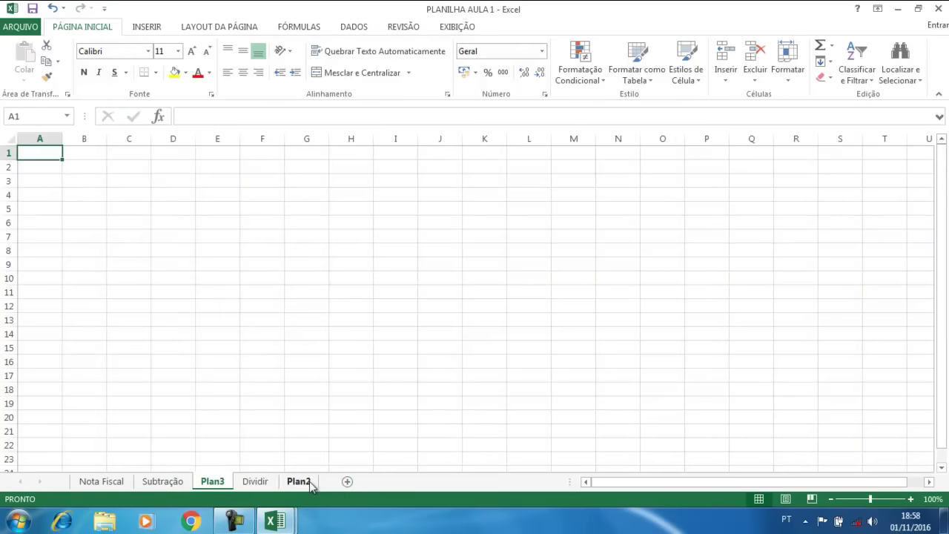
click(342, 482)
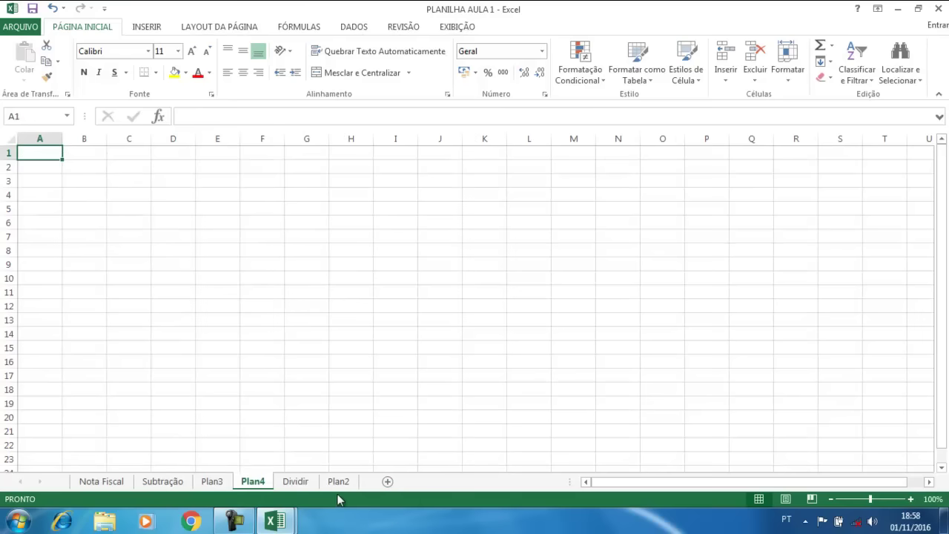
right_click(341, 485)
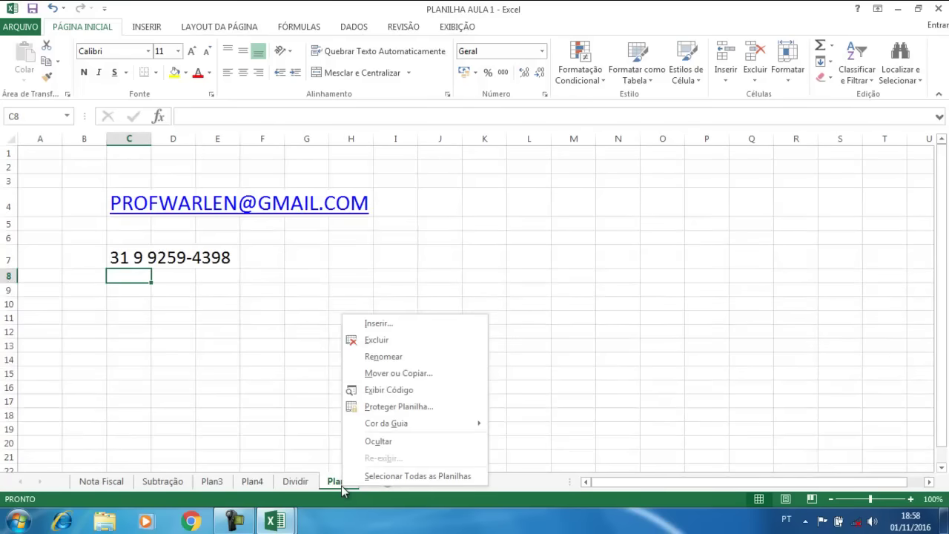
click(393, 344)
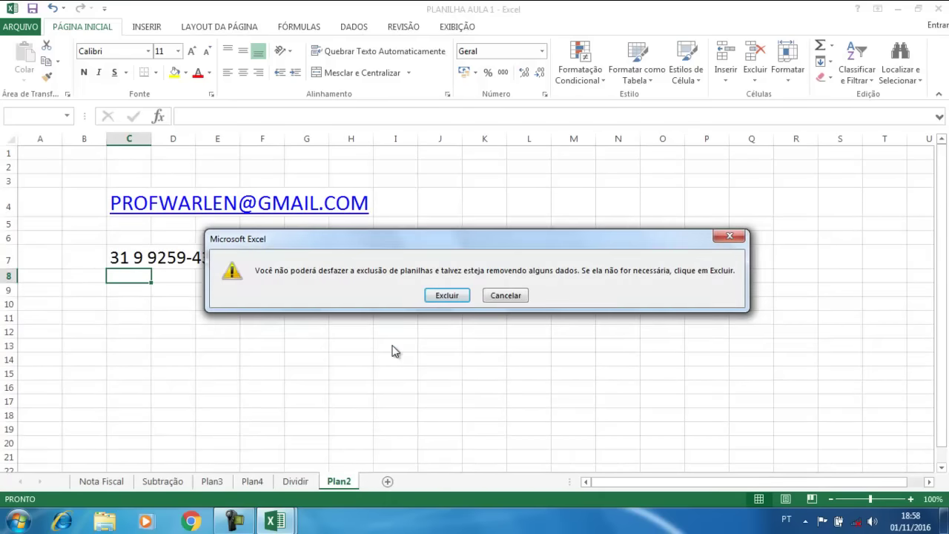
click(451, 294)
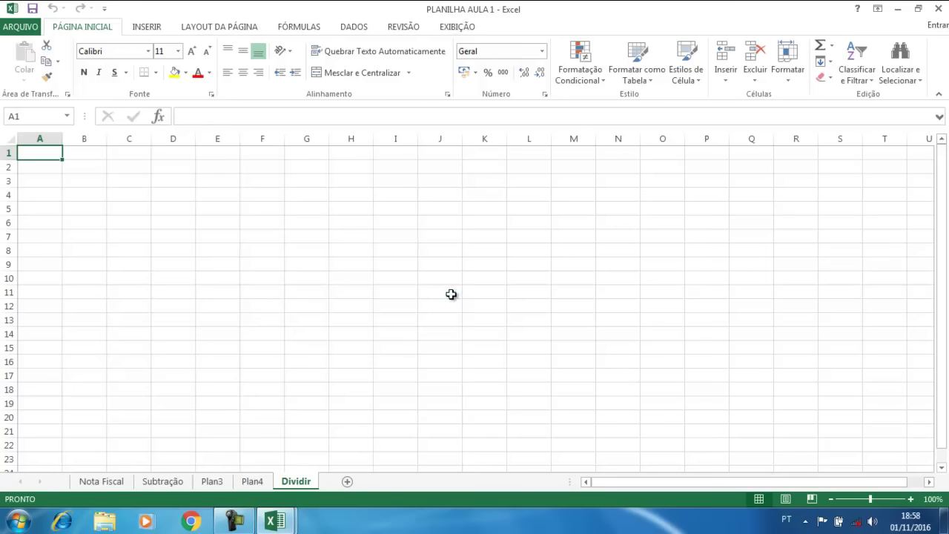
- Delete the Plan4 and Plan3 sheets
click(260, 486)
right_click(260, 487)
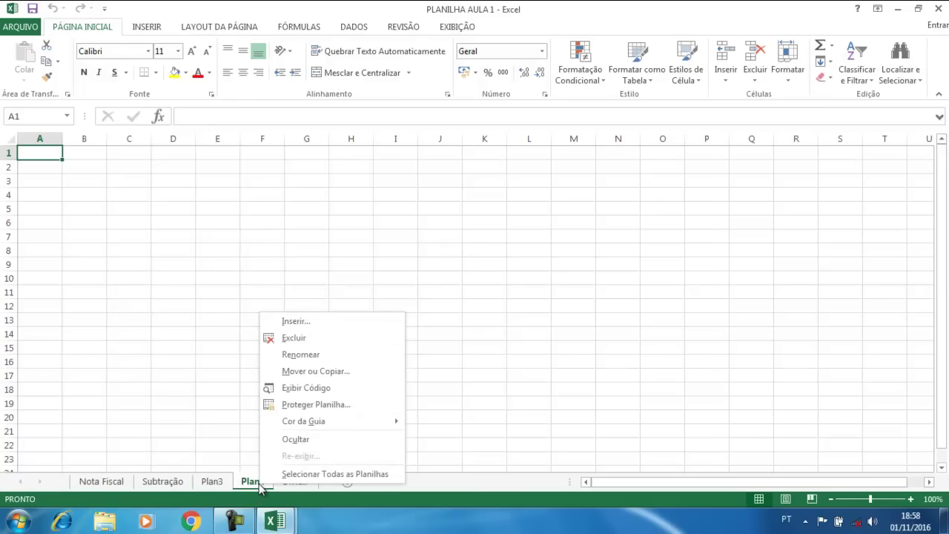
click(295, 339)
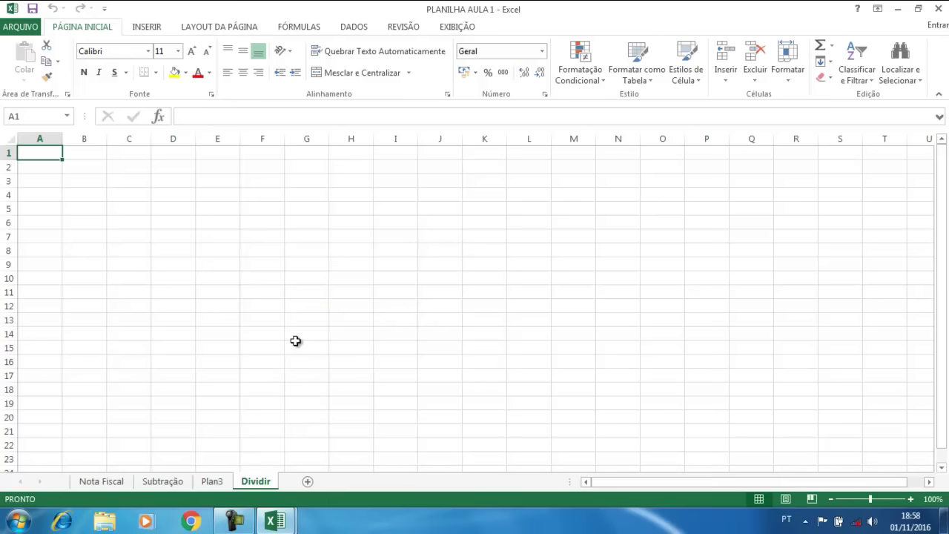
click(213, 483)
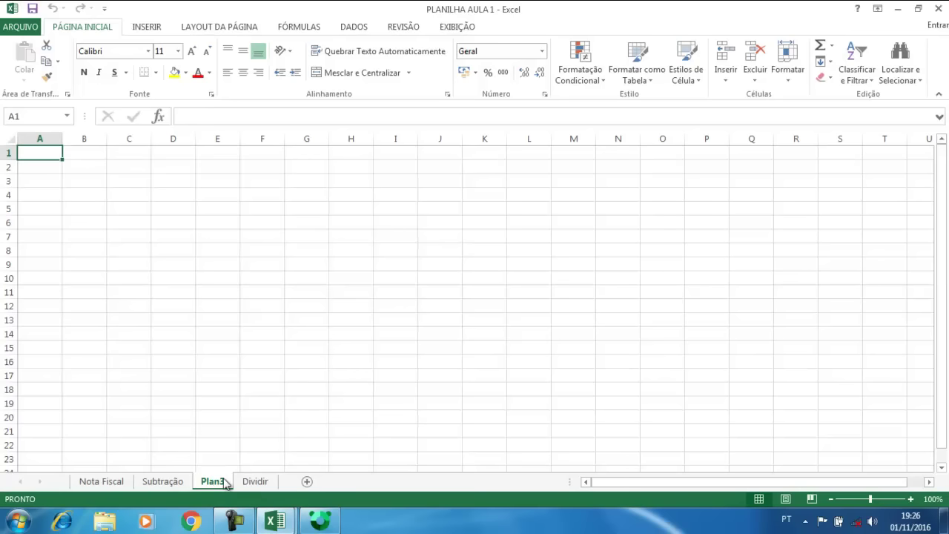
right_click(226, 484)
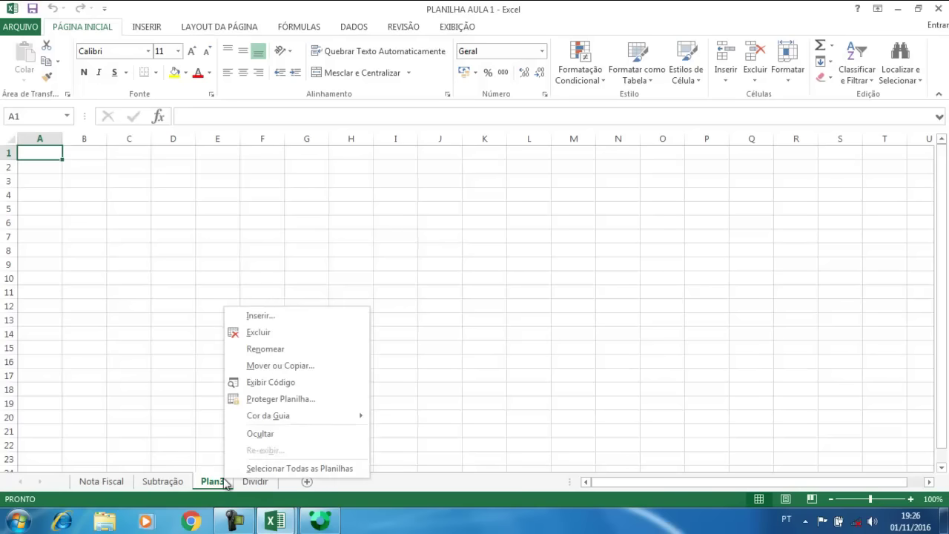
click(284, 334)
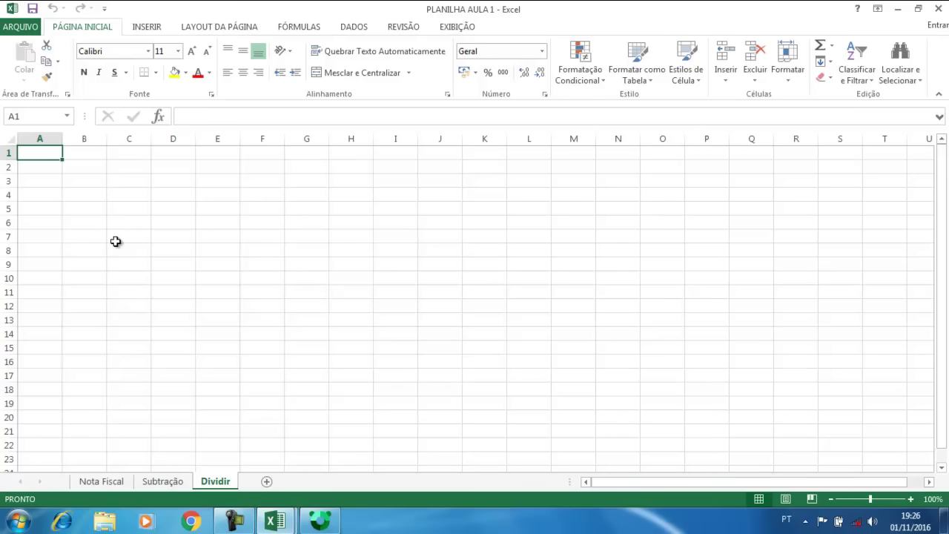
- Enter the headers Salário, CH and HN in A1:C1
text(Salário)
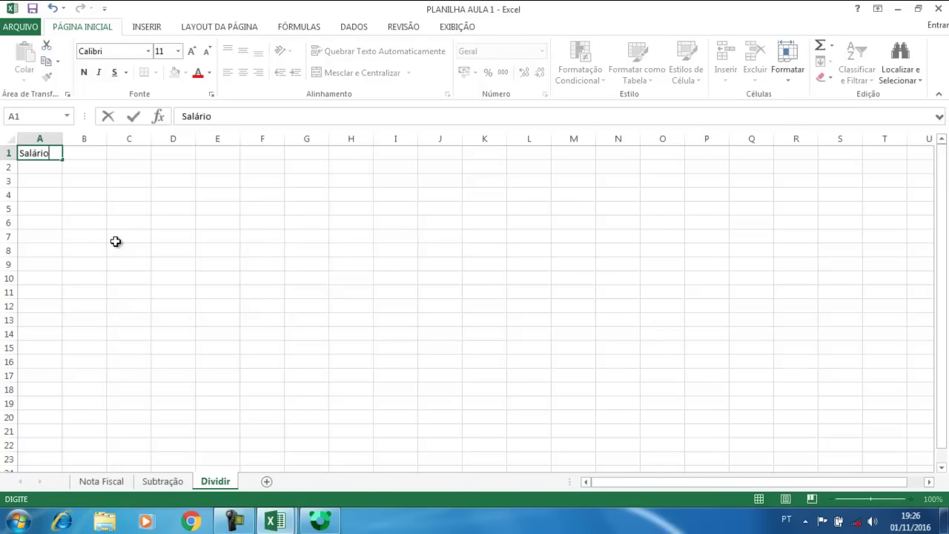
key(Tab)
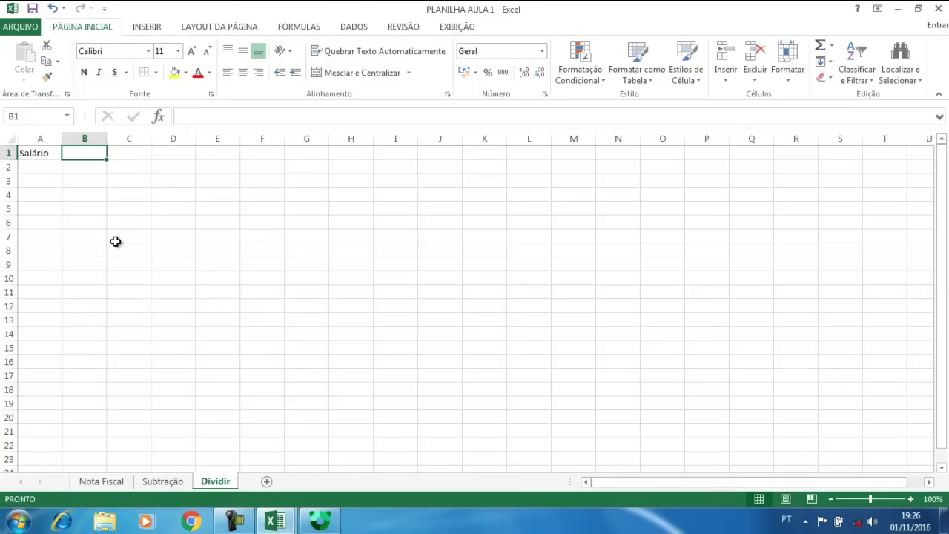
text(CH)
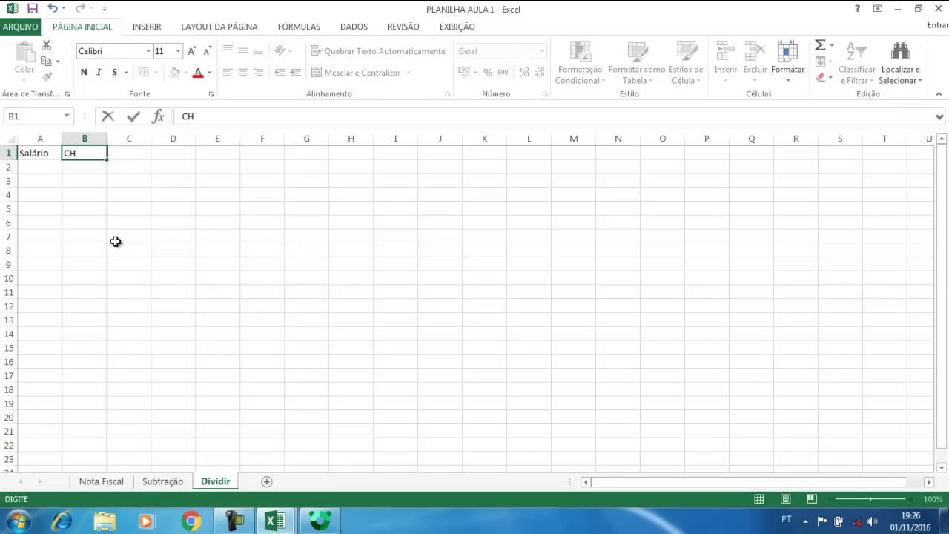
key(Tab)
text(HN)
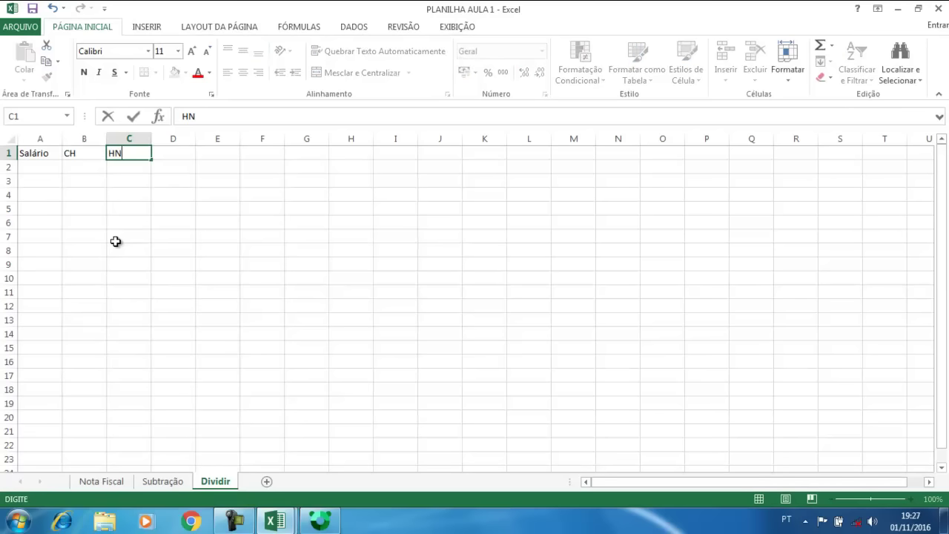
key(Return)
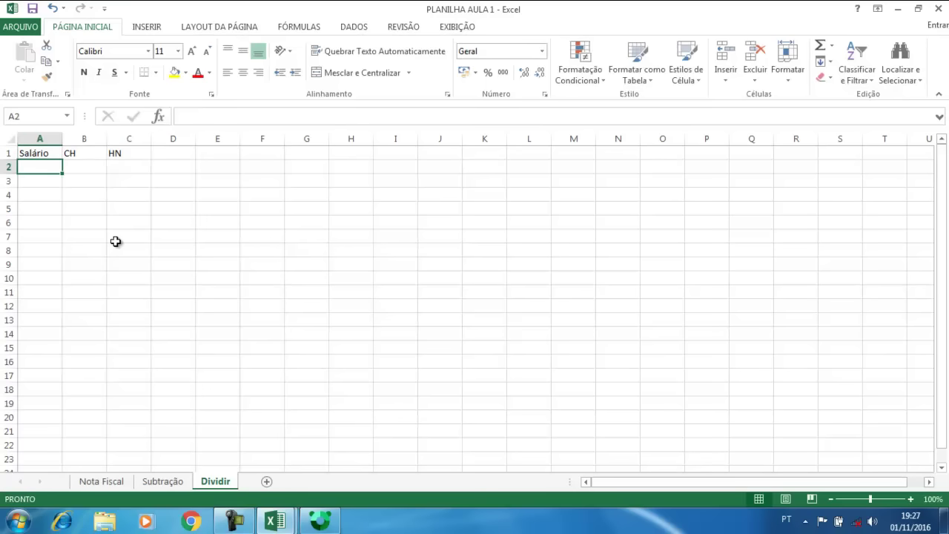
- Enter salaries 900, 1000 and 2000 in A2:A4
text(900)
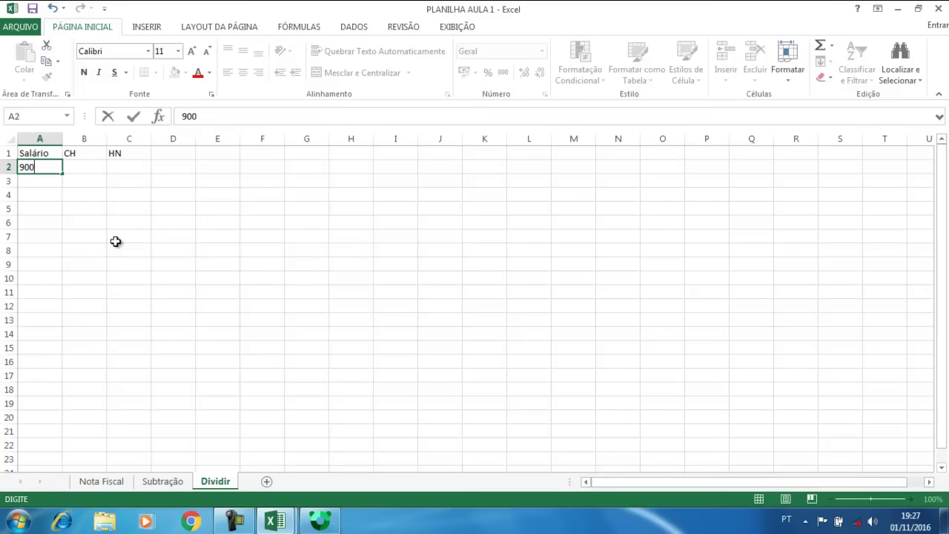
key(Return)
text(1000)
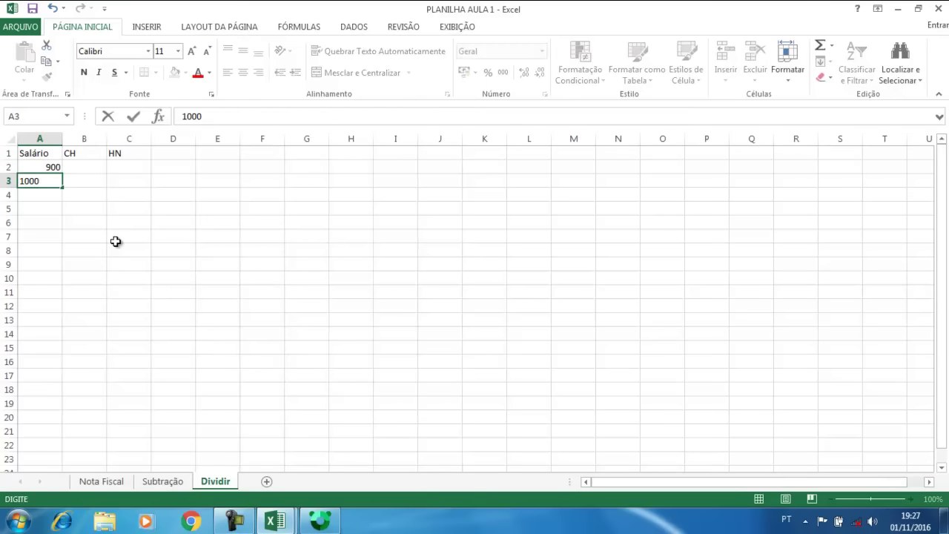
key(Return)
text(2000)
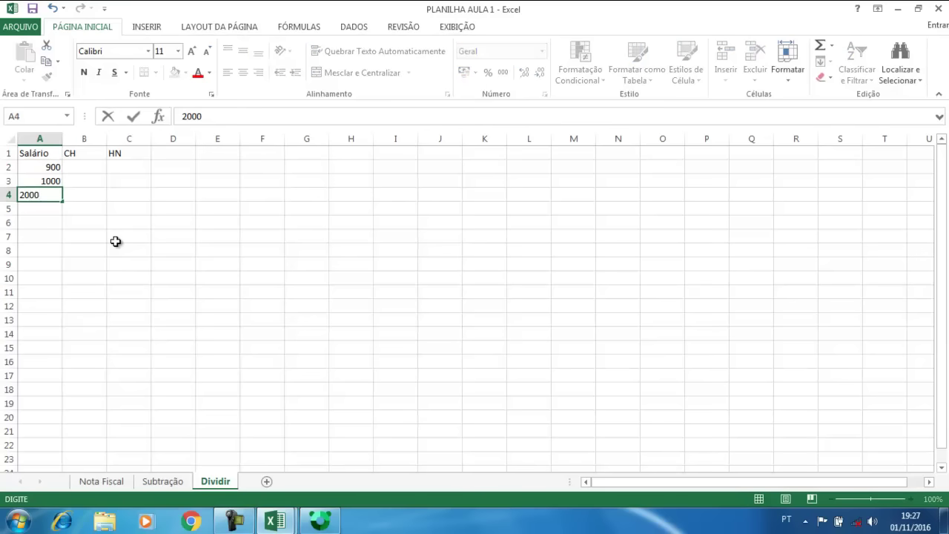
key(Tab)
key(Up)
key(Up)
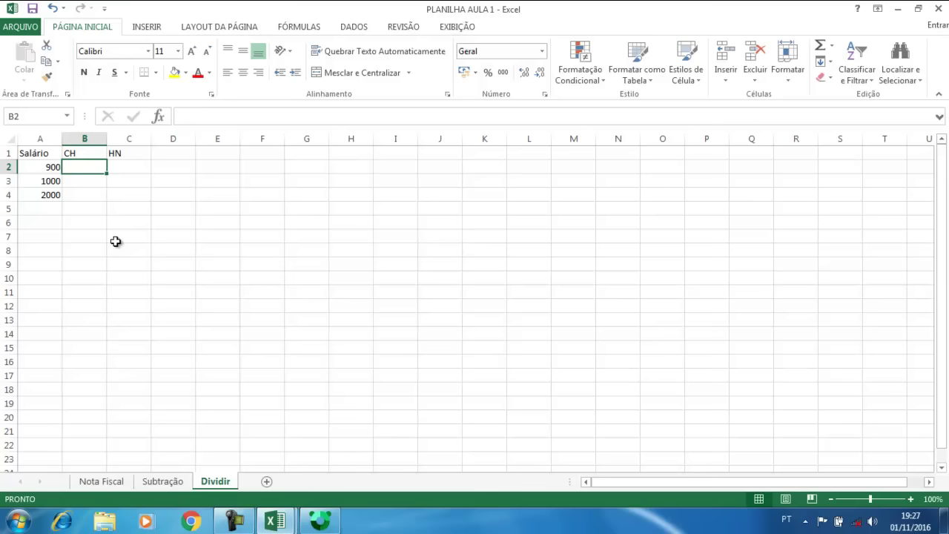
- Enter hours 200, 180 and 200 in B2:B4
text(200)
key(Return)
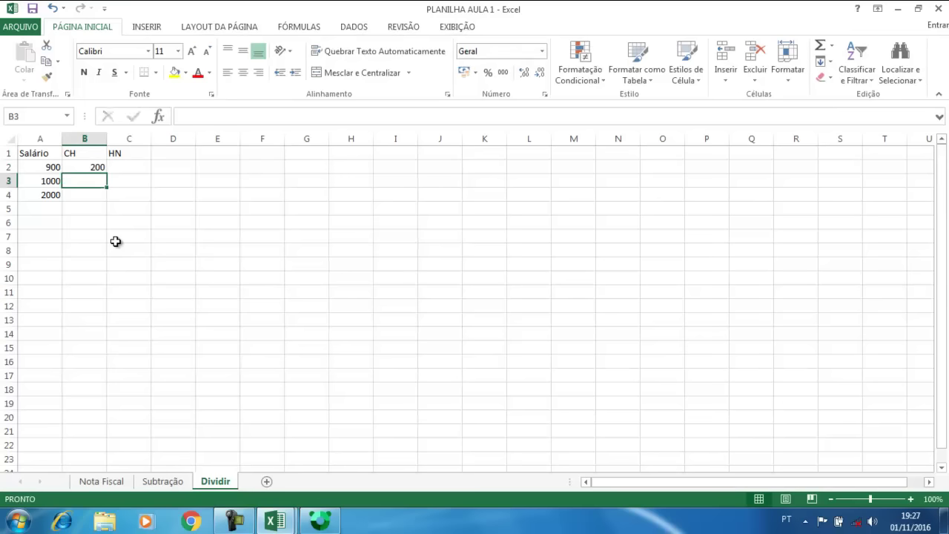
text(30)
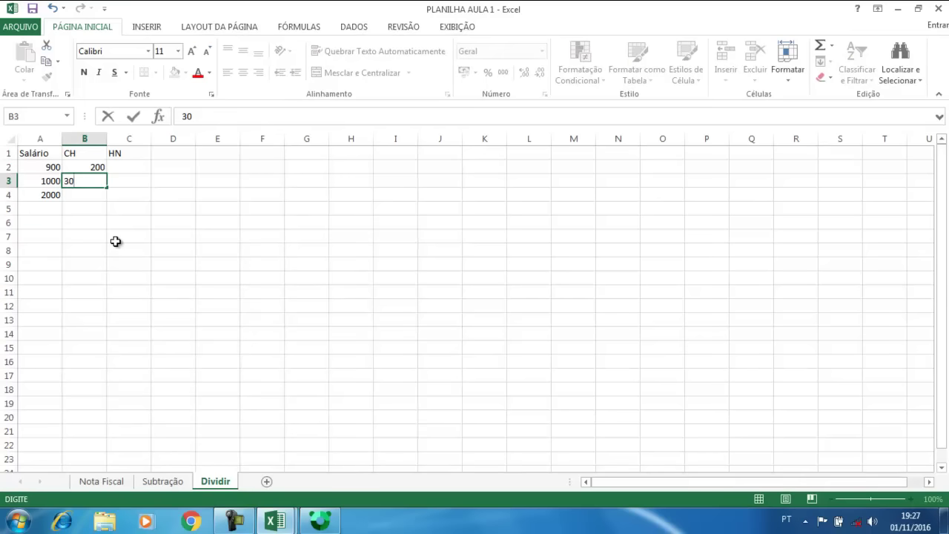
key(BackSpace)
key(BackSpace)
text(1)
text(80)
key(Return)
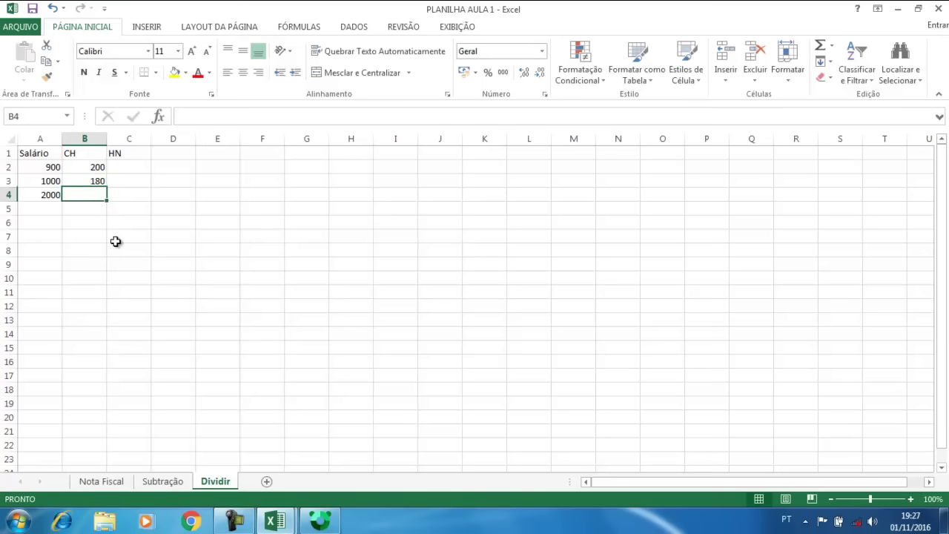
text(200)
key(Tab)
key(Up)
key(Up)
key(Up)
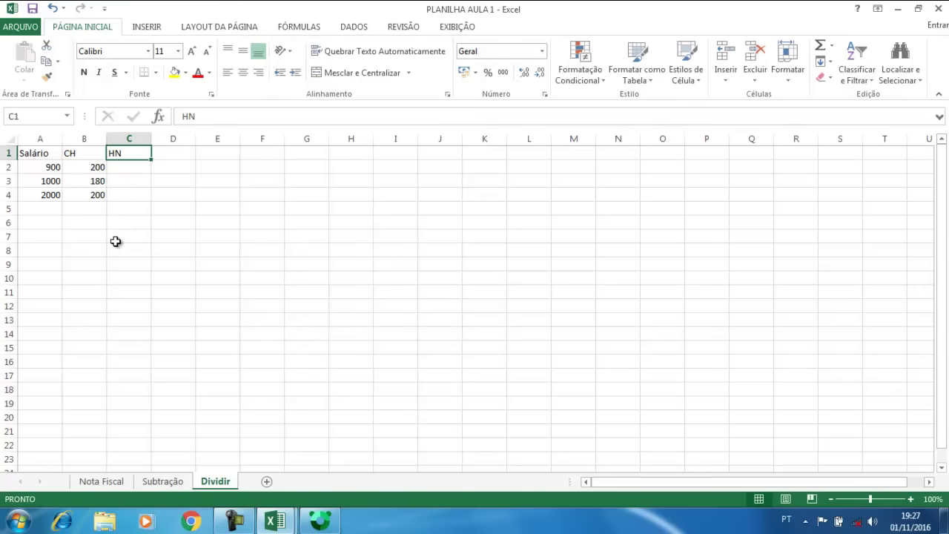
key(Down)
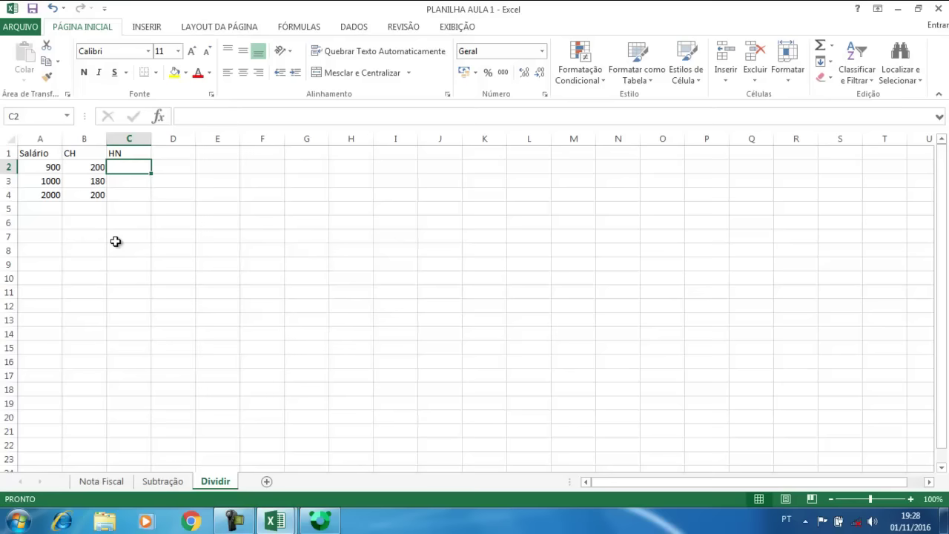
- Enter =A2/B2 in C2, giving an HN of 4,5
text(=)
scroll(51, 183, down, 1)
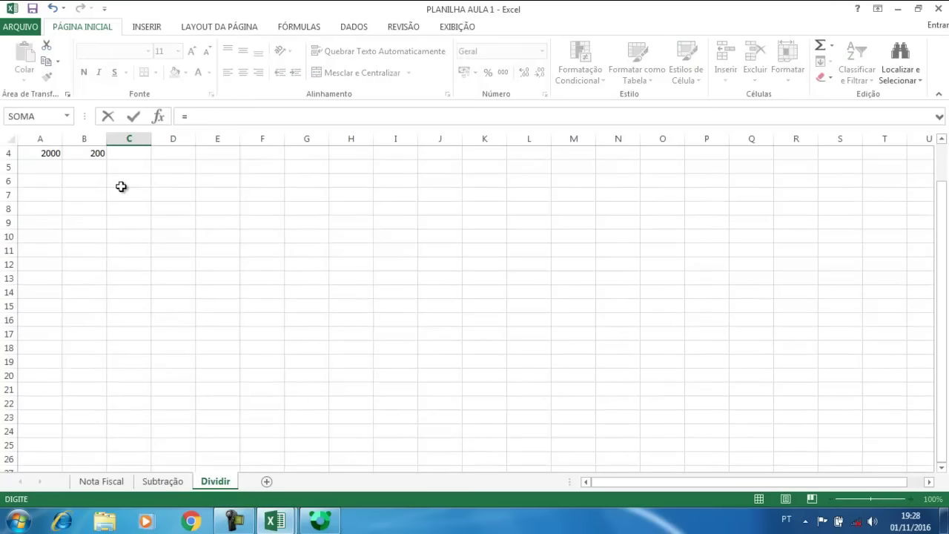
scroll(945, 165, up, 1)
scroll(945, 164, up, 1)
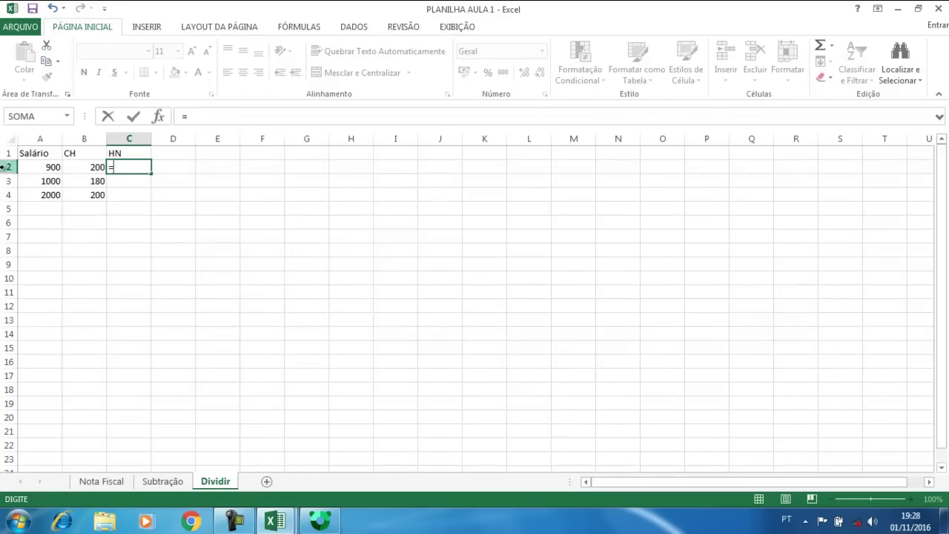
click(43, 168)
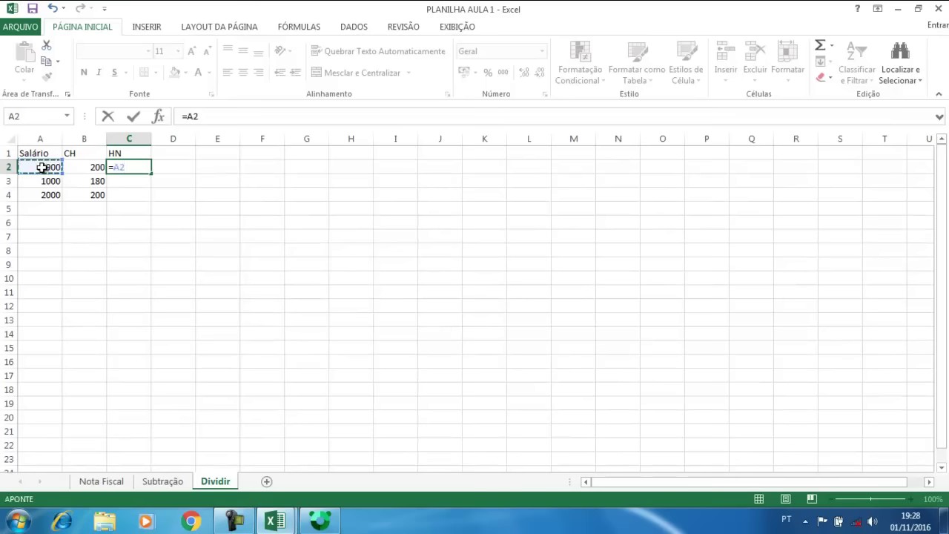
text(/)
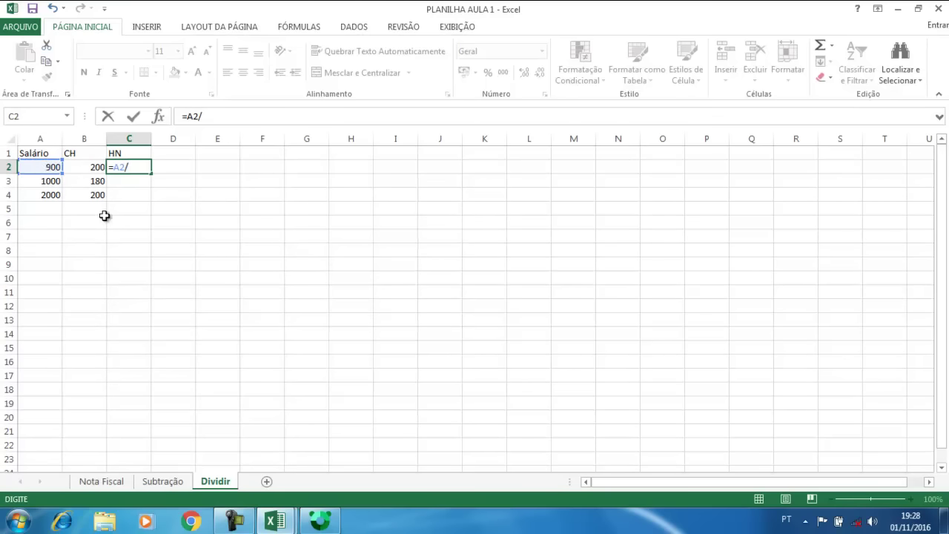
click(86, 168)
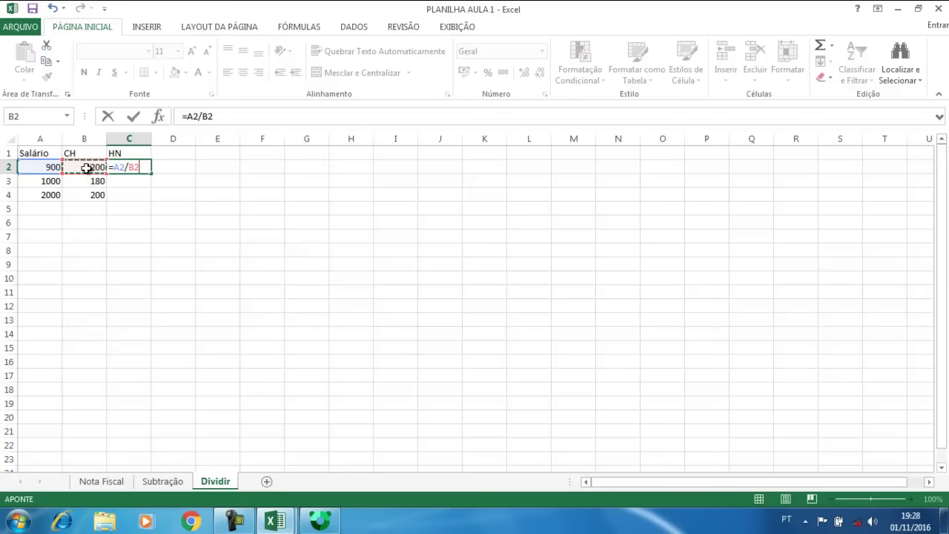
key(Return)
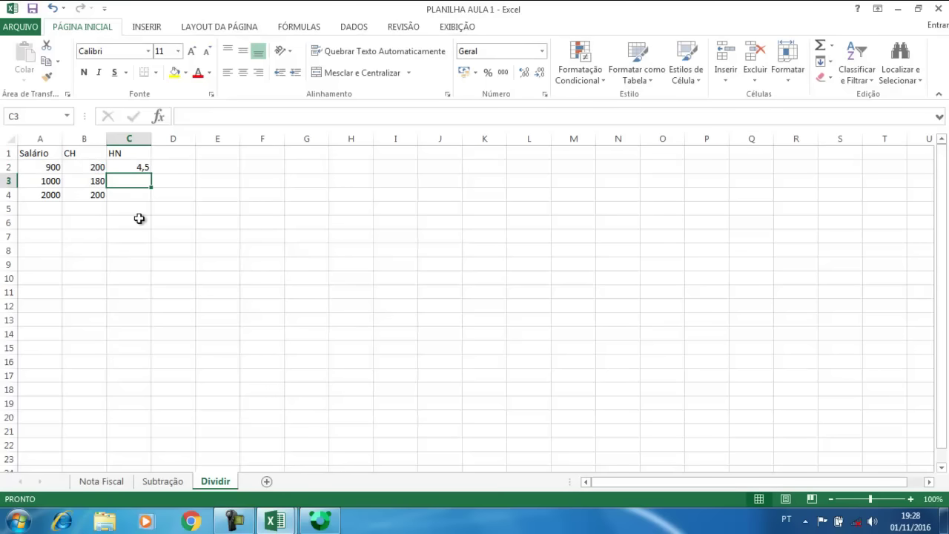
- Fill the HN formula down to C4, then select A2:A4 and C2:C4
click(145, 165)
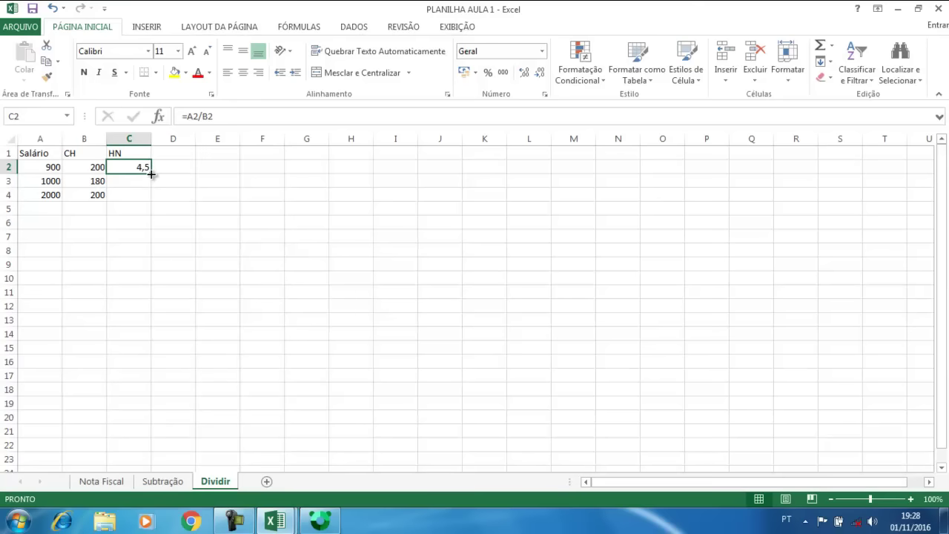
double_click(151, 173)
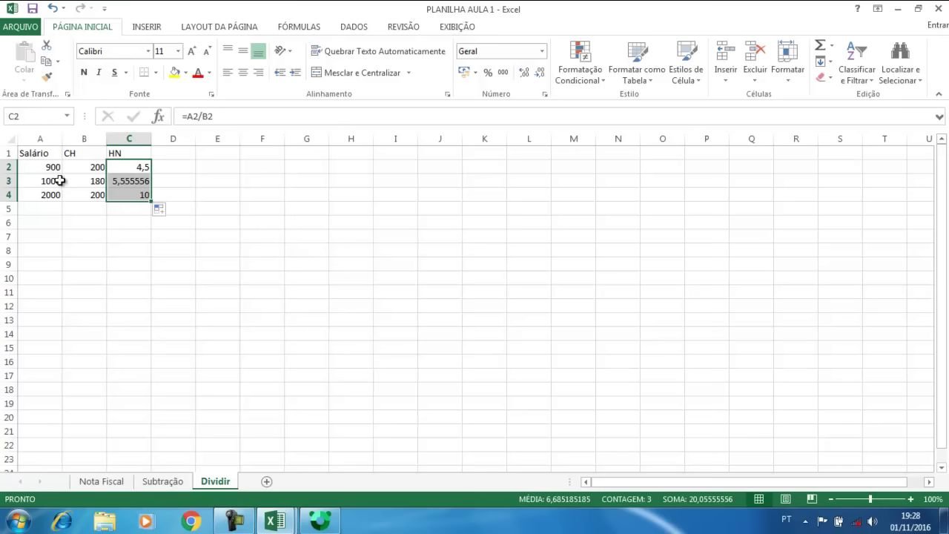
drag(55, 168, 54, 195)
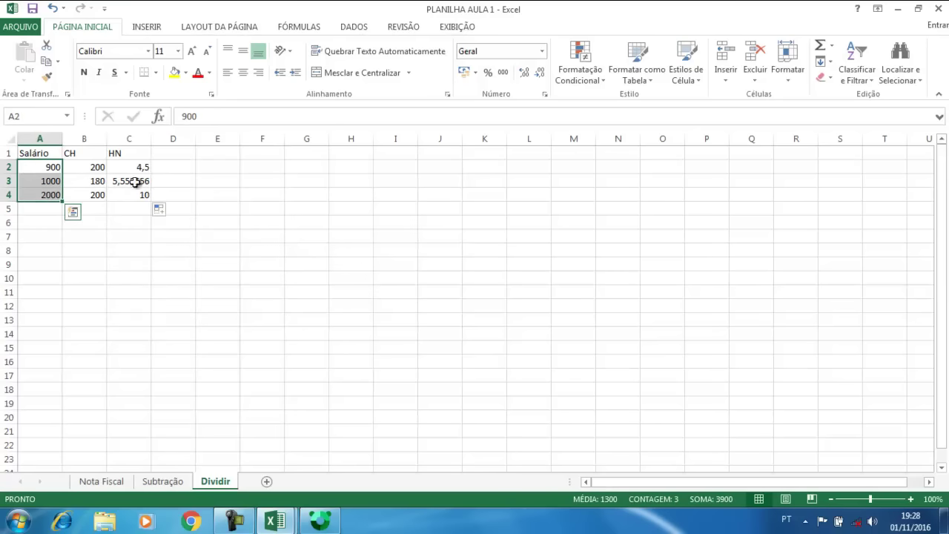
ctrl+drag(137, 168, 132, 194)
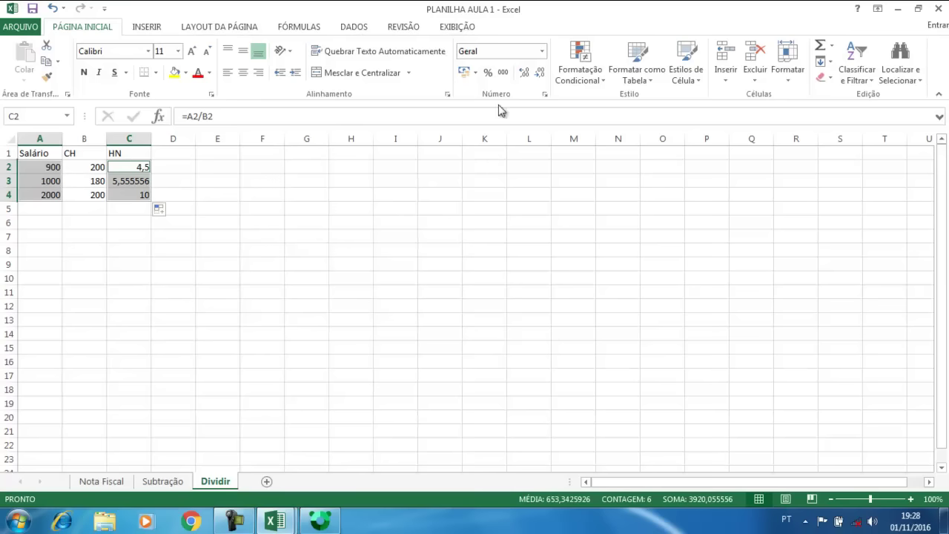
- Apply the R$ Accounting format to A2:A4 and C2:C4, then check C2's formula
click(464, 75)
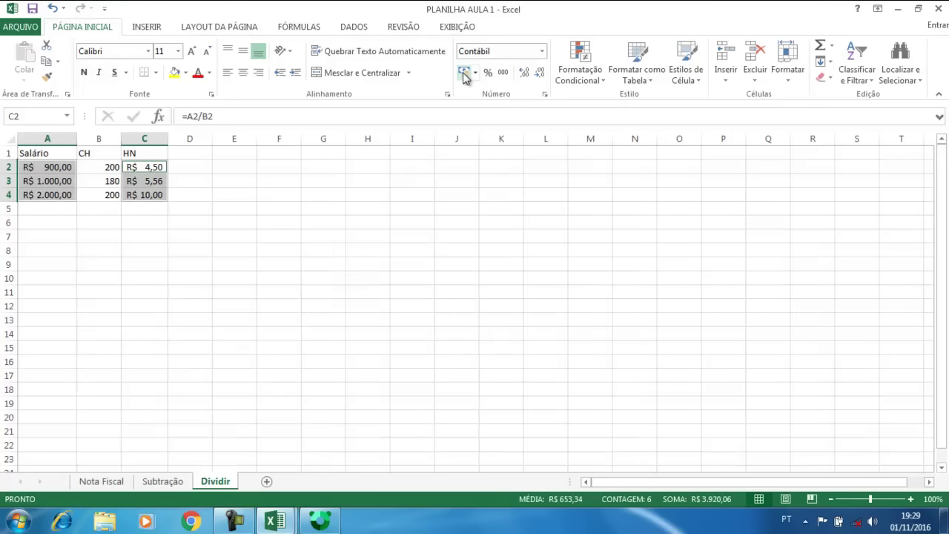
click(162, 221)
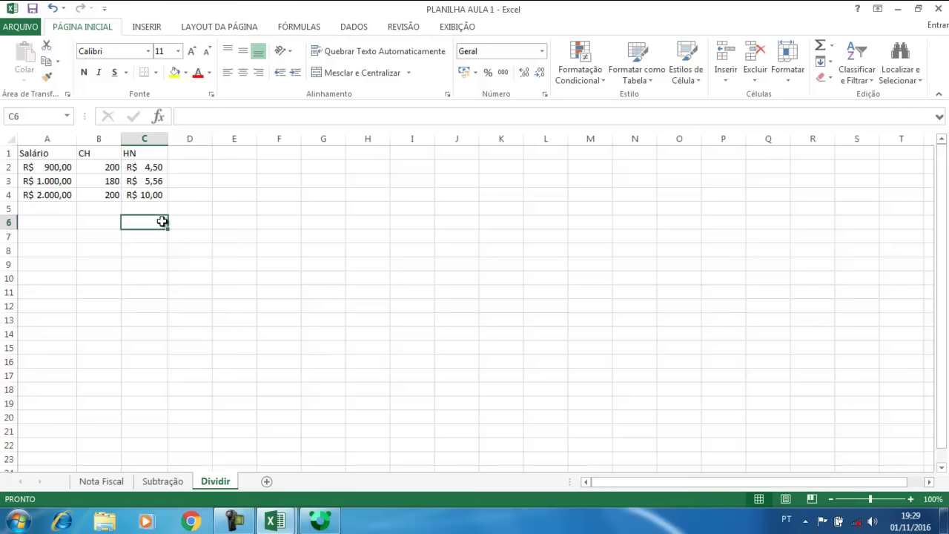
click(141, 170)
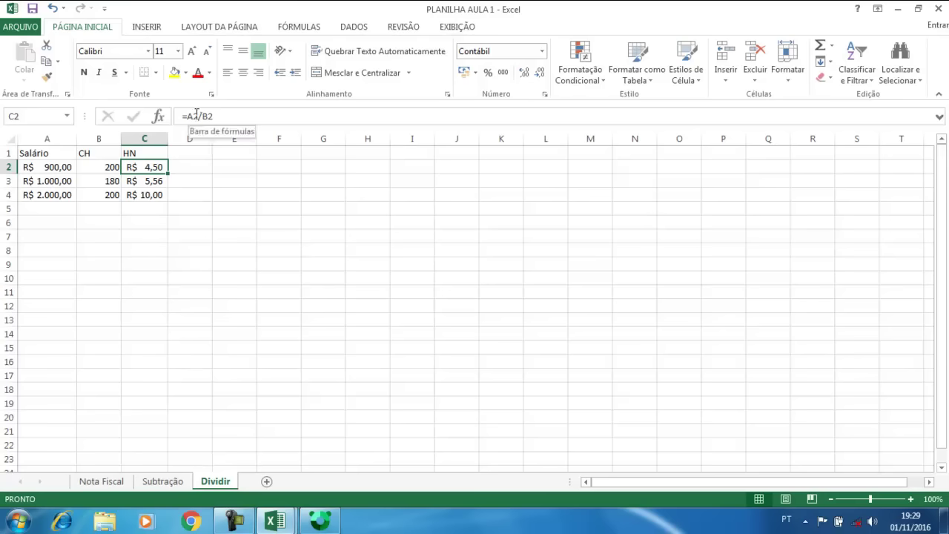
- Add a new sheet after Dividir and name it Porcentagem
click(266, 483)
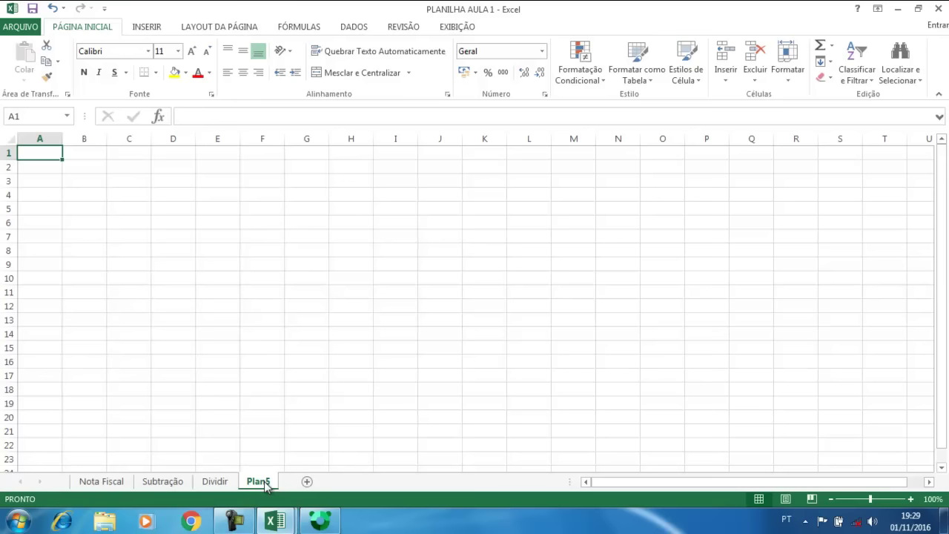
double_click(258, 482)
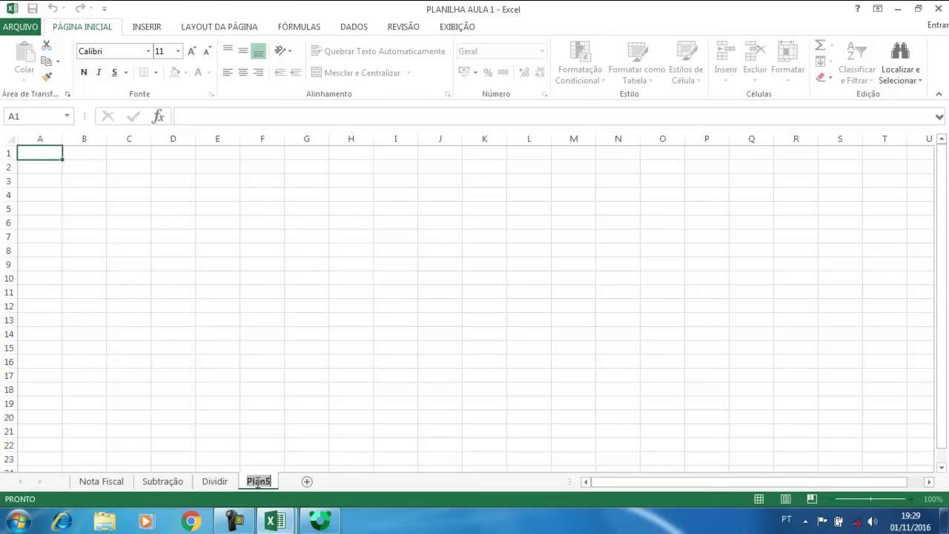
text(Porcentae)
key(BackSpace)
text(gem)
key(Return)
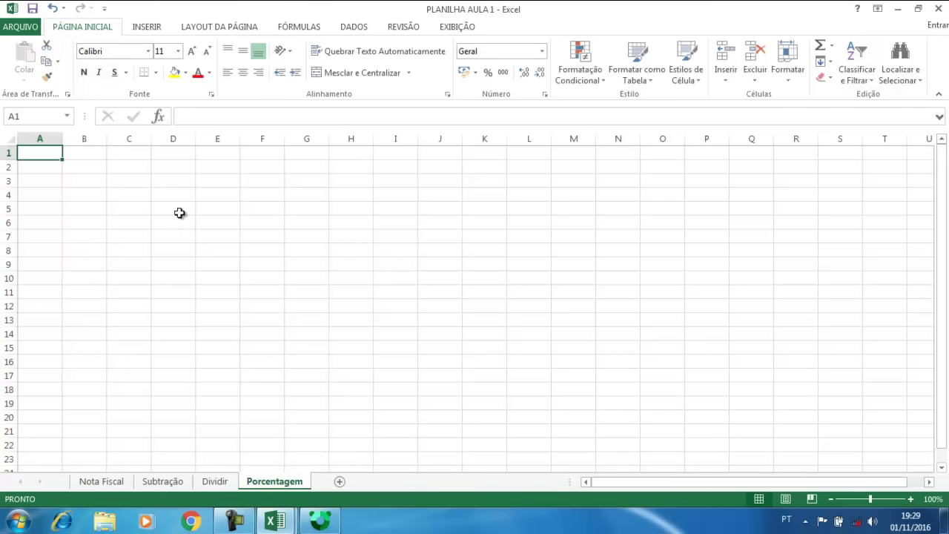
- Enter the headers Salário and Aumento in A1:B1
text(Salário)
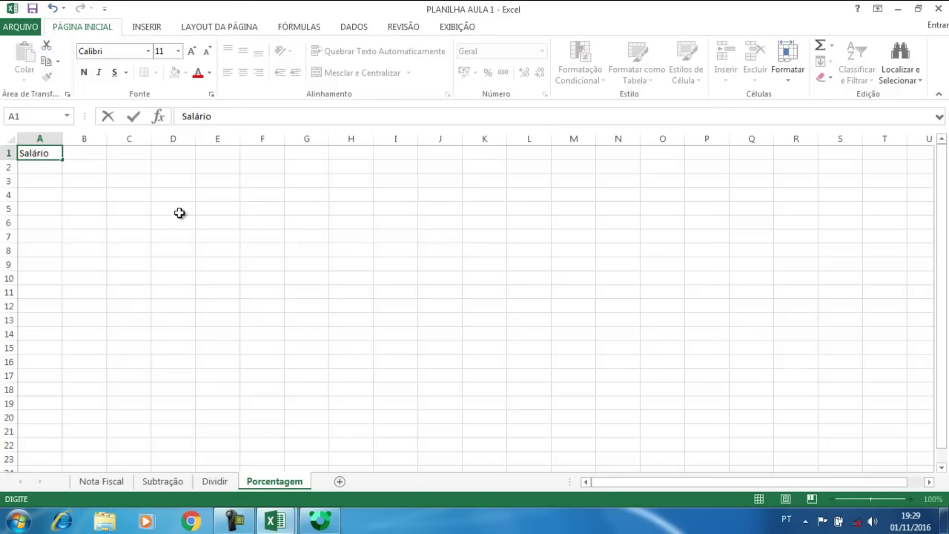
key(Tab)
text(Aumento)
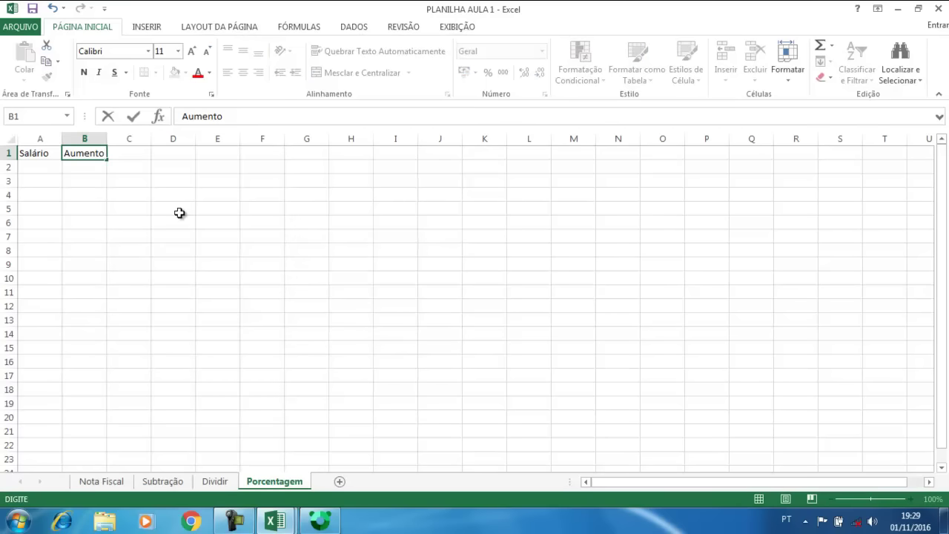
key(Tab)
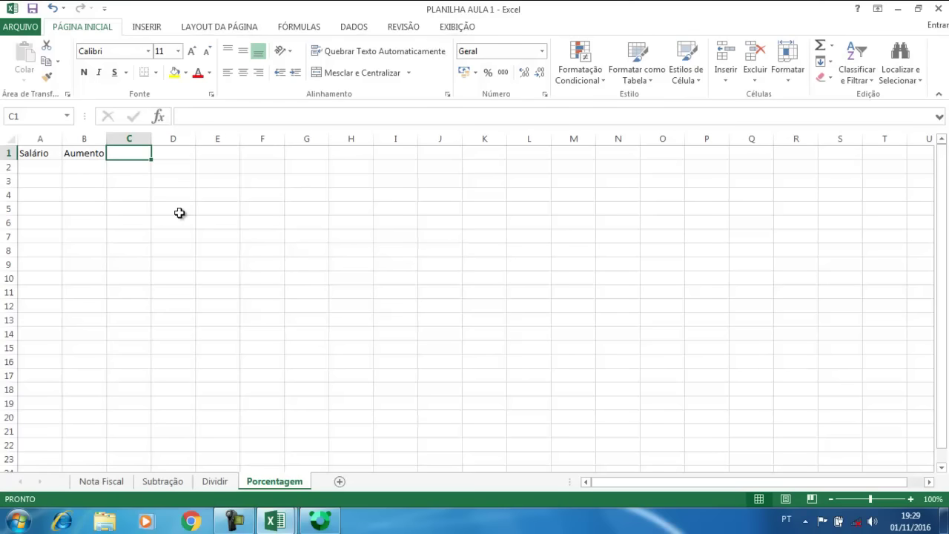
key(Return)
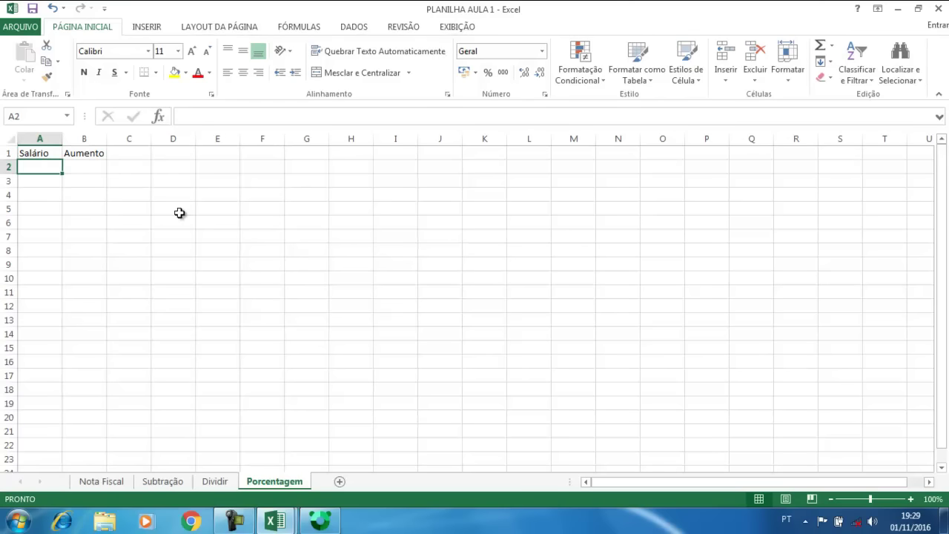
- Enter salaries 1000, 2000 and 3000 in A2:A4
text(5)
key(BackSpace)
text(1000)
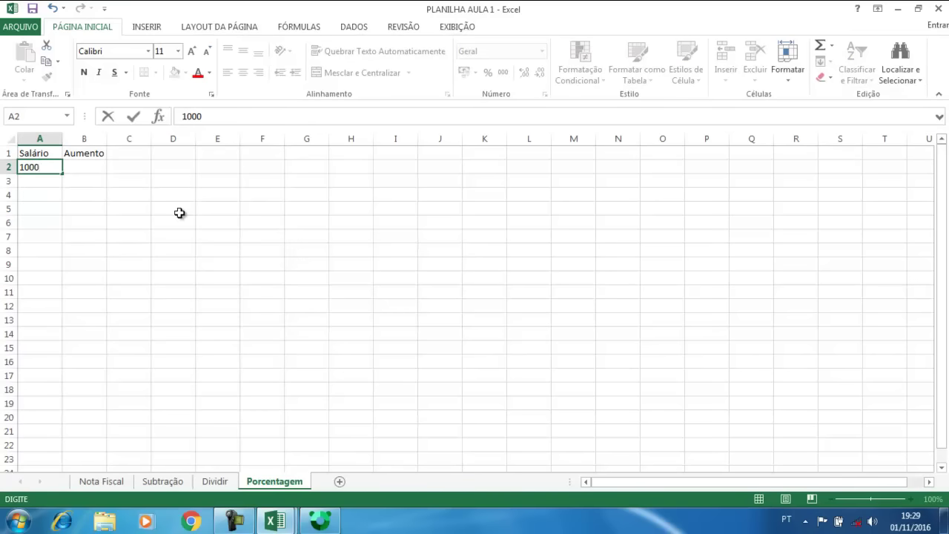
key(Return)
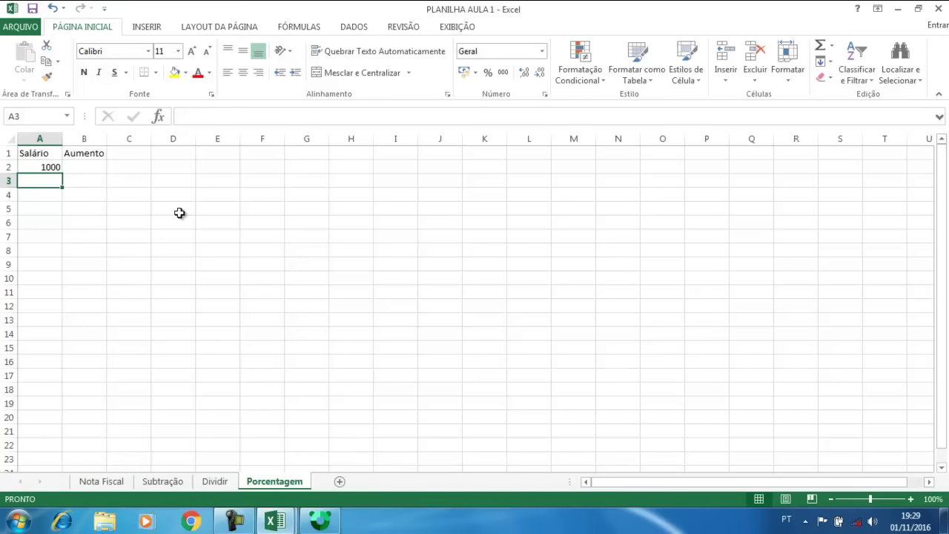
text(2000)
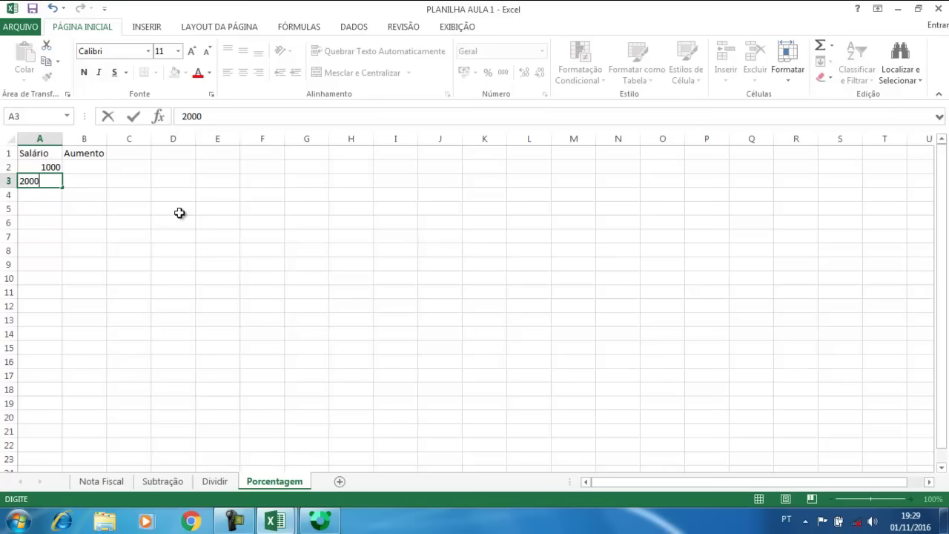
key(Return)
text(3000)
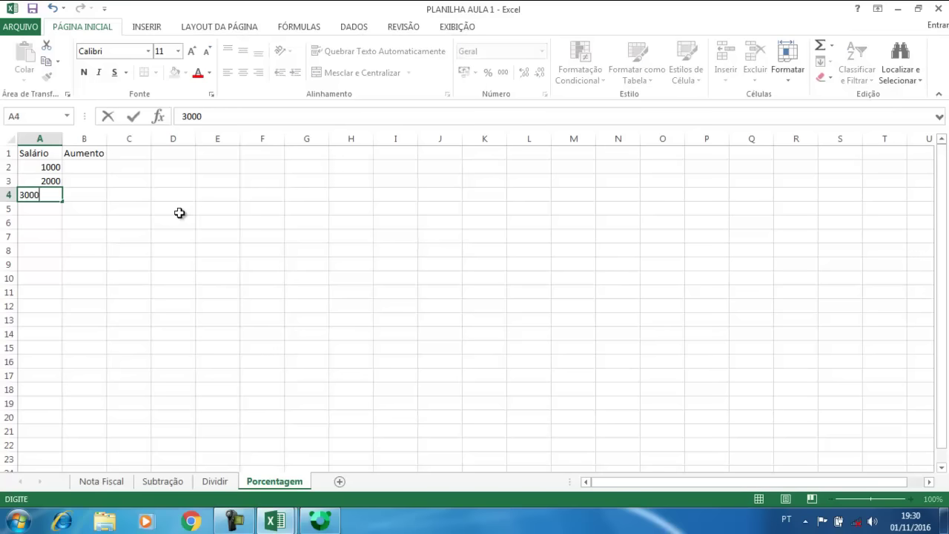
key(Return)
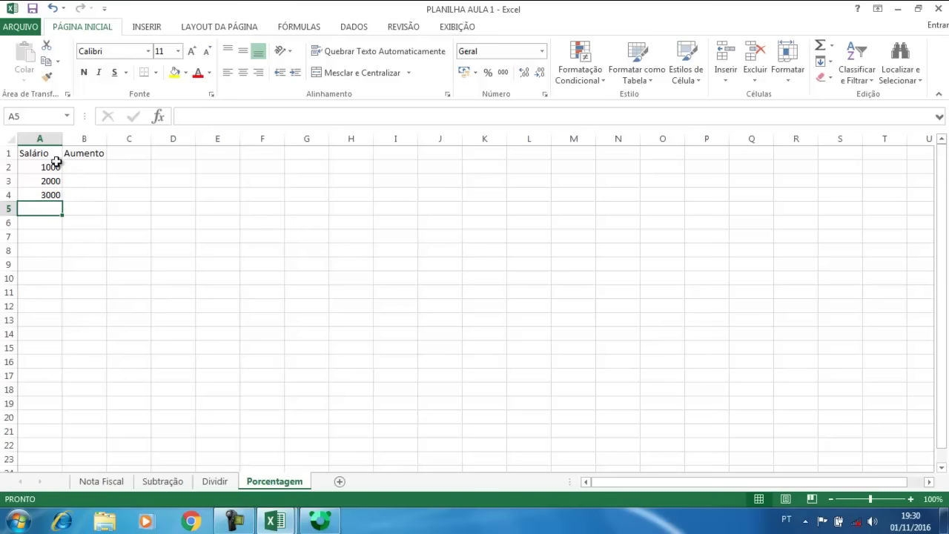
click(91, 167)
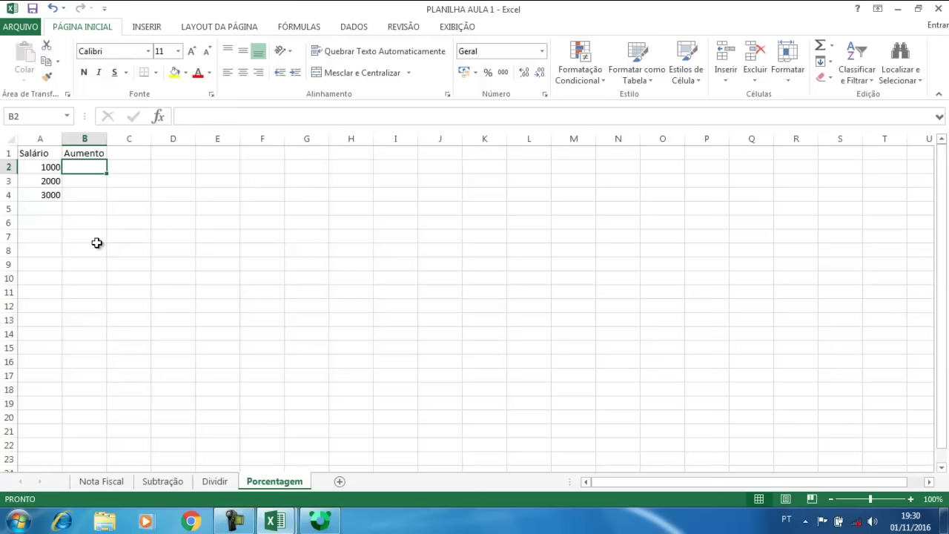
- Enter raises 10%, 20% and 30% in B2:B4
text(10)
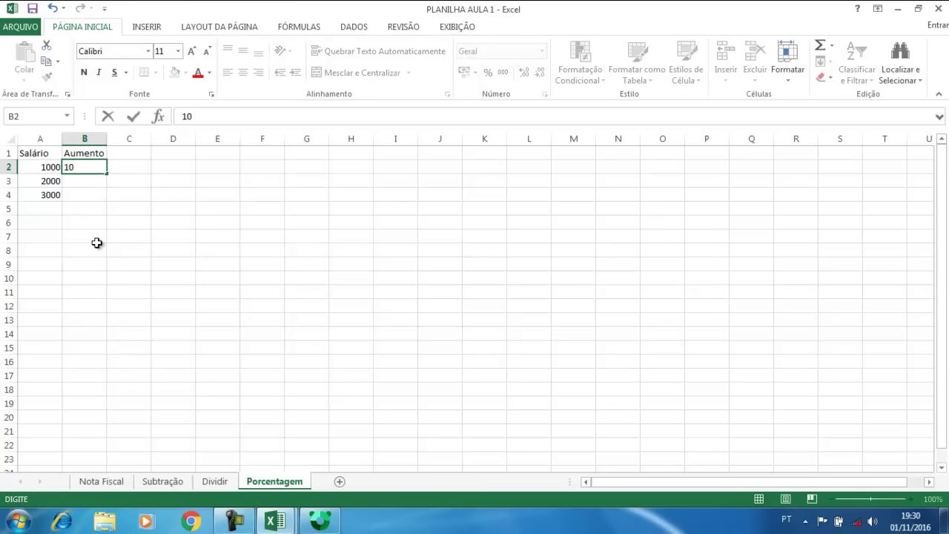
text(%)
key(Return)
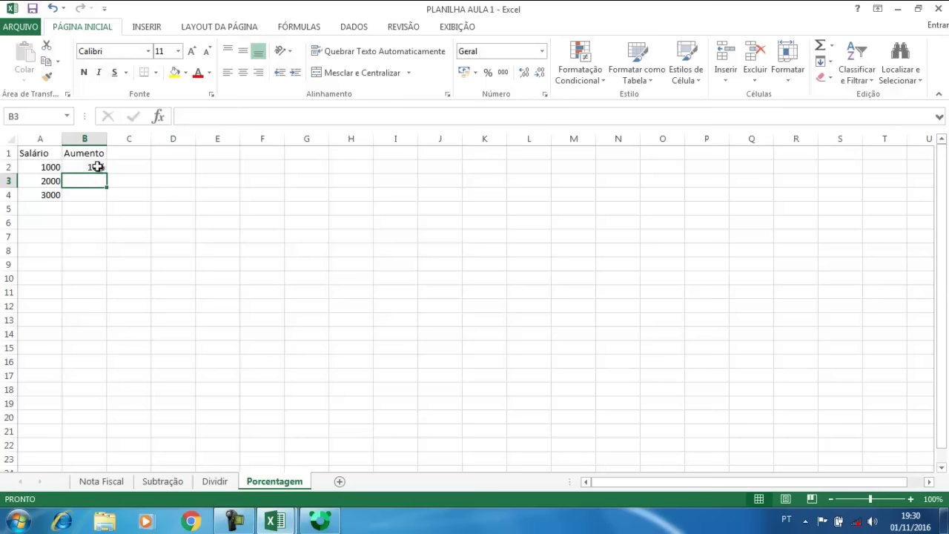
click(97, 168)
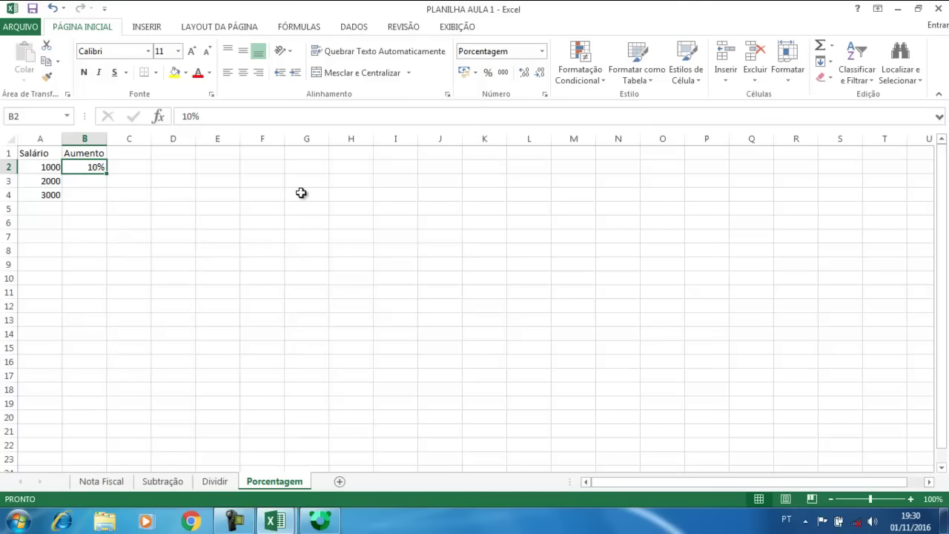
key(Return)
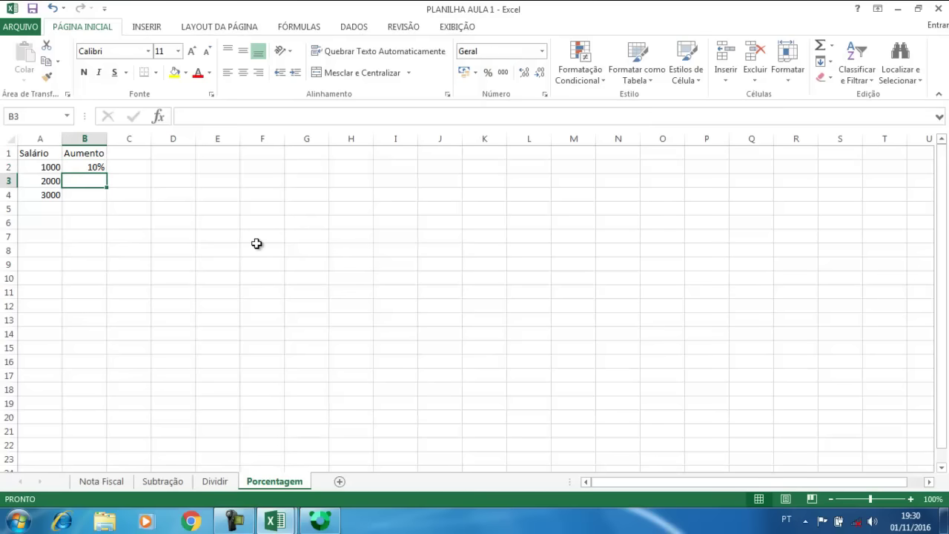
text(20%)
key(Return)
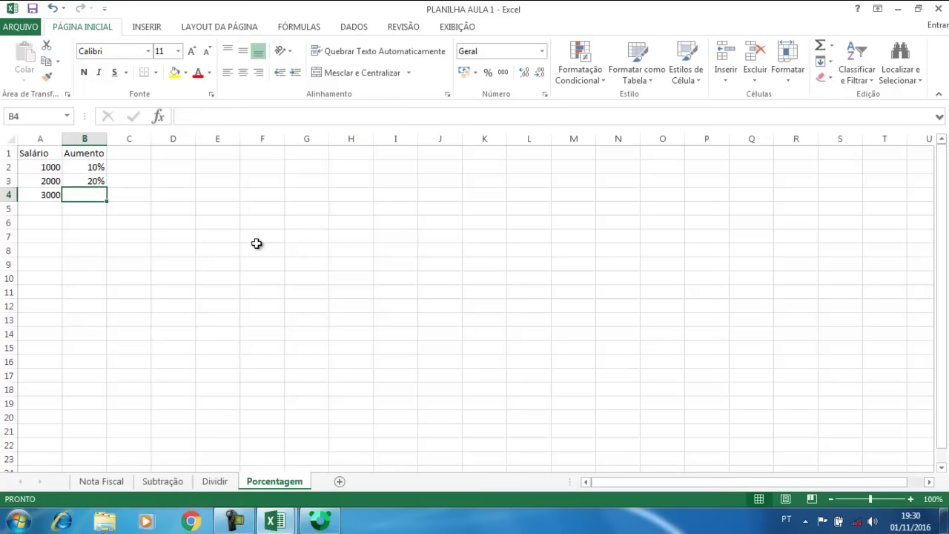
text(30)
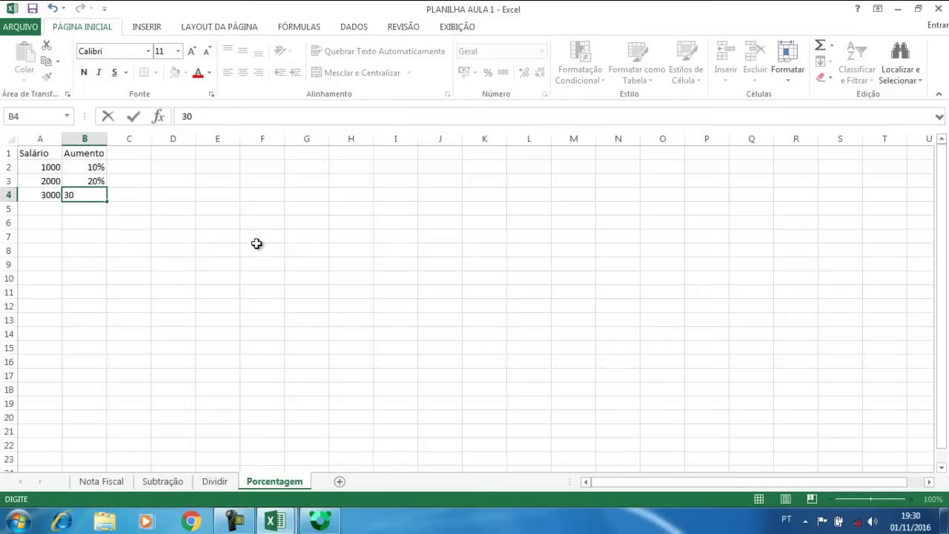
text(%)
key(Return)
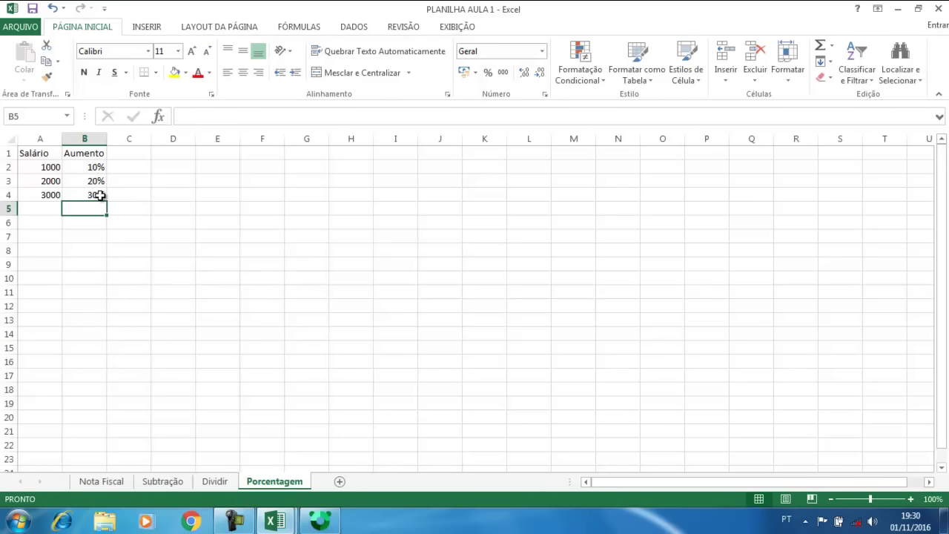
click(100, 195)
- Enter the note 'VALOR X PORCENTAGEM' in cell F5
click(257, 204)
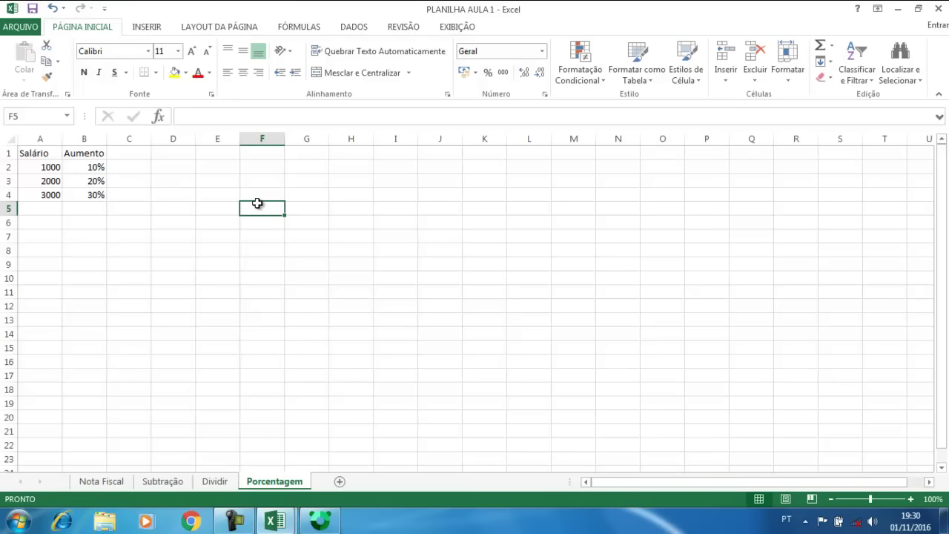
text(VALOR)
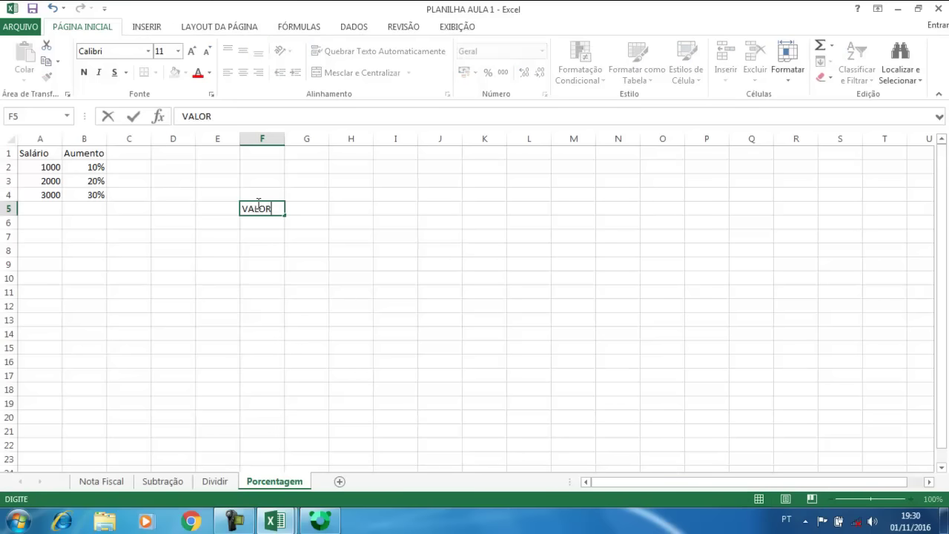
text(X )
text(PR)
key(BackSpace)
text(ORCENTAGEM)
key(Return)
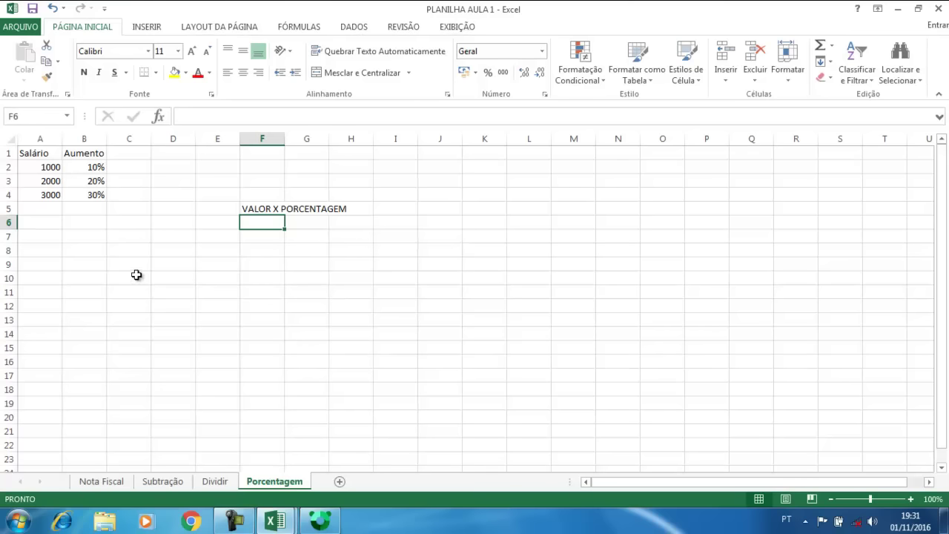
- Add the header 'Vr. Aumento' in C1 and widen column C to fit it
click(133, 154)
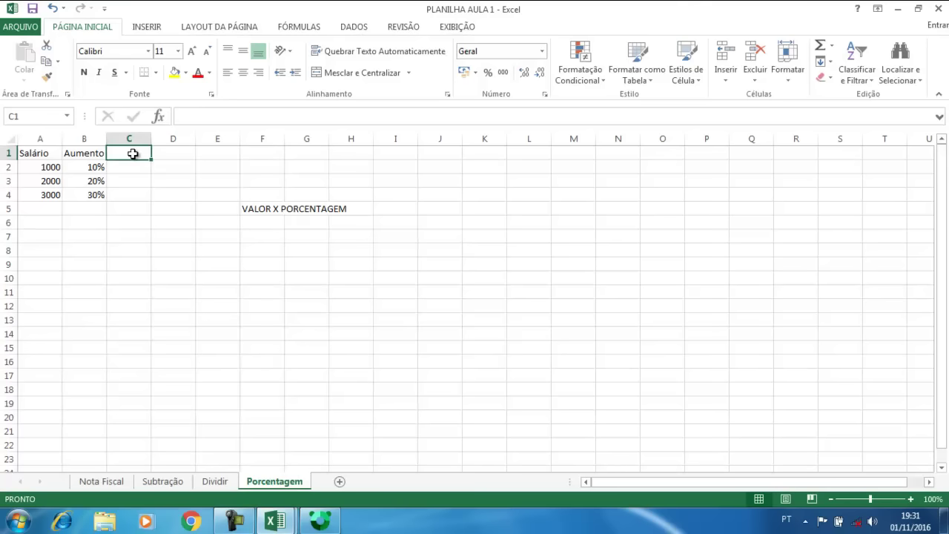
text(VR)
key(BackSpace)
text(r)
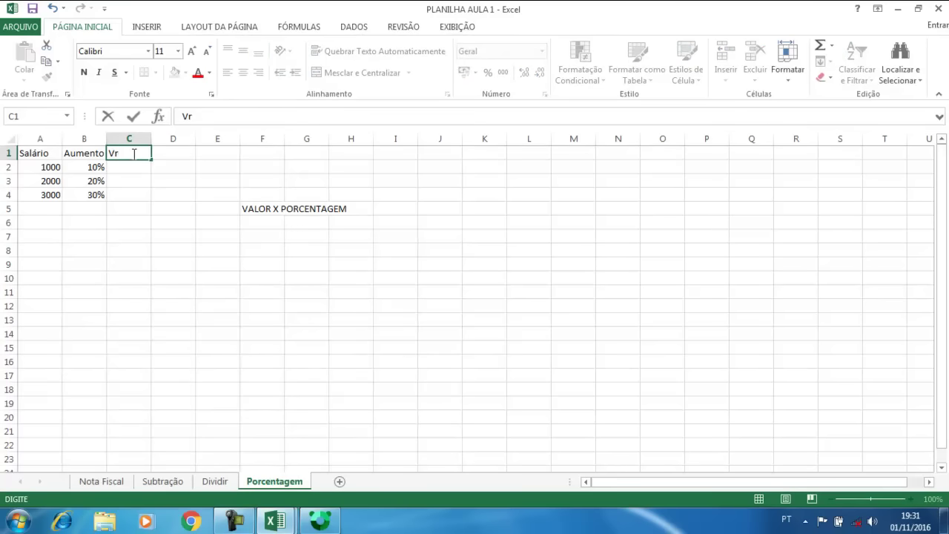
text(. Aument)
text(o)
key(Return)
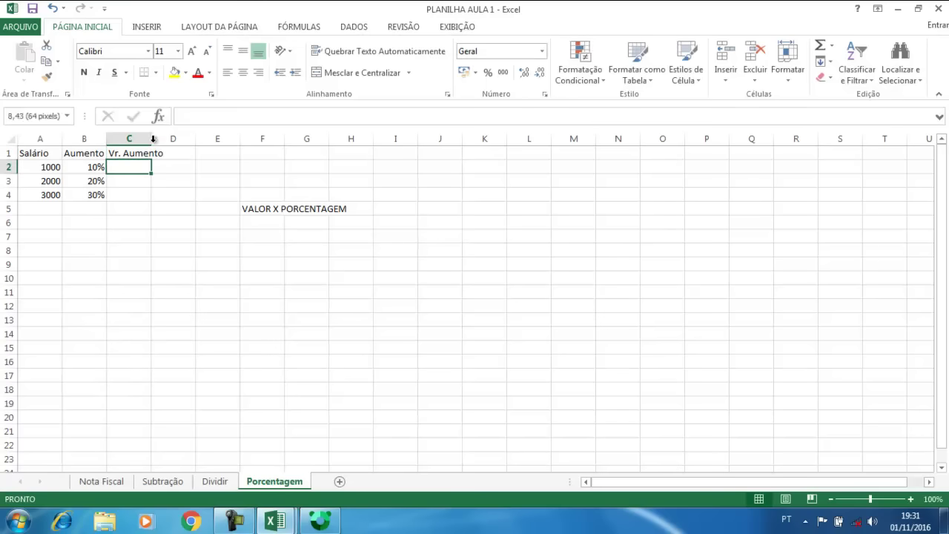
double_click(151, 139)
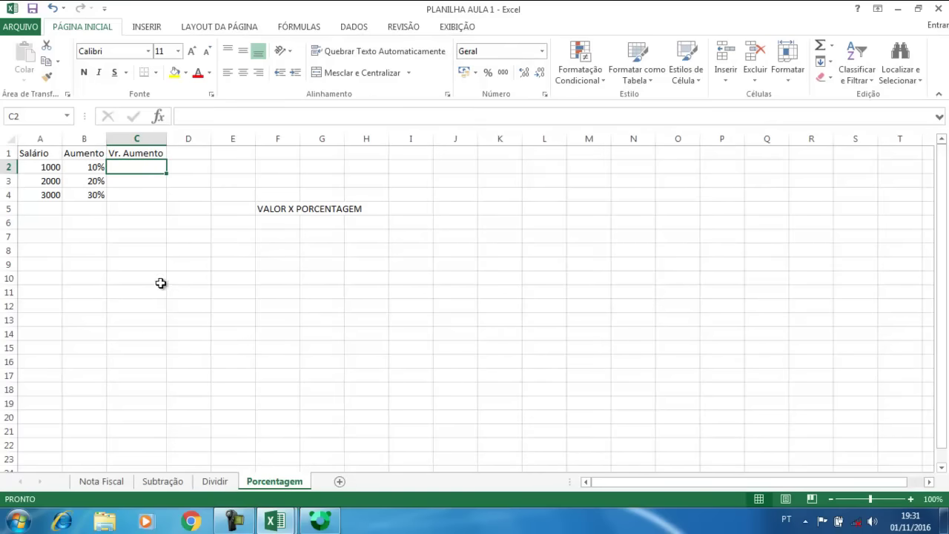
- Enter =A2*B2 in C2 to compute the raise amount, giving 100
text(=)
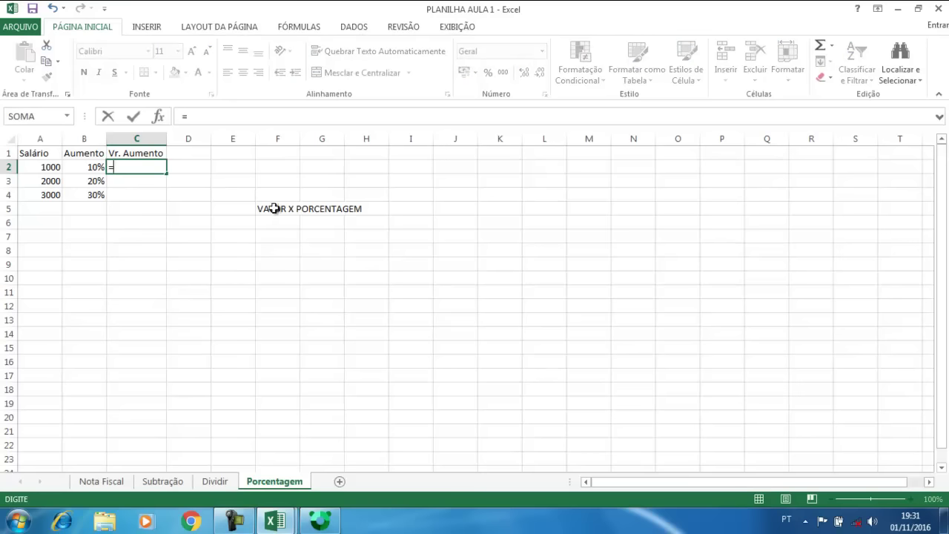
click(41, 167)
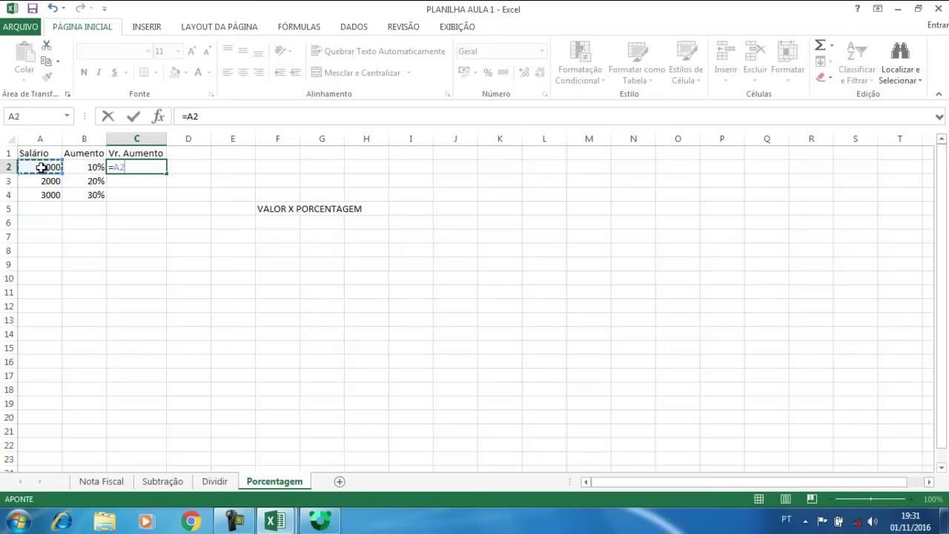
text(*)
click(90, 167)
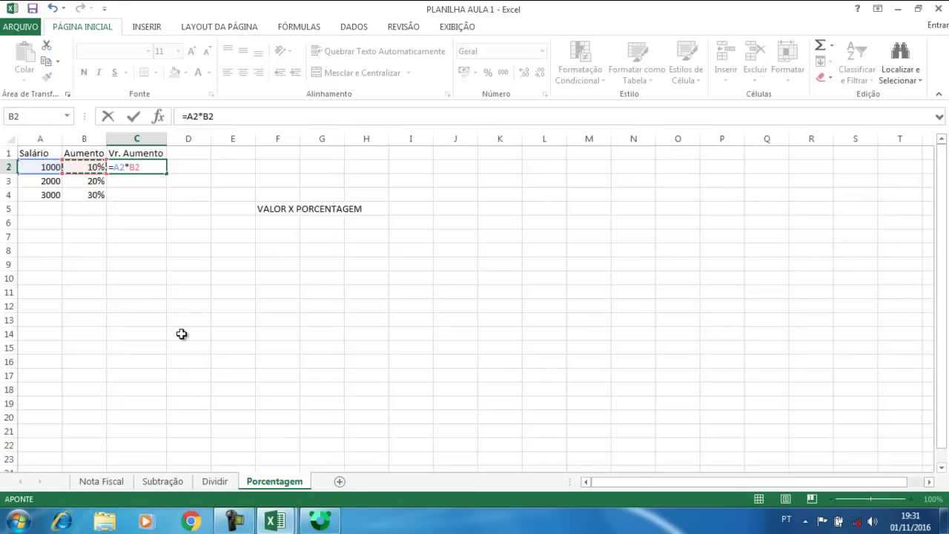
key(Return)
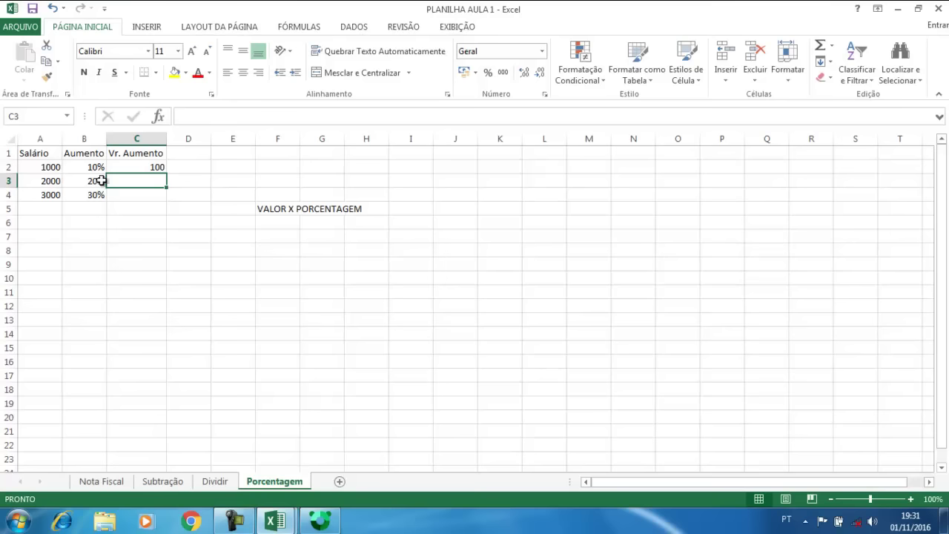
click(147, 165)
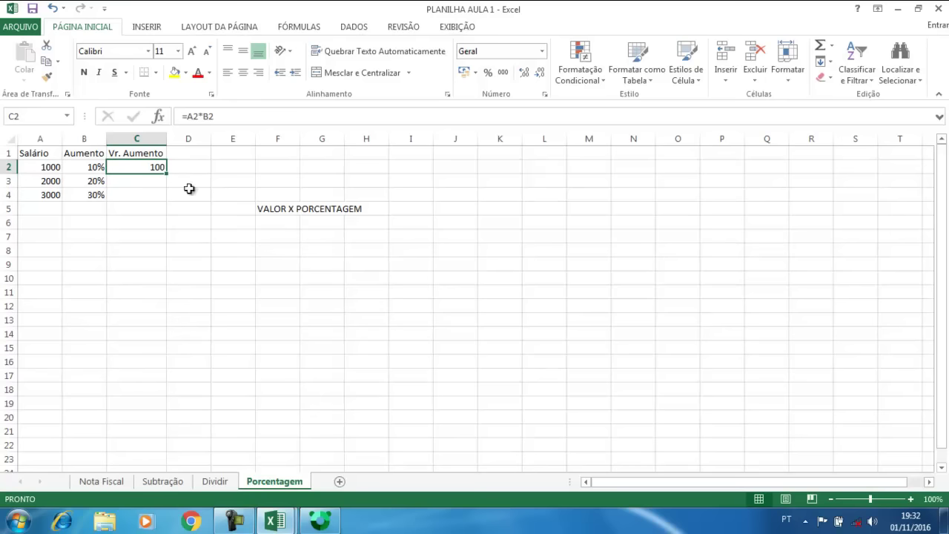
- Copy =A2*B2 down to C3:C4, giving 400 and 900, and check the cells
double_click(168, 173)
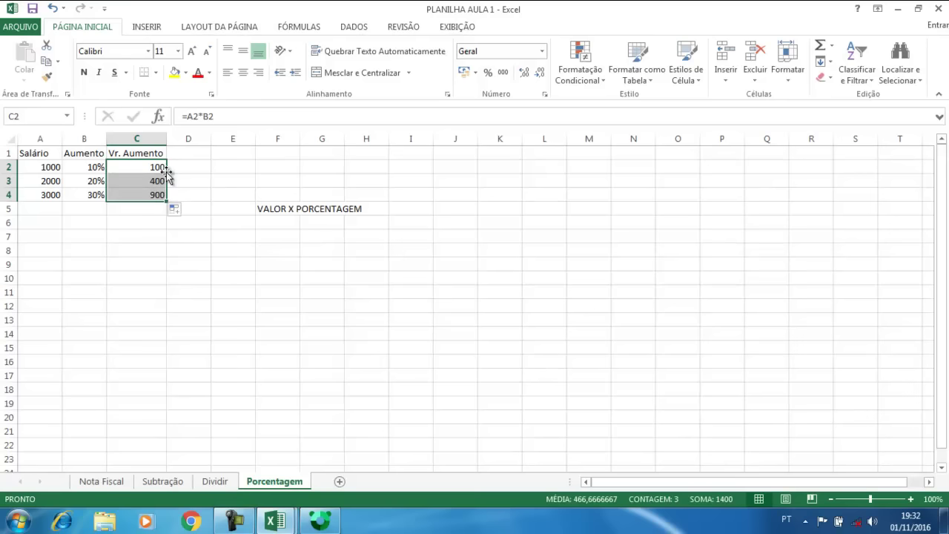
click(43, 169)
click(79, 167)
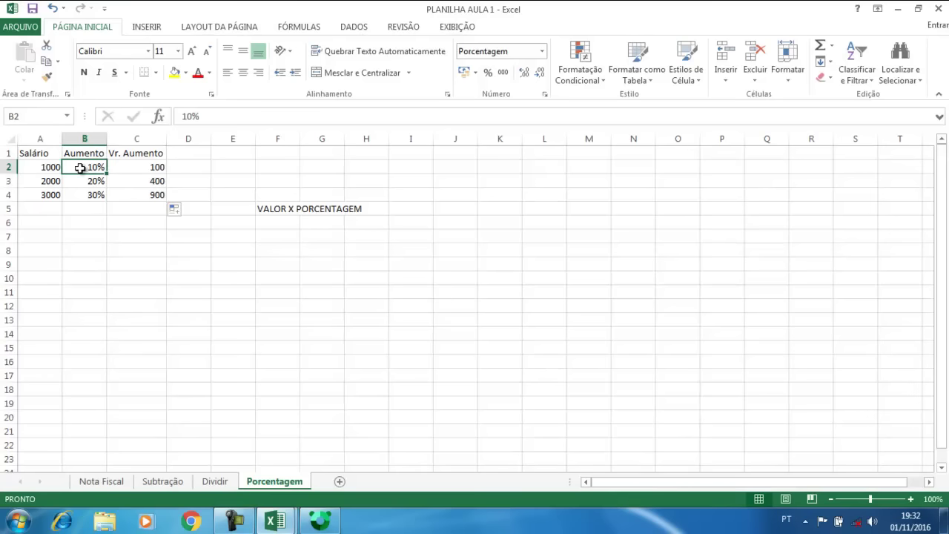
click(134, 167)
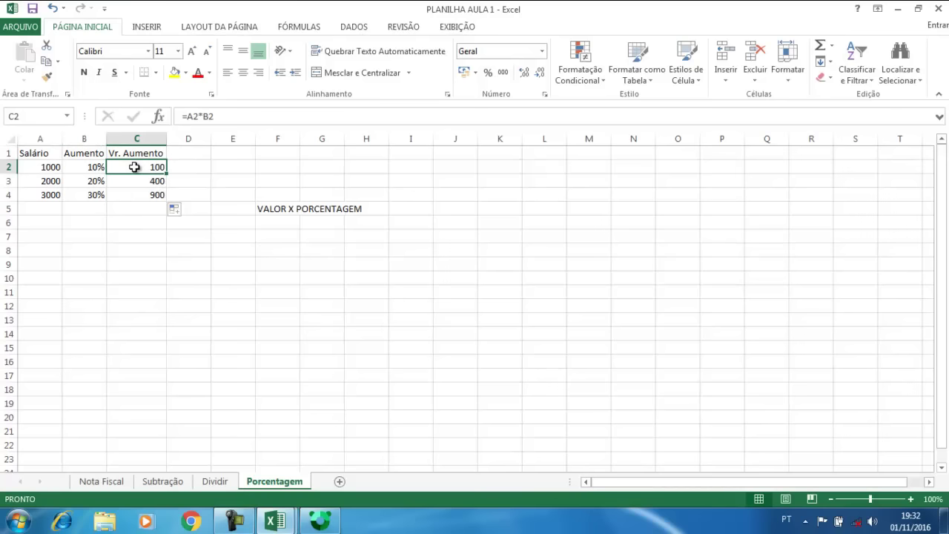
click(53, 184)
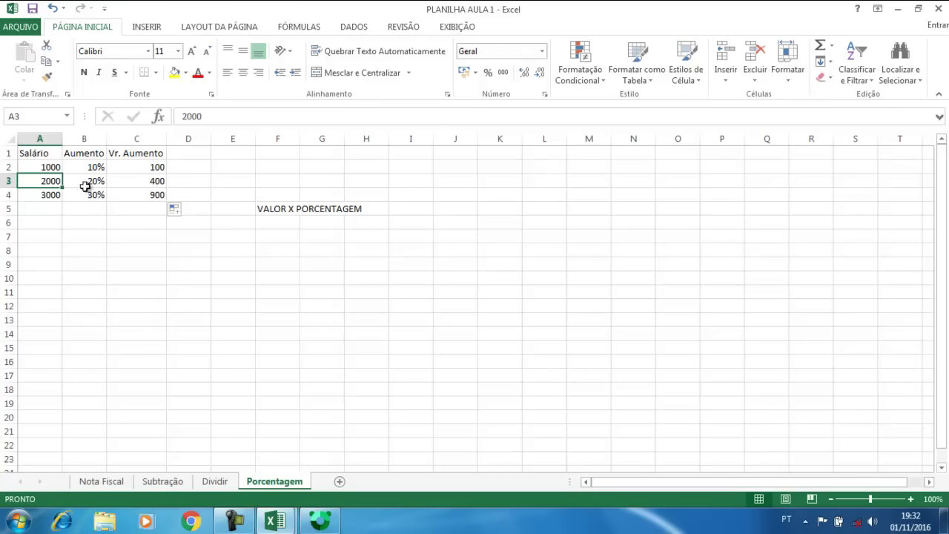
click(92, 184)
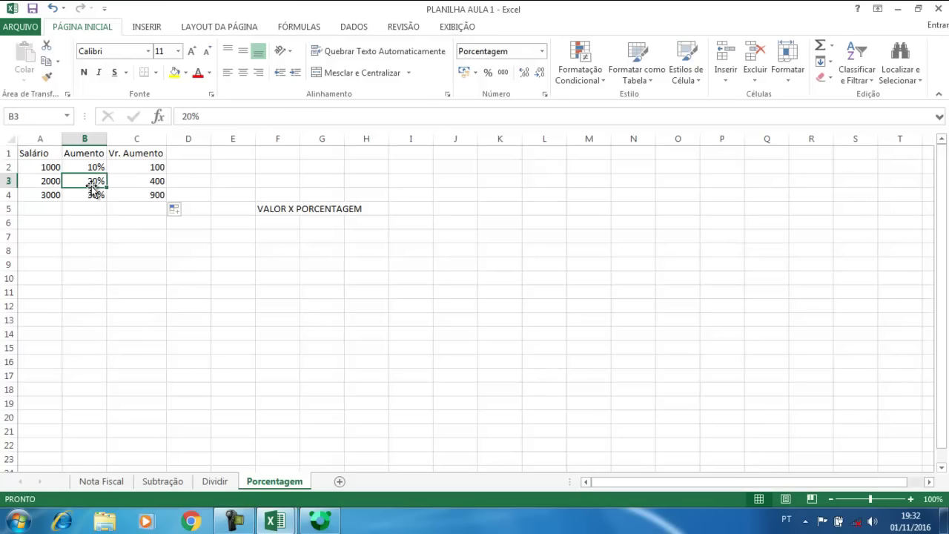
click(151, 190)
click(192, 152)
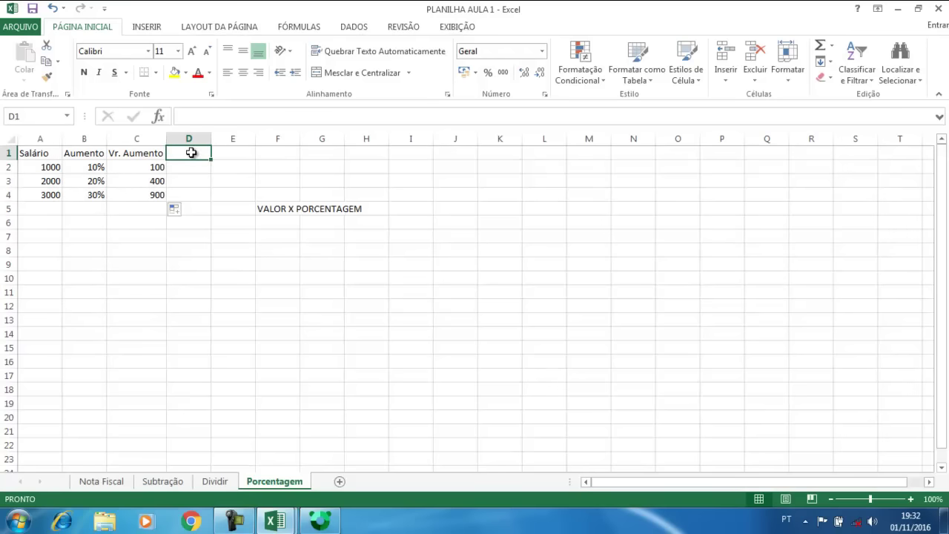
- Add the header 'Novo Salário' in D1 and widen columns D and B
text(Novo Salário)
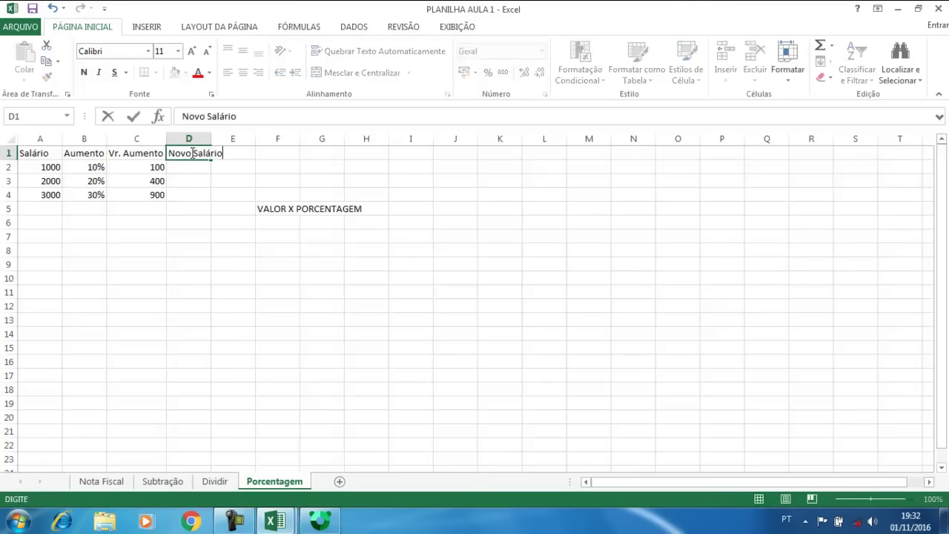
key(Return)
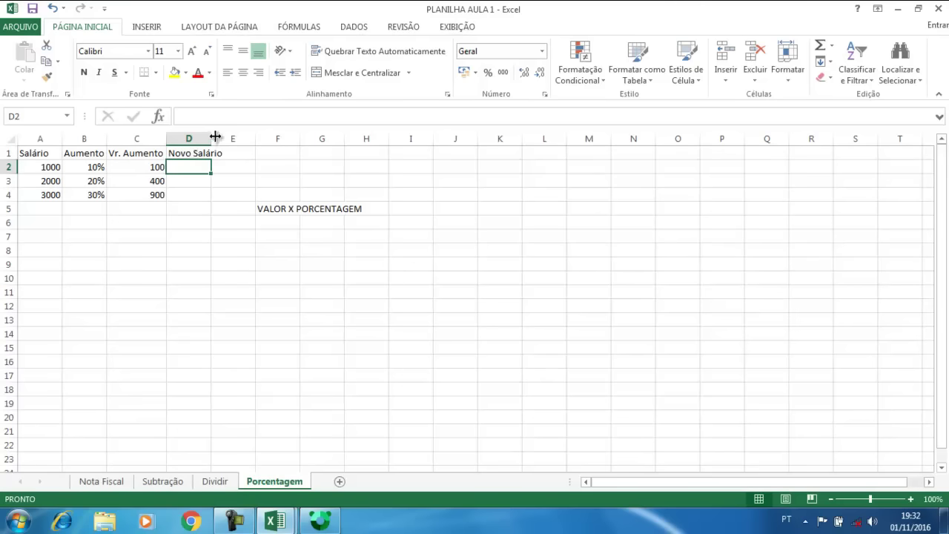
drag(213, 140, 234, 141)
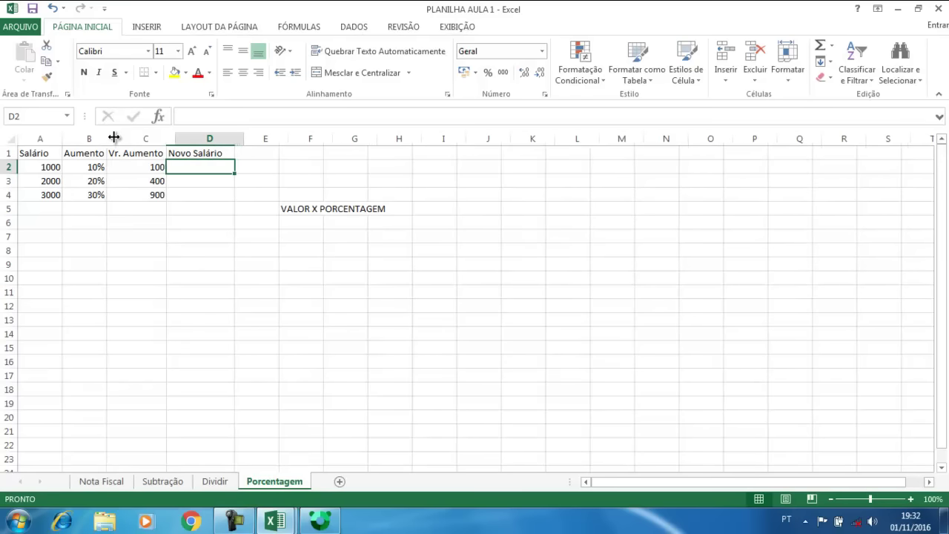
drag(111, 136, 116, 137)
- Try =A2+C2 in D2, giving 1100, then clear D2 again
key(Down)
key(Down)
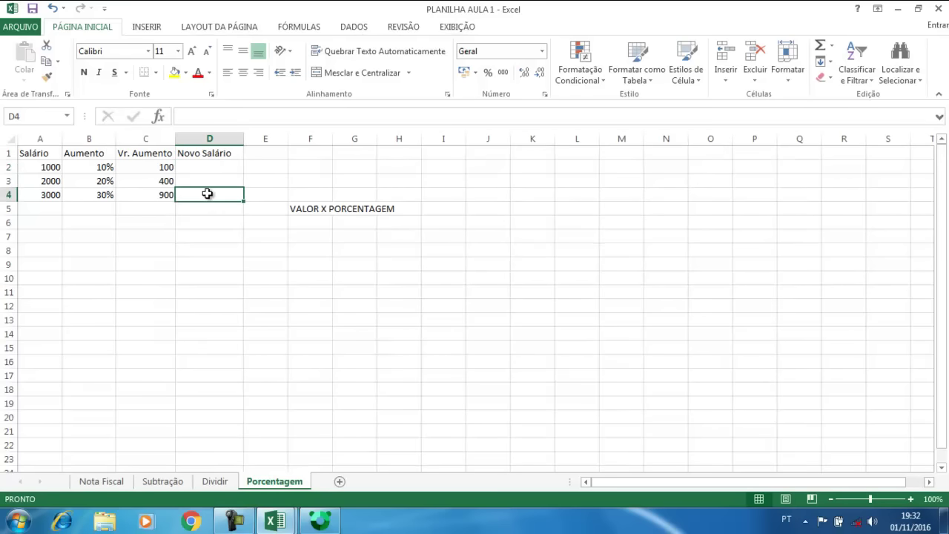
click(46, 169)
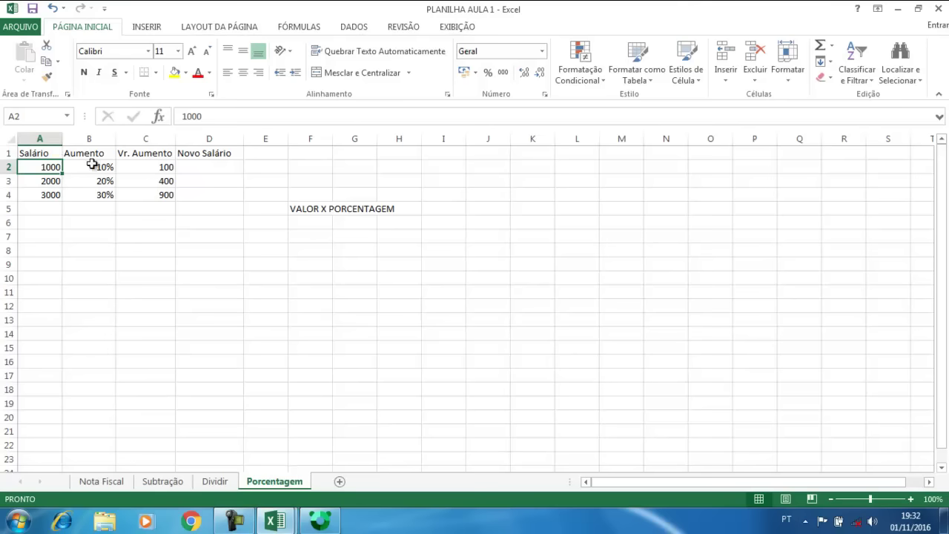
click(204, 169)
text(=)
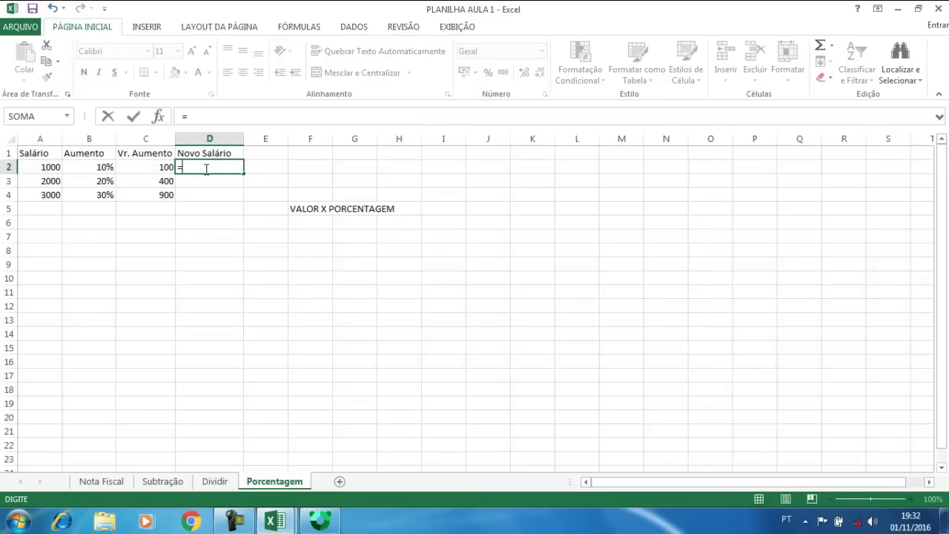
click(45, 166)
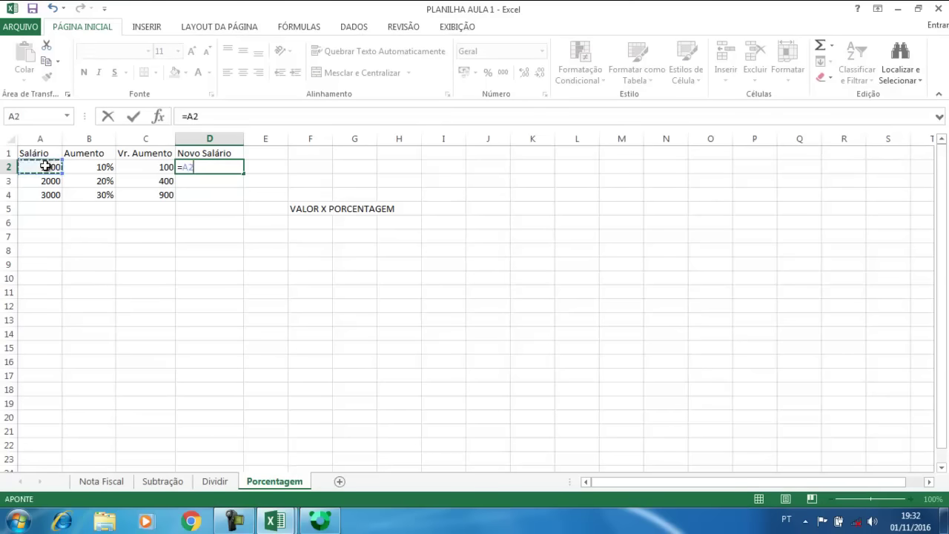
text(+)
click(141, 169)
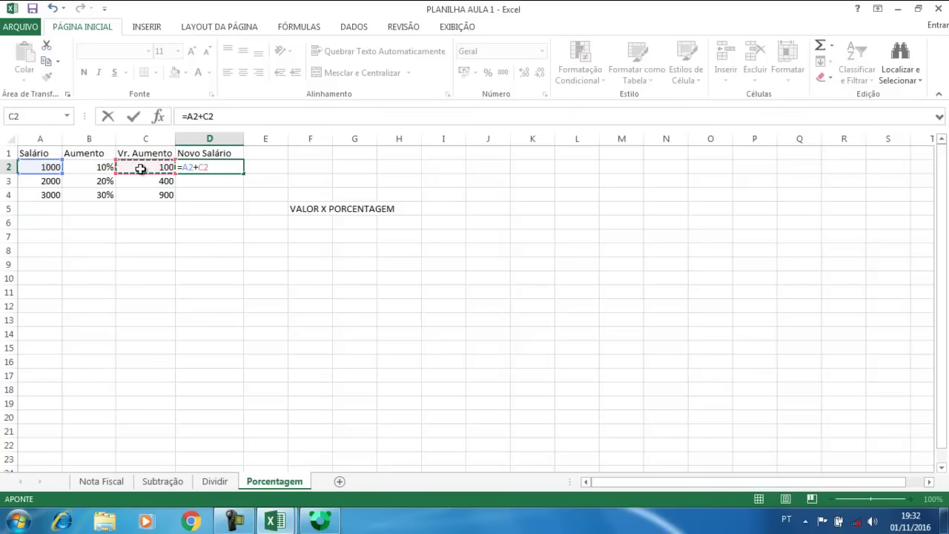
key(Return)
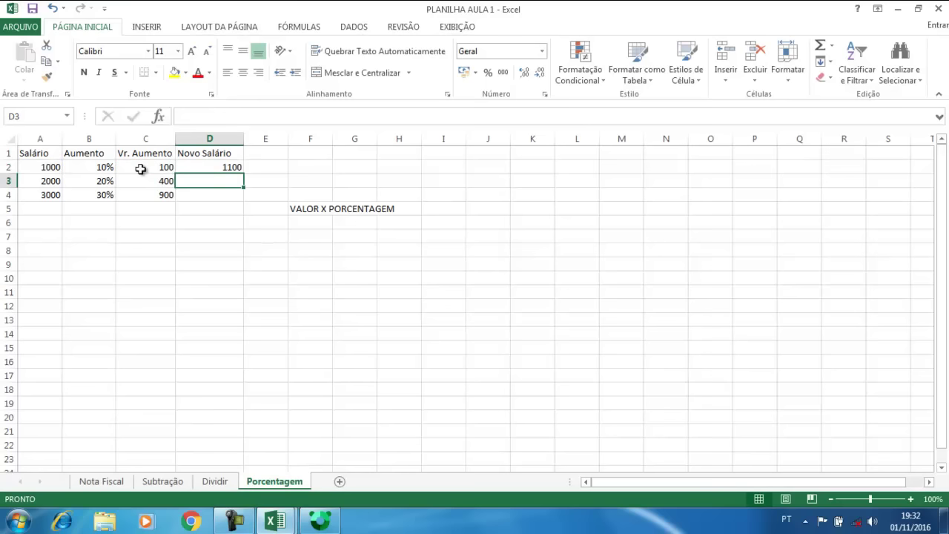
key(Up)
key(Delete)
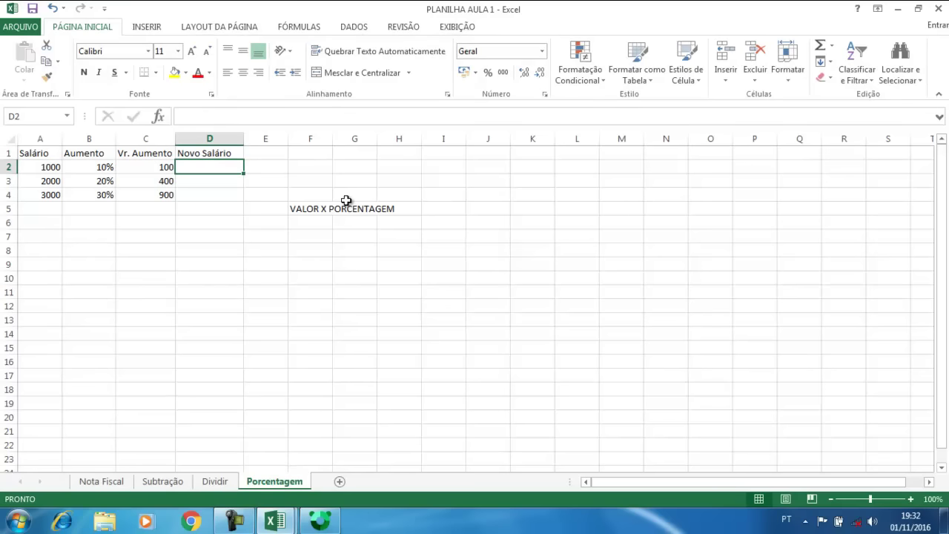
- Build =SOMA(A2;C2) in D2 with AutoSum, using a semicolon separator, giving 1100
click(822, 50)
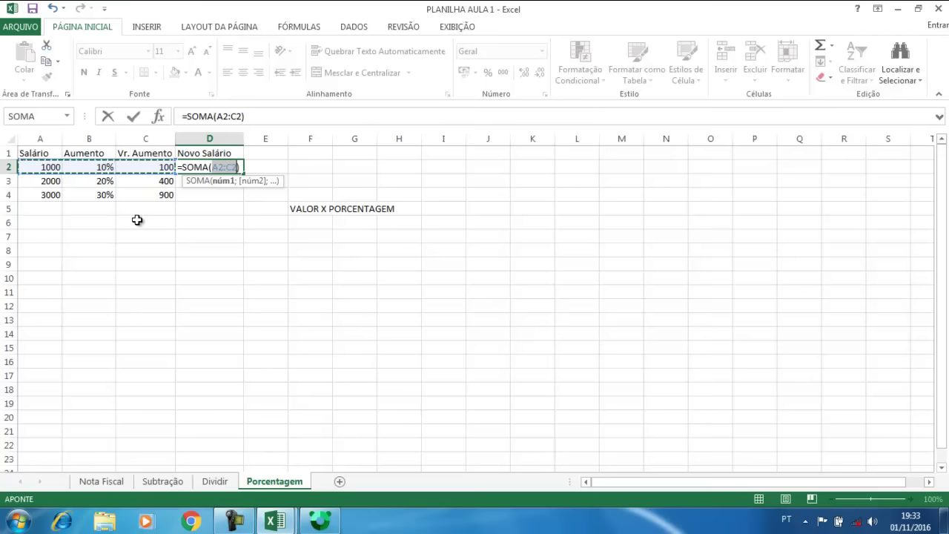
click(43, 167)
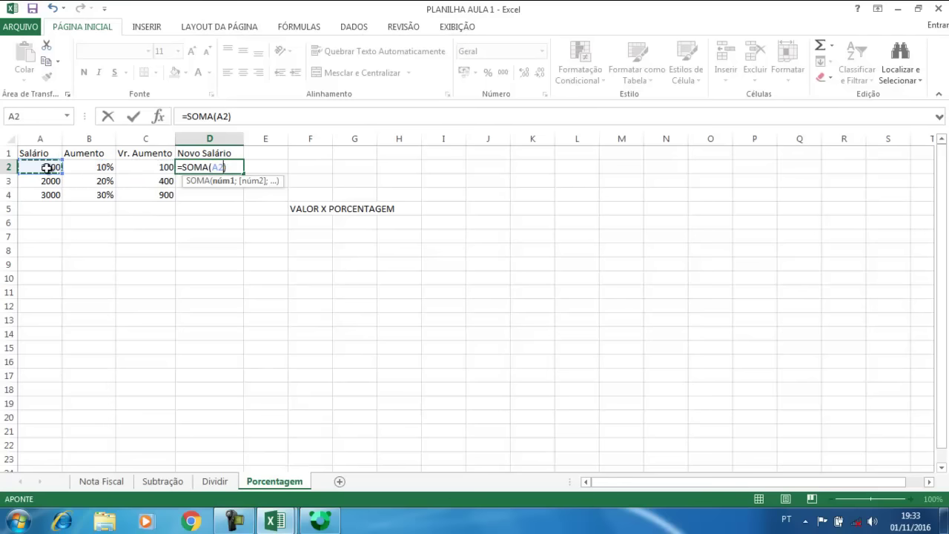
ctrl+click(148, 166)
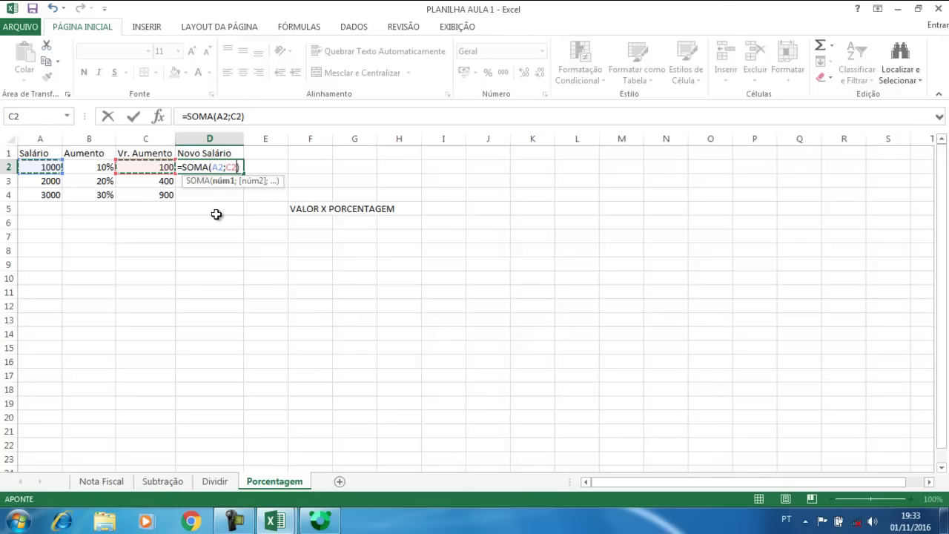
click(228, 169)
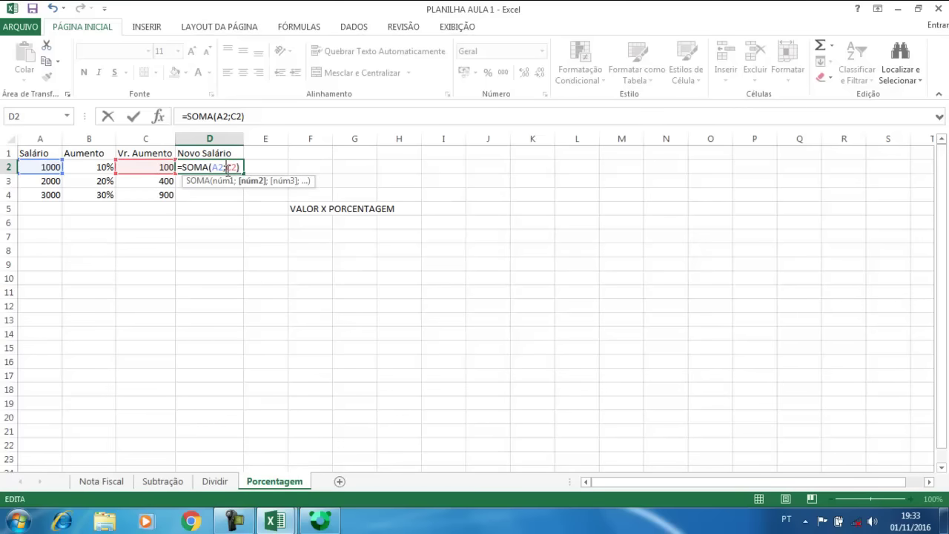
key(BackSpace)
text(:)
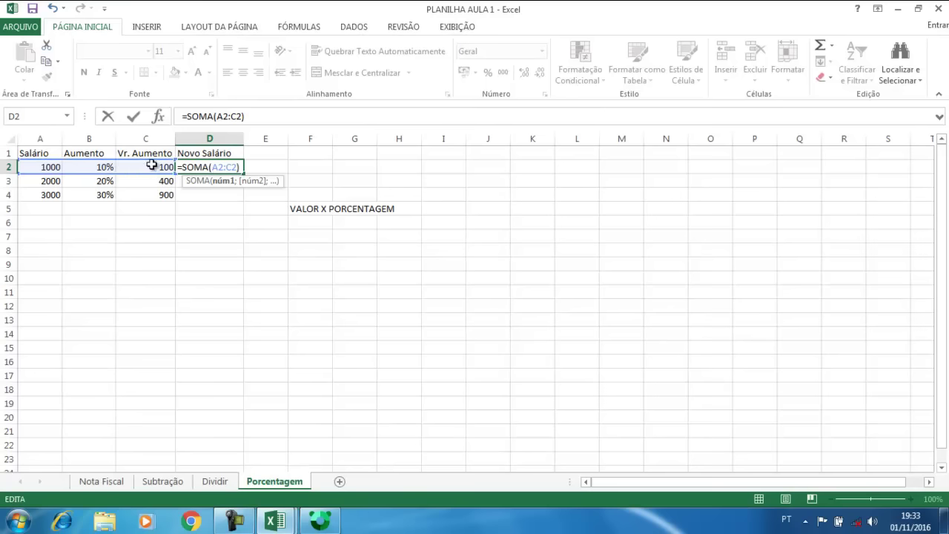
key(BackSpace)
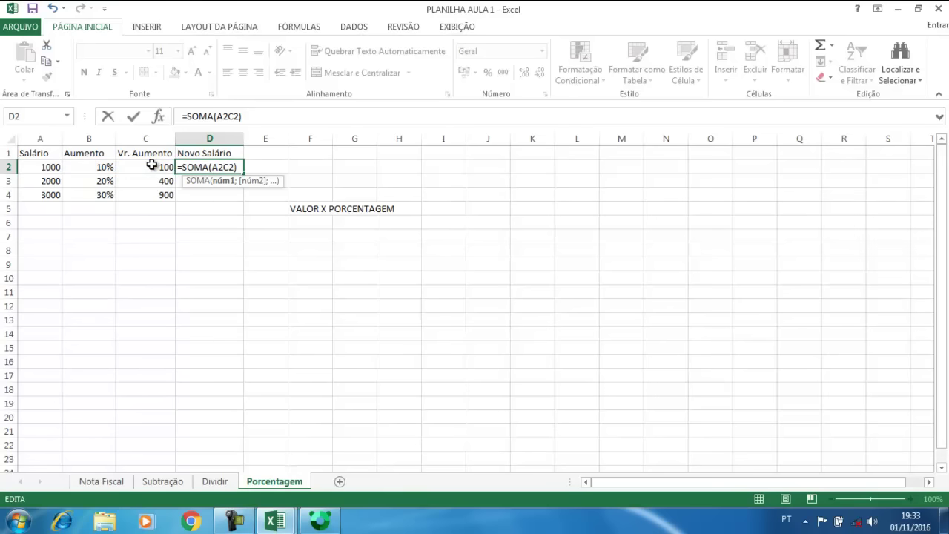
text(;)
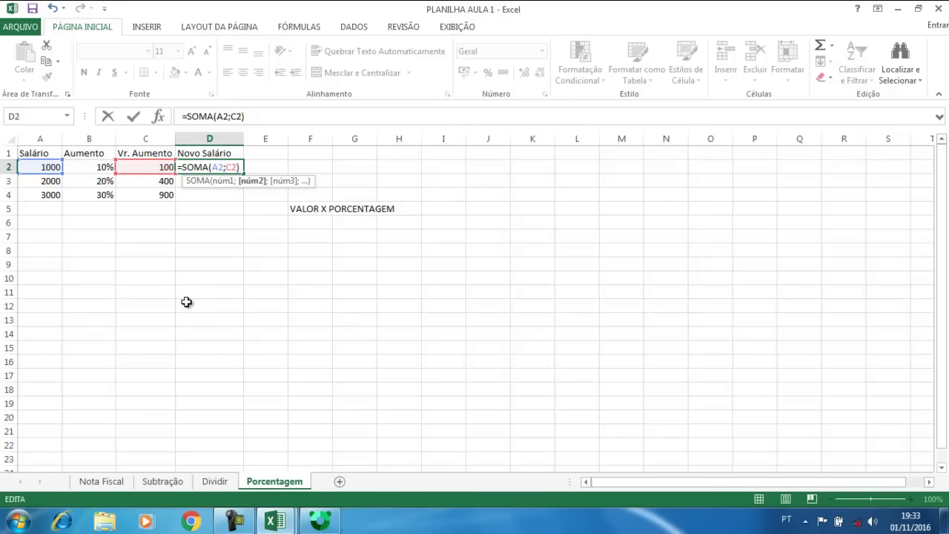
key(Return)
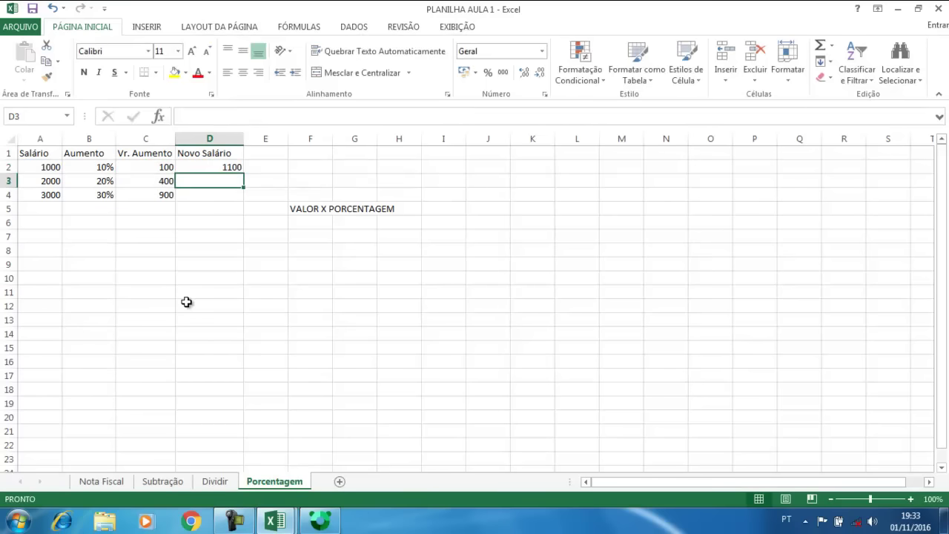
- Fill =SOMA(A2;C2) down to D3:D4, giving 2400 and 3900, and check row 2's cells
click(231, 167)
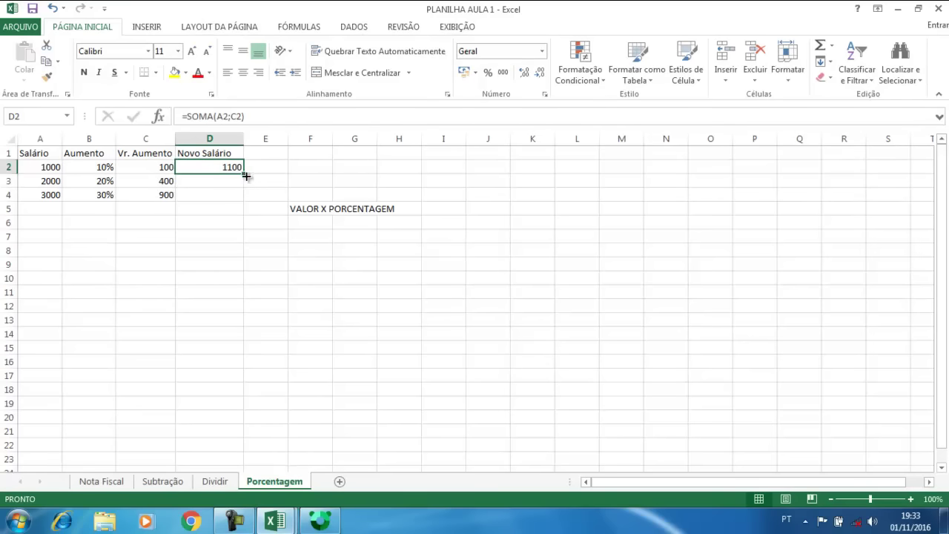
double_click(243, 173)
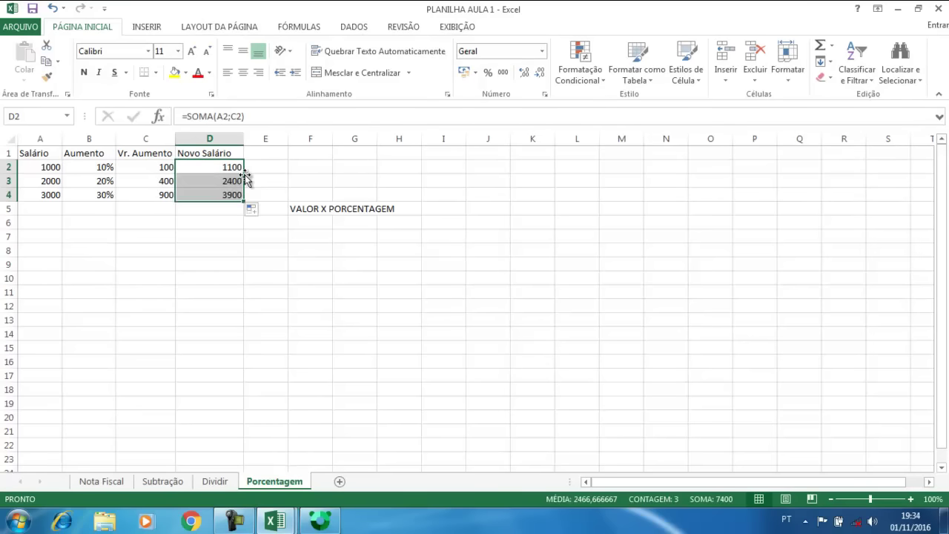
click(49, 169)
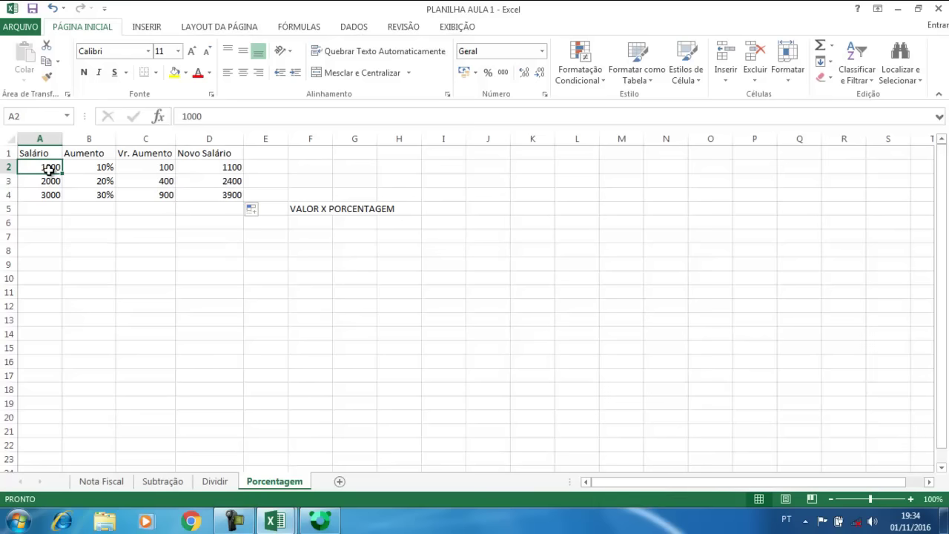
click(88, 167)
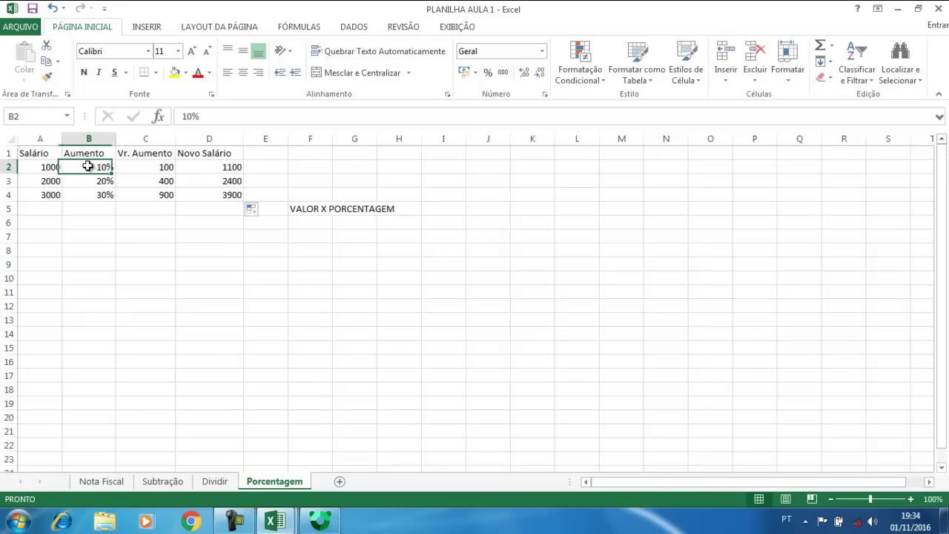
click(155, 167)
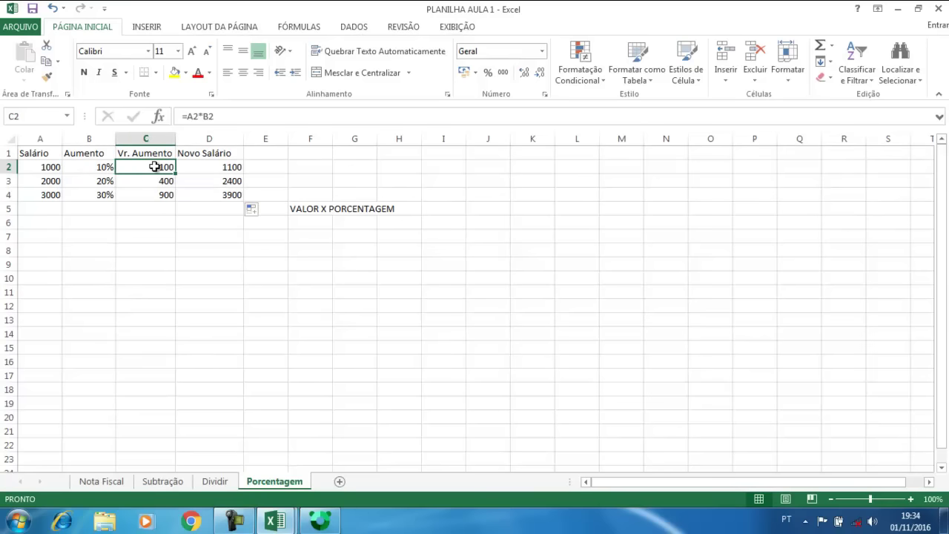
click(216, 167)
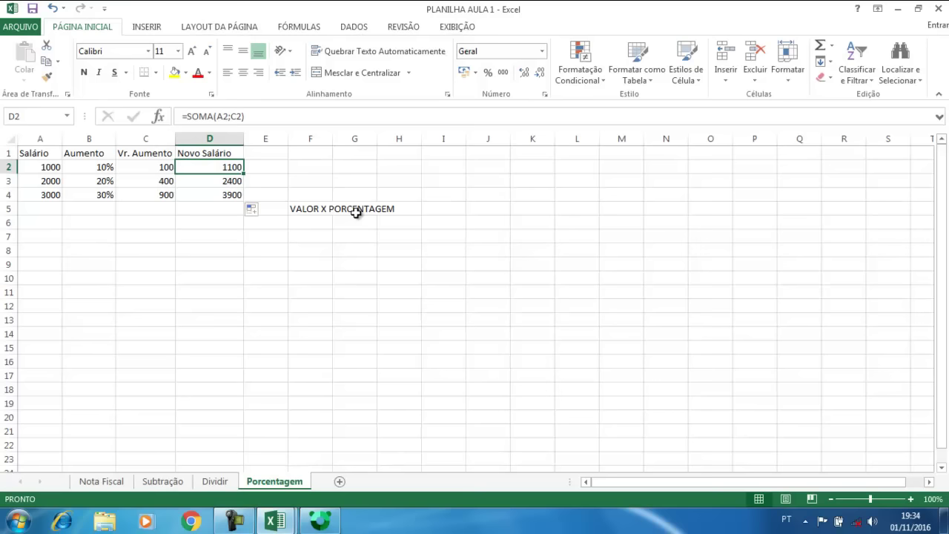
- Select the Vr. Aumento and Novo Salário values, then deselect onto D8
drag(155, 167, 158, 195)
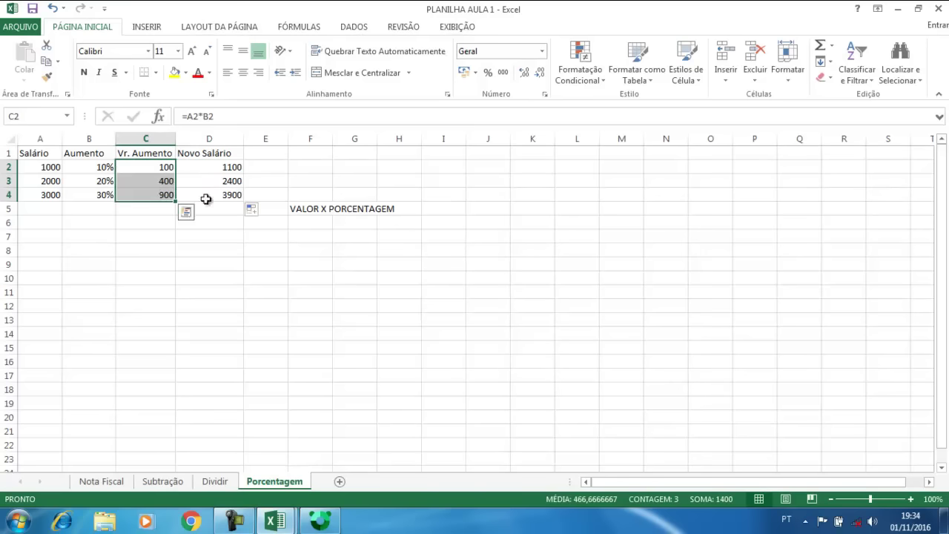
drag(229, 167, 230, 210)
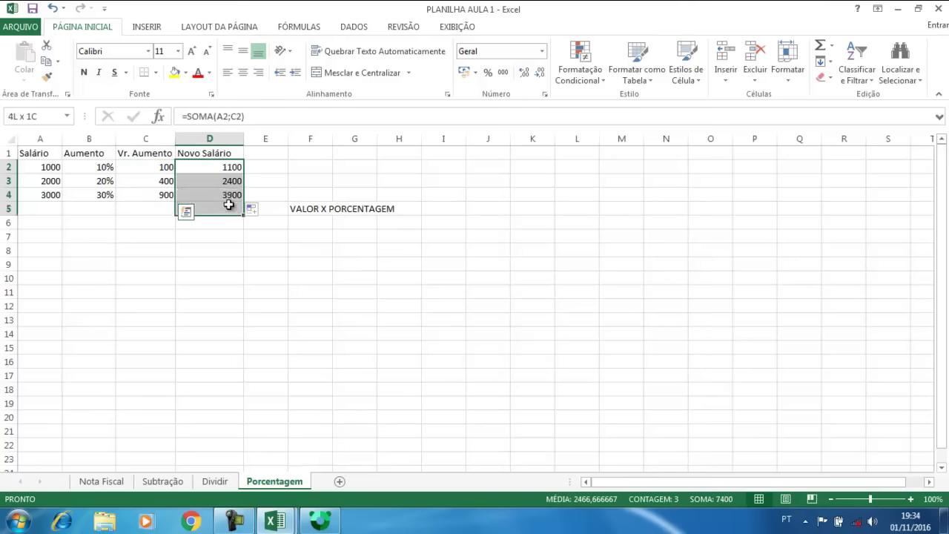
click(241, 248)
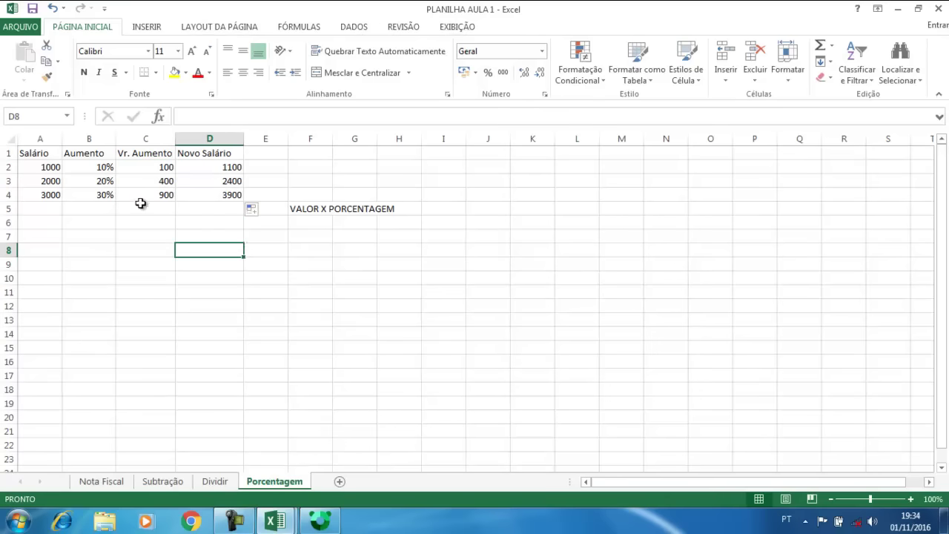
drag(45, 154, 84, 191)
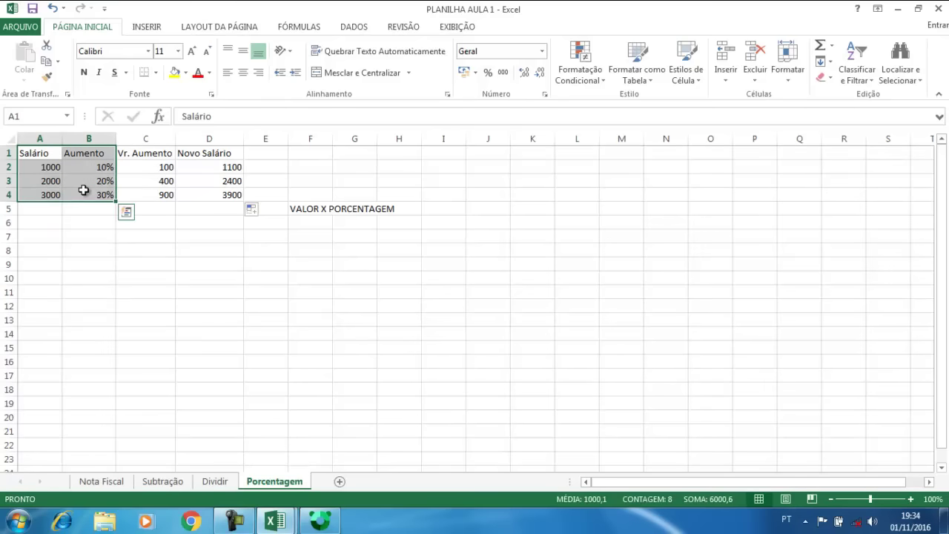
key(ctrl+c)
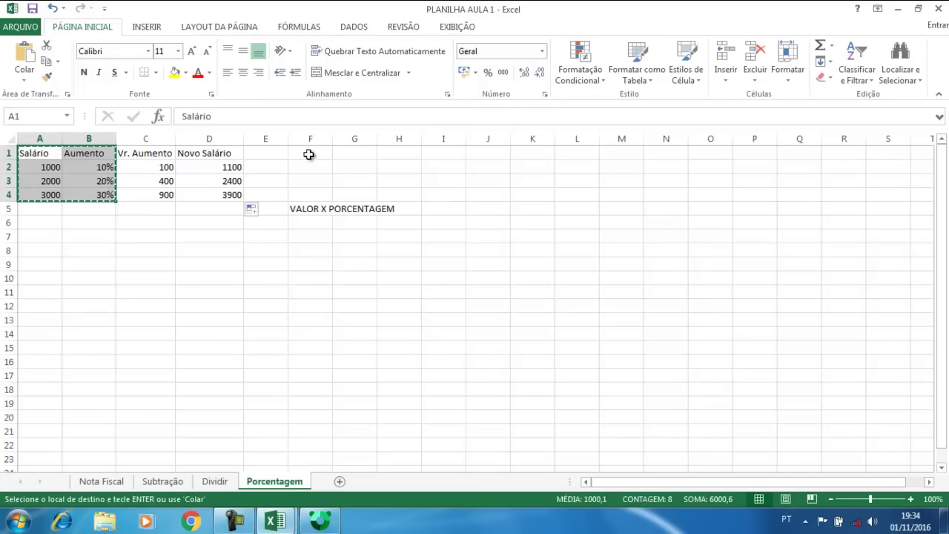
click(39, 247)
key(Return)
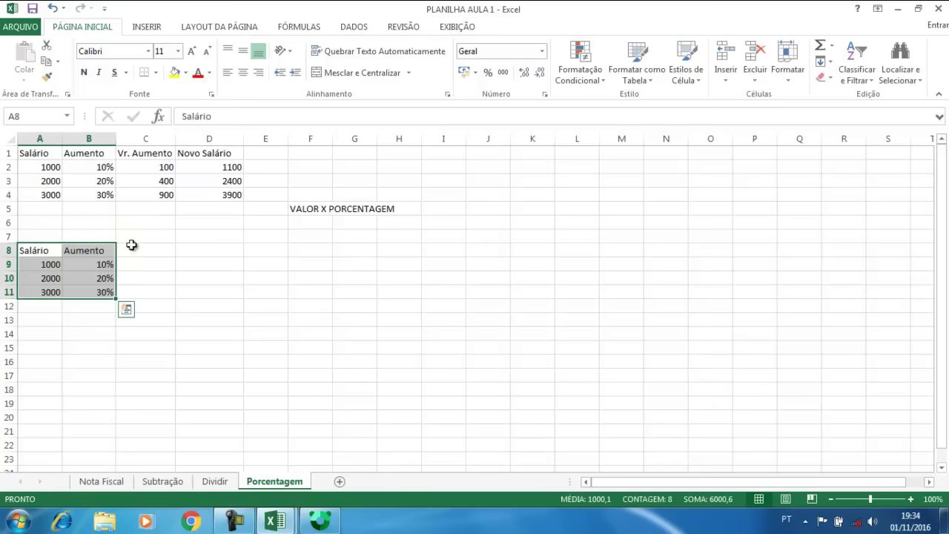
click(148, 248)
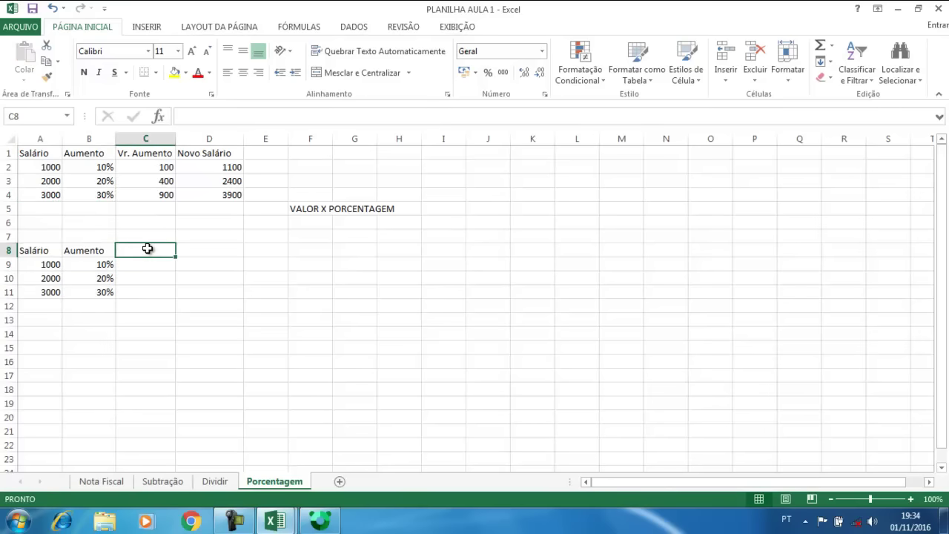
text(Novo Salário)
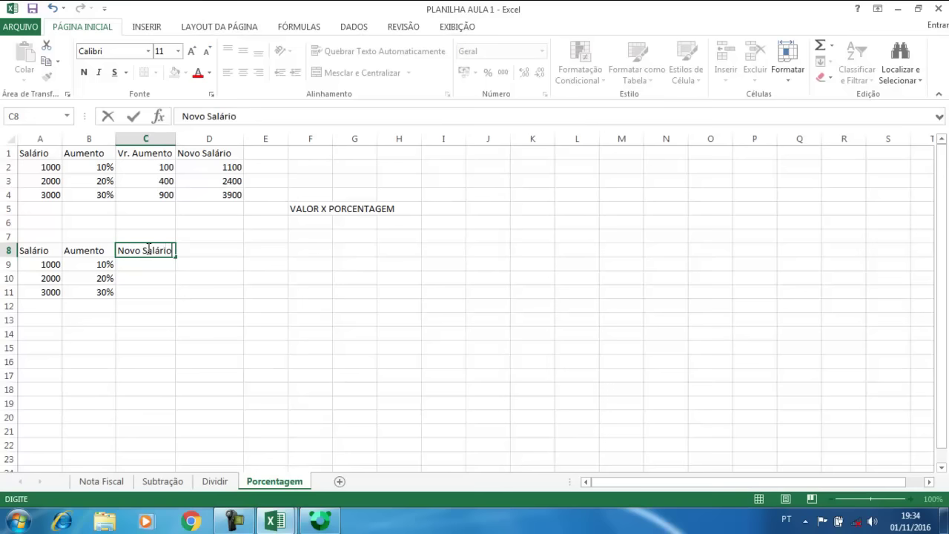
key(Return)
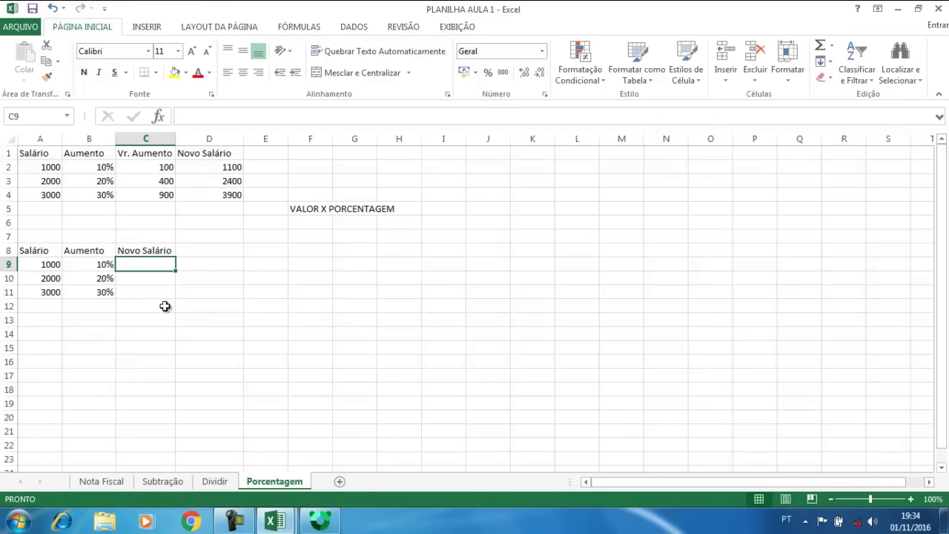
click(157, 170)
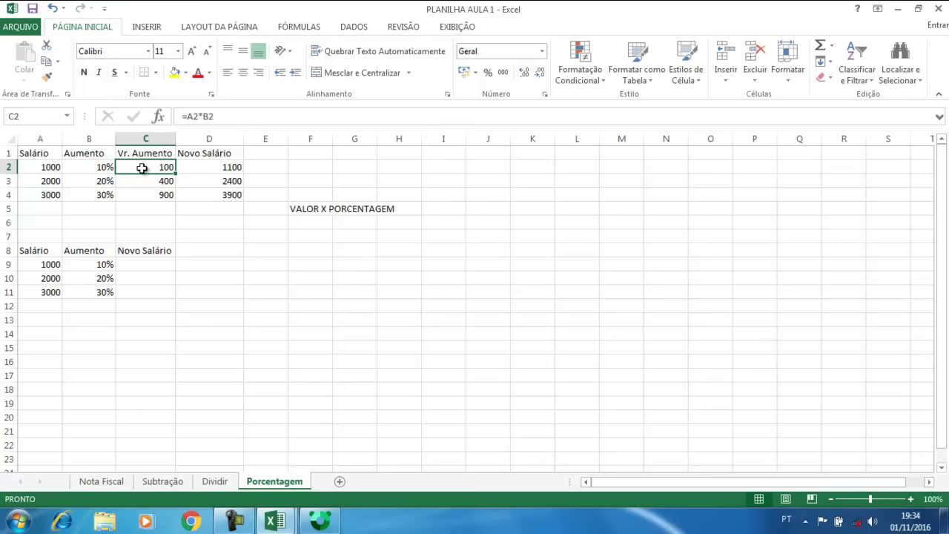
click(51, 169)
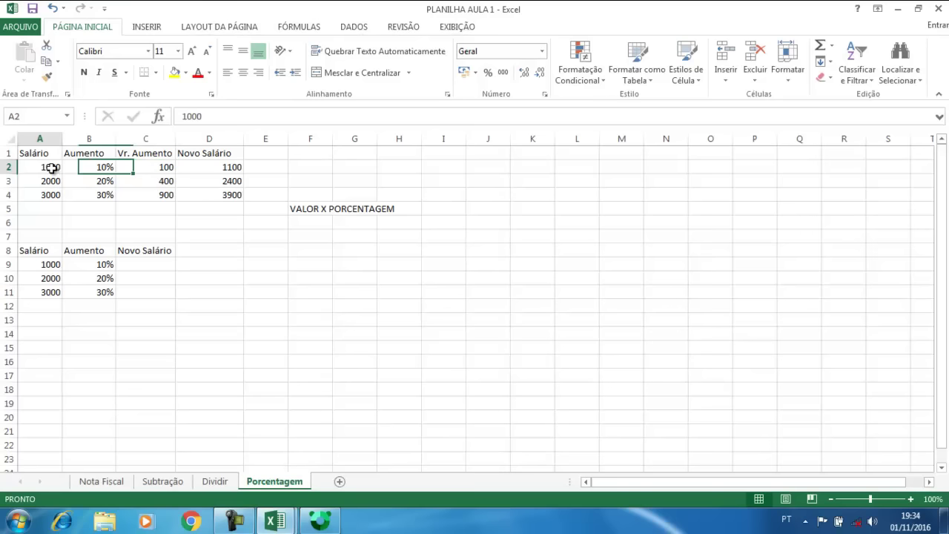
click(144, 167)
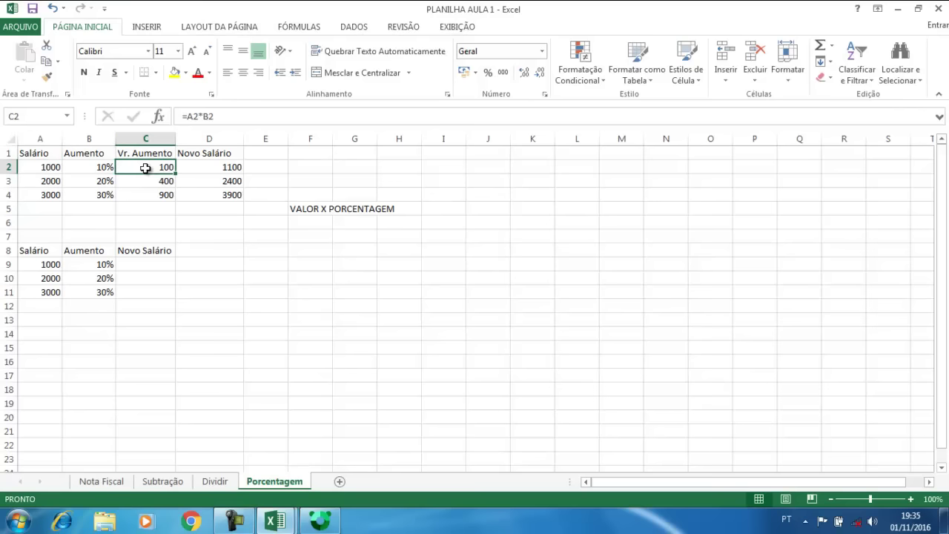
click(54, 169)
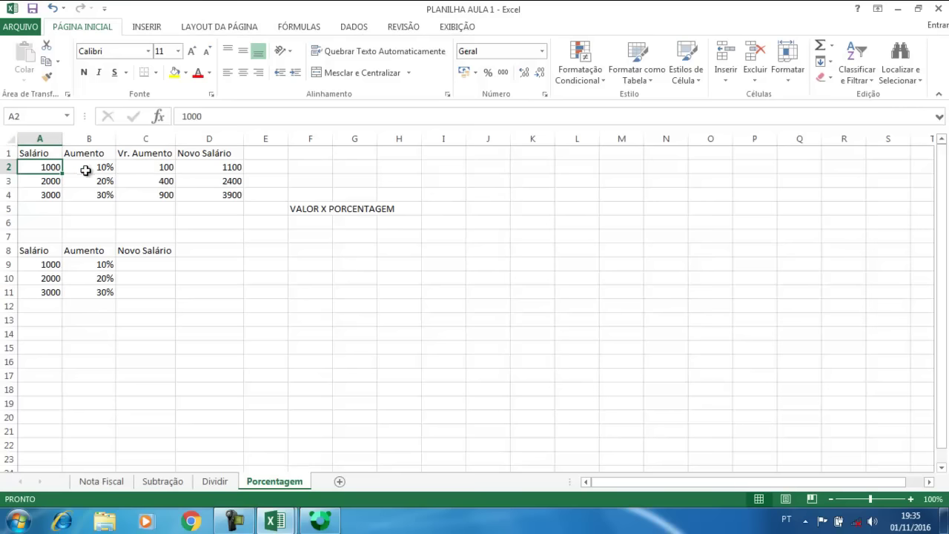
click(86, 170)
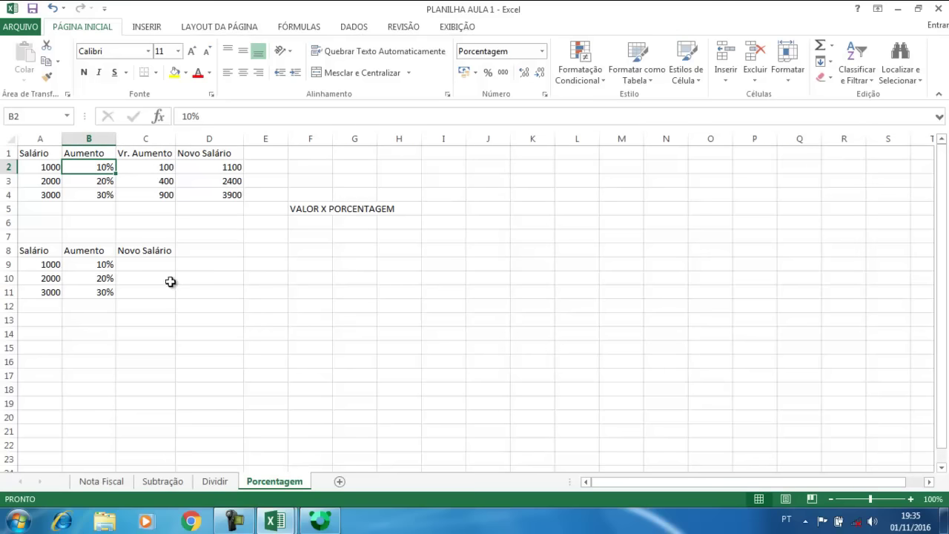
- Enter =A9*B9+A9 in C9, giving 1100, and fill it down to C11
click(146, 265)
text(=)
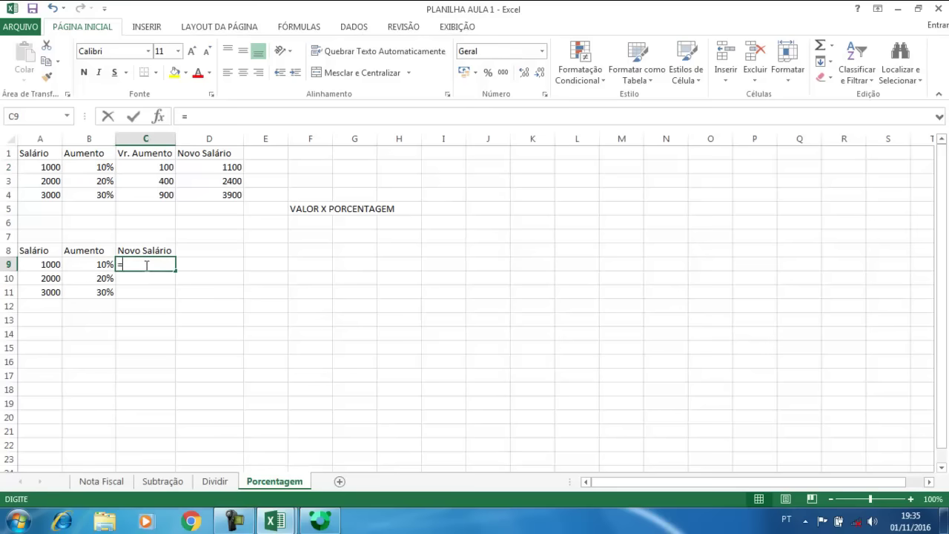
click(43, 265)
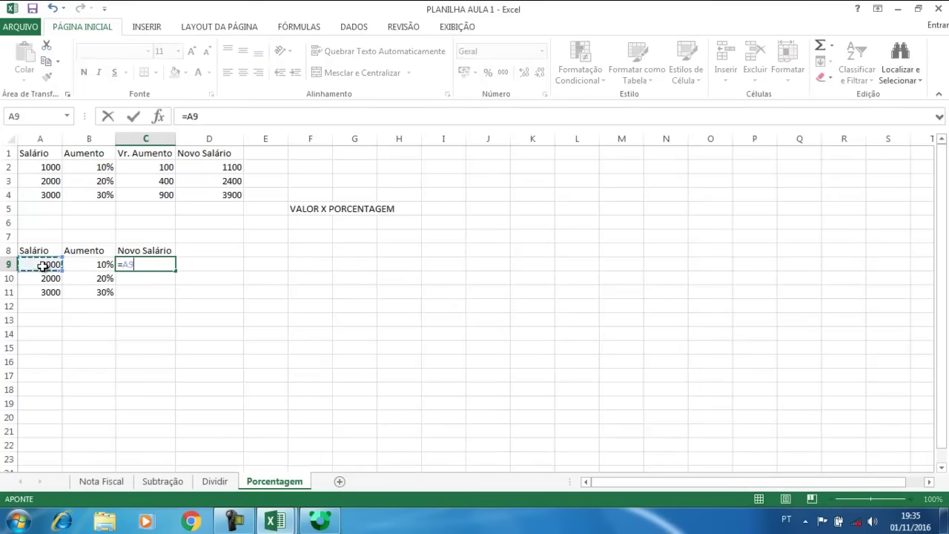
text(*)
click(96, 266)
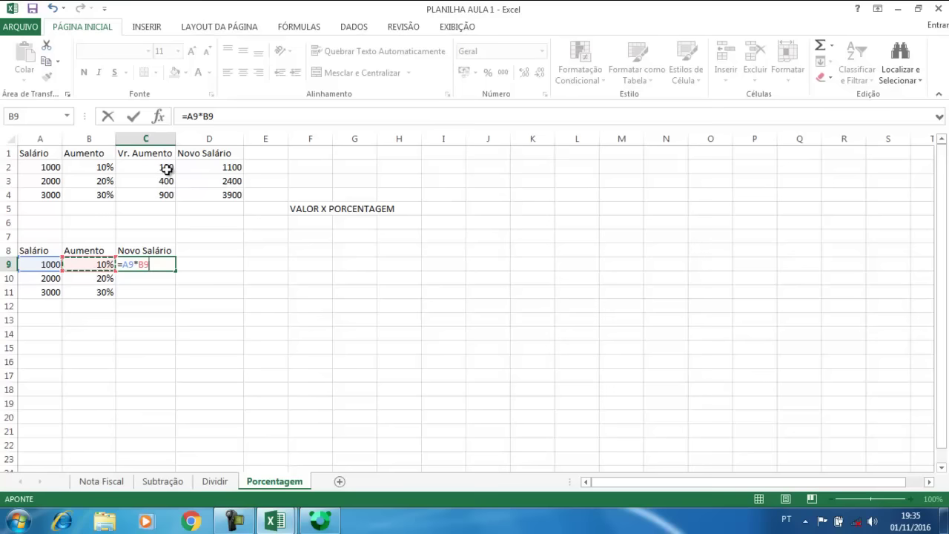
text(+)
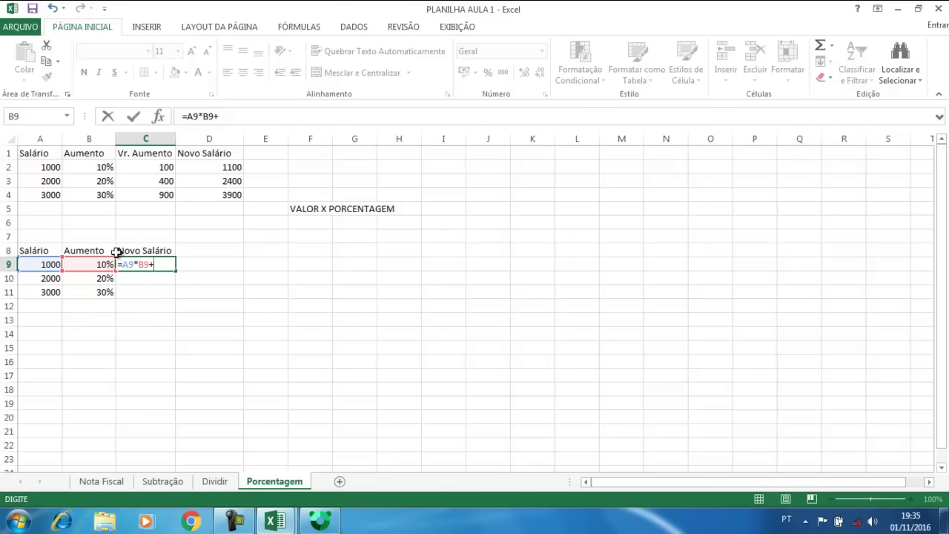
click(46, 263)
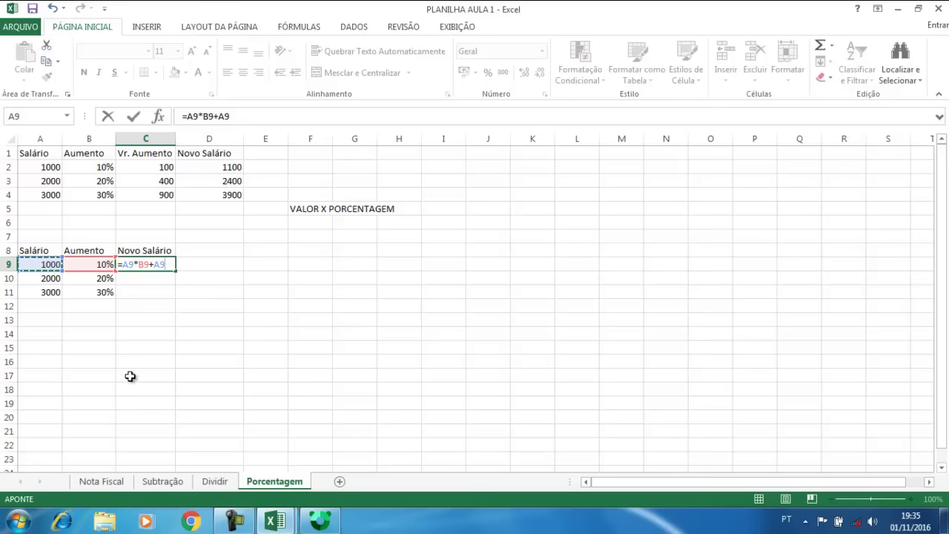
key(Return)
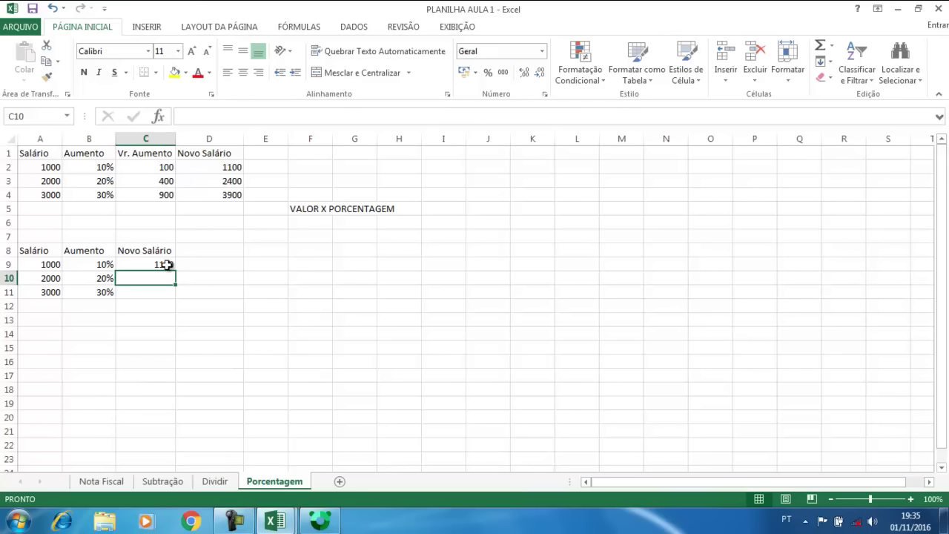
click(167, 264)
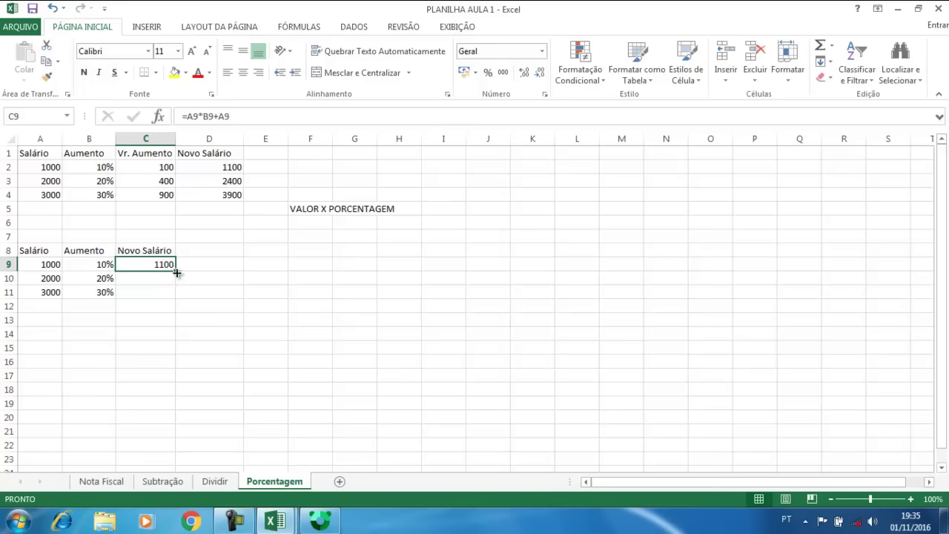
drag(175, 271, 177, 293)
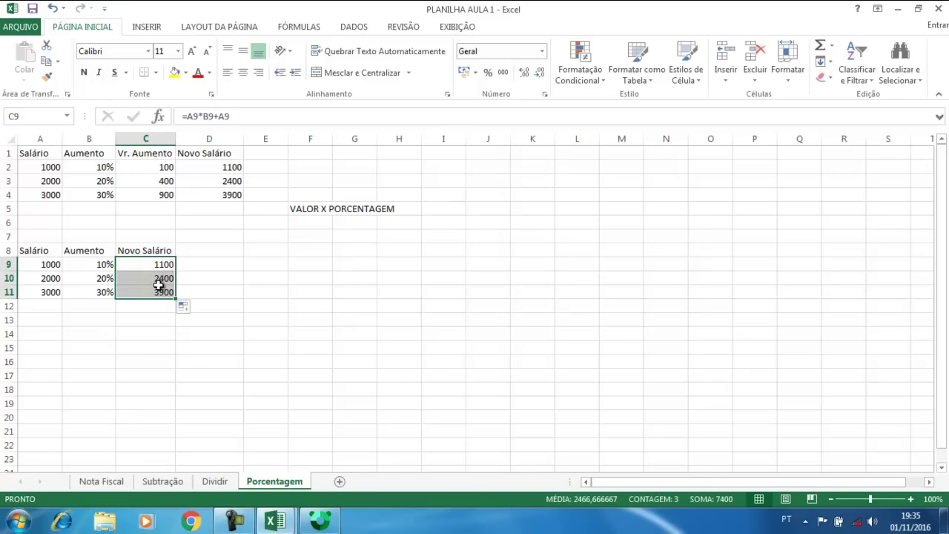
- Compare the formulas in C2, D2 and C9, then bring up the FÓRMULAS auditing tools
click(162, 171)
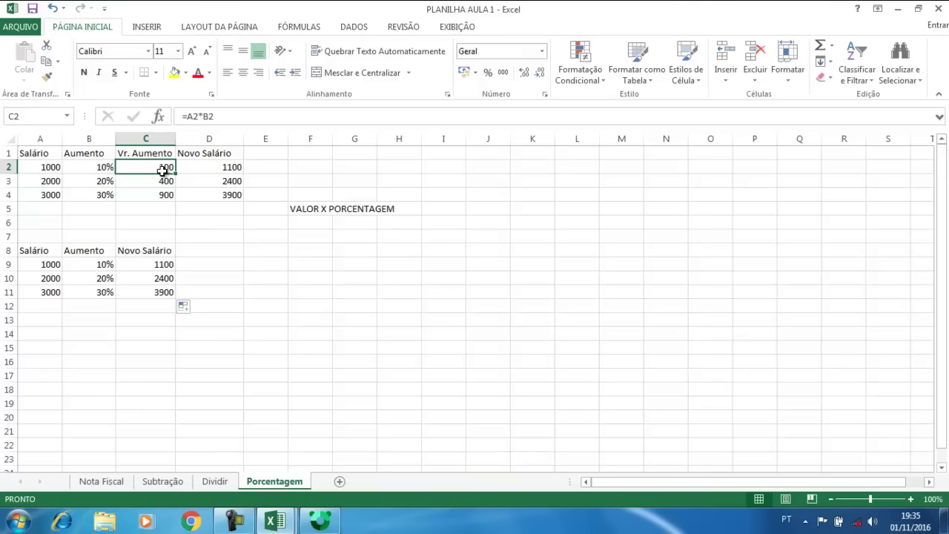
click(208, 170)
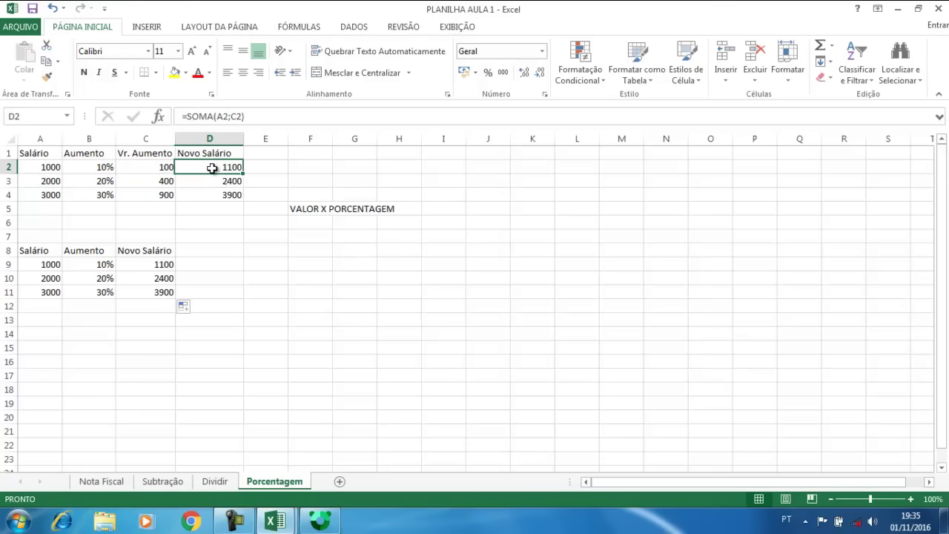
click(152, 264)
double_click(151, 264)
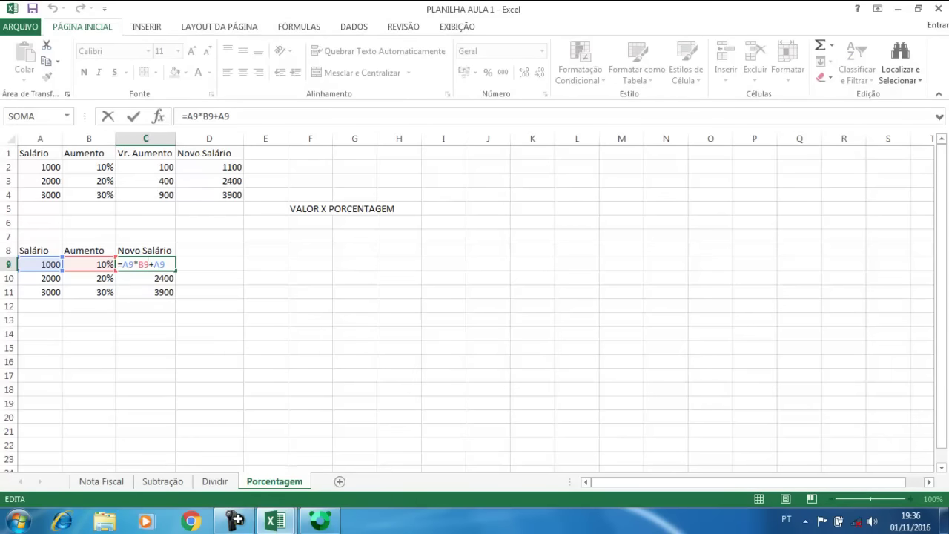
key(Return)
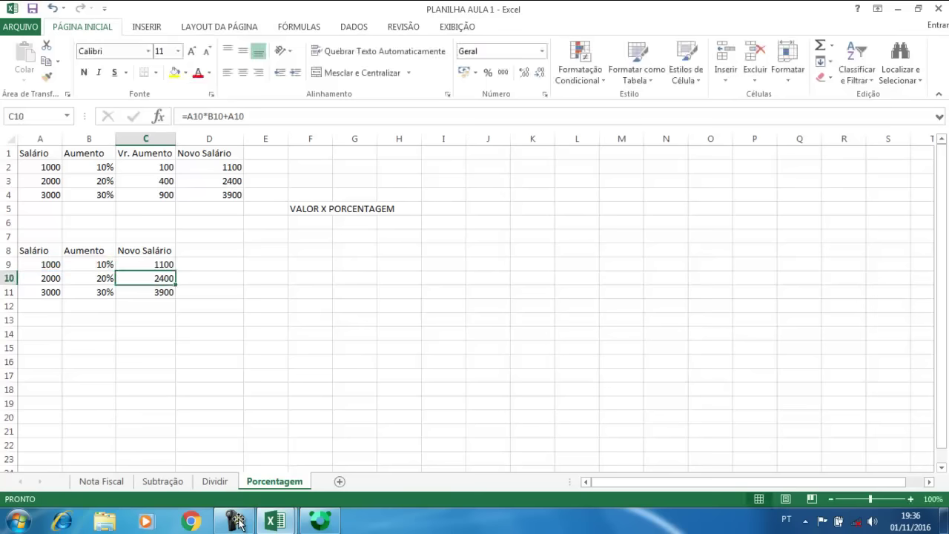
key(alt+u)
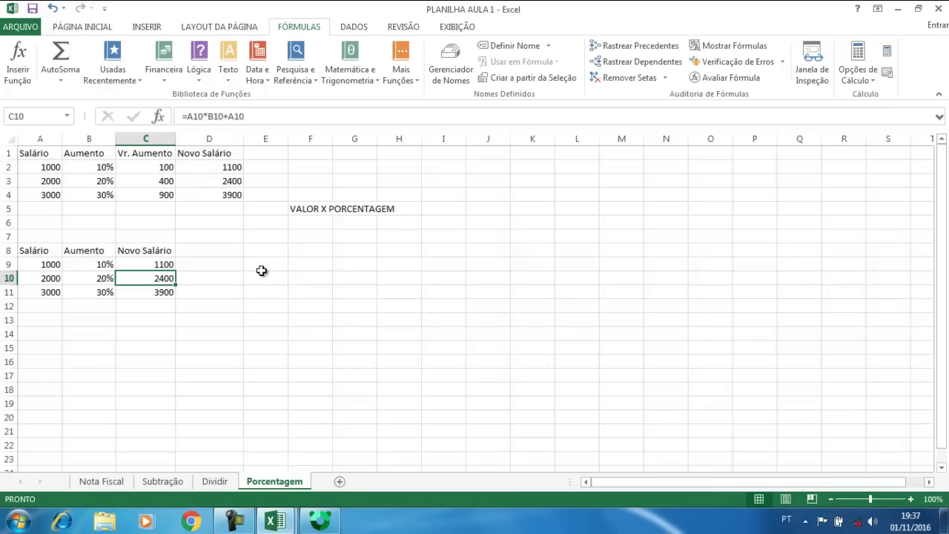
- Launch Avaliar Fórmula on C9's Novo Salário formula
click(155, 264)
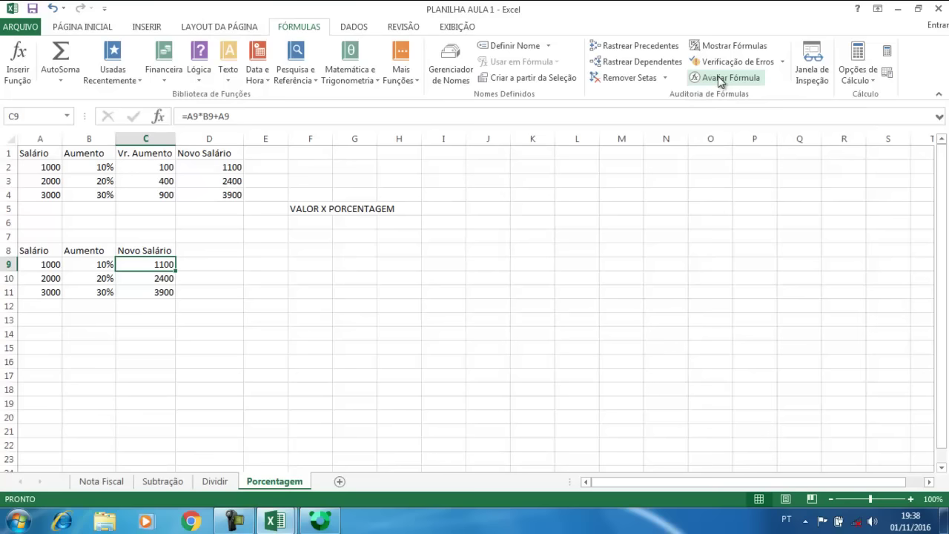
click(718, 75)
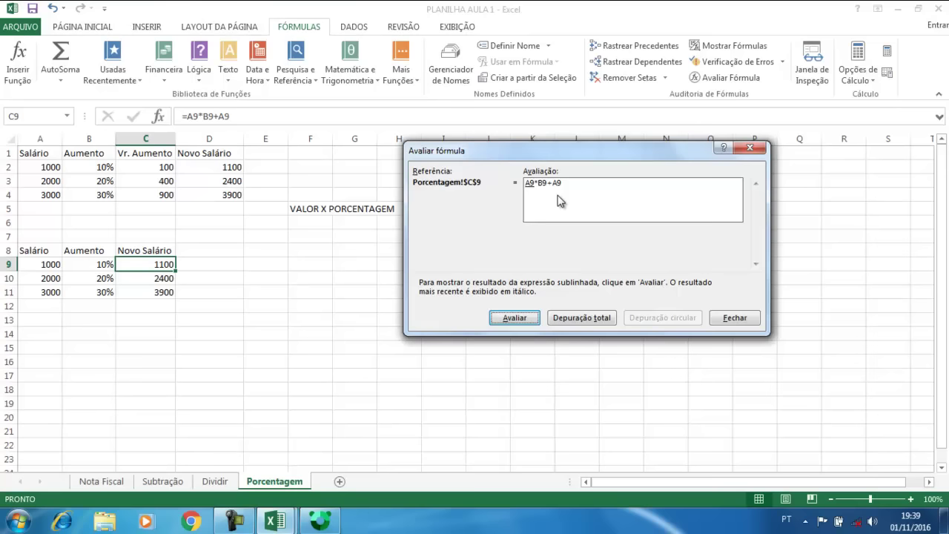
- Step A9*B9+A9 through 1000, 10% and 100 to the result 1100, then close
click(512, 319)
click(522, 324)
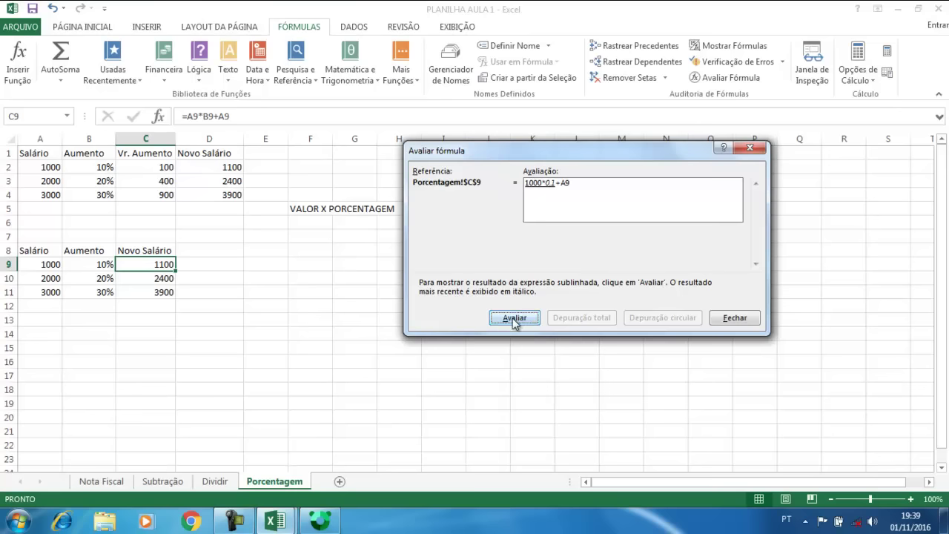
click(512, 319)
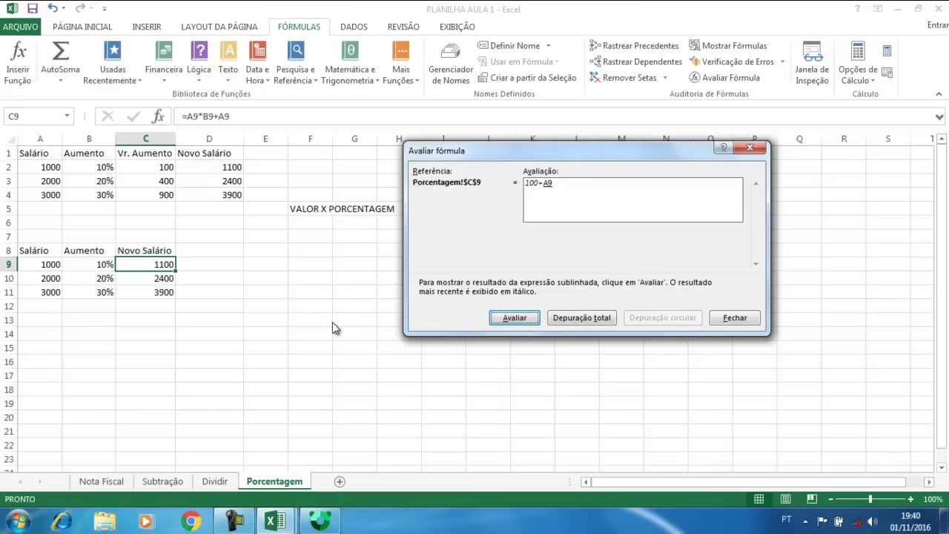
click(517, 320)
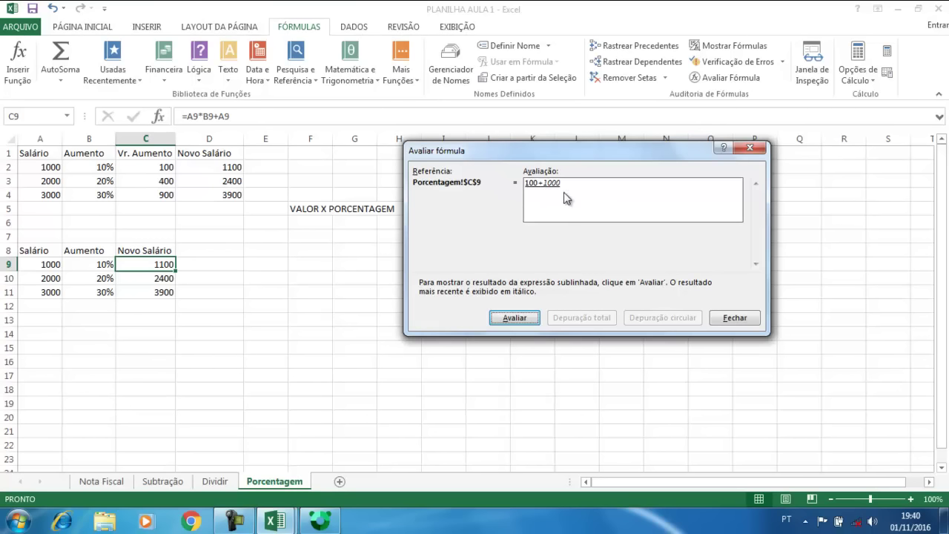
click(515, 318)
click(733, 319)
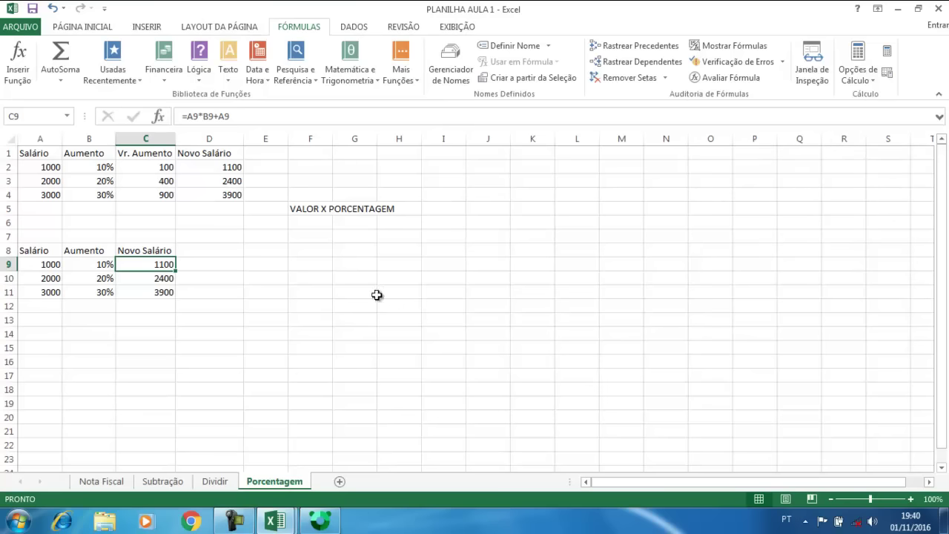
- Type the operator-precedence example formula =1+2*3 into empty cell J3
click(272, 276)
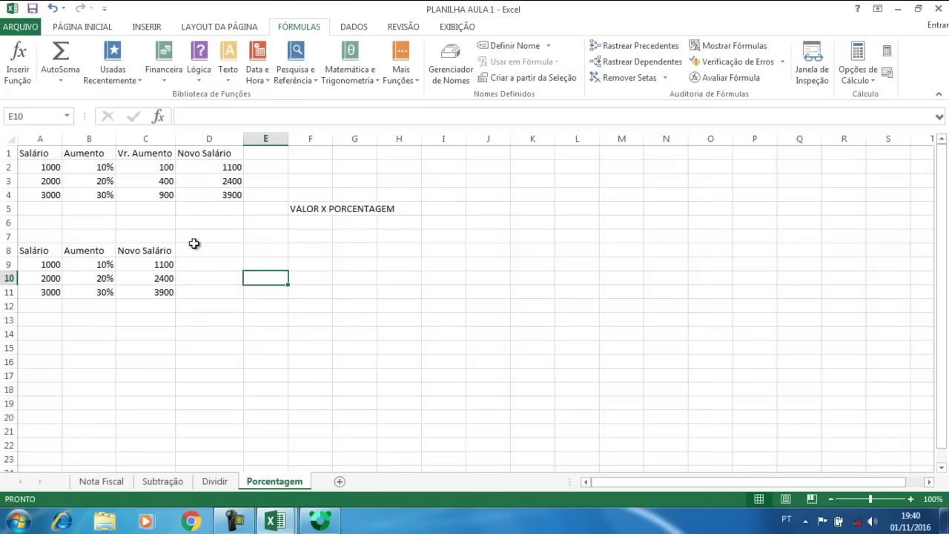
click(483, 180)
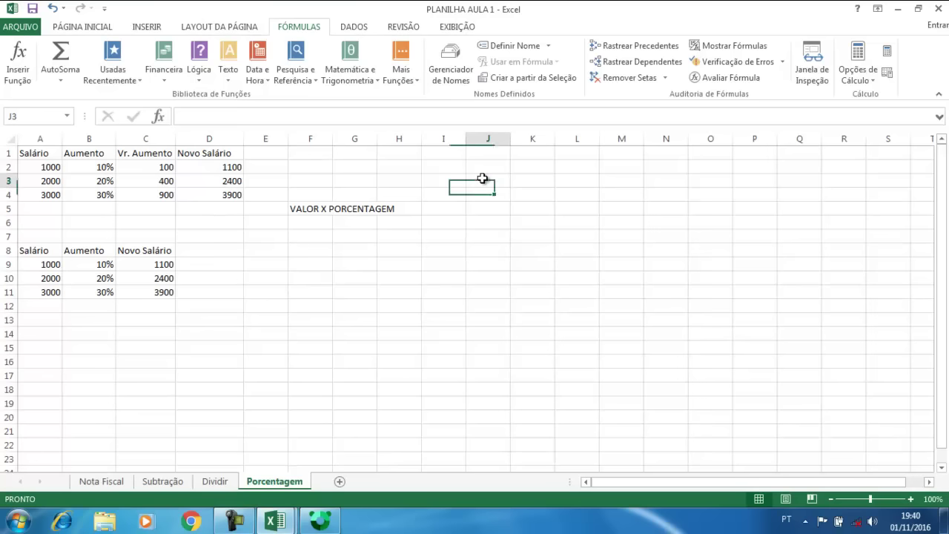
click(487, 219)
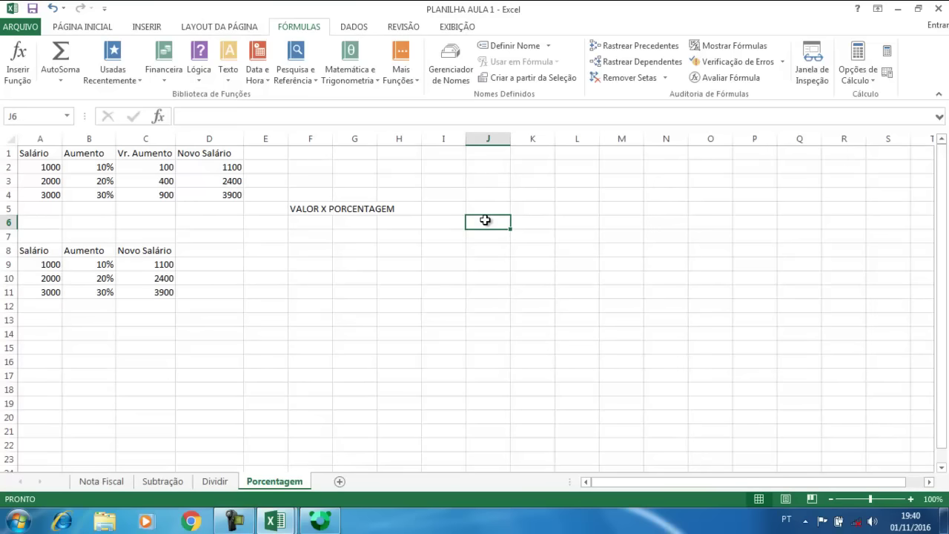
click(493, 181)
text(=)
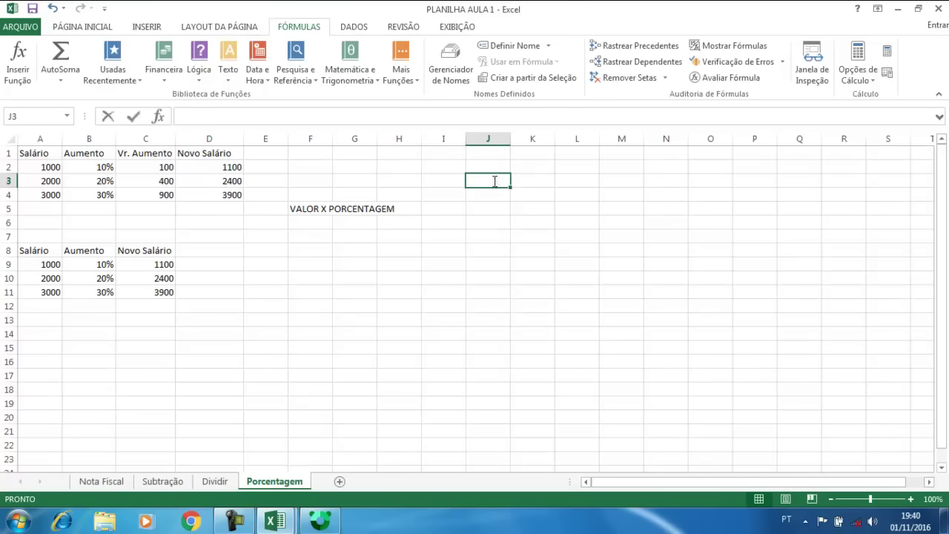
text(1+)
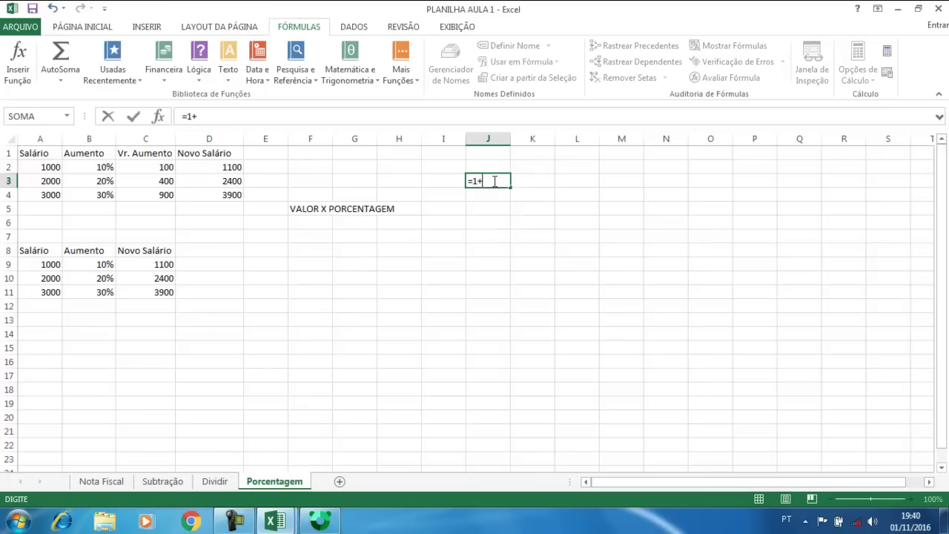
text(2*)
text(3)
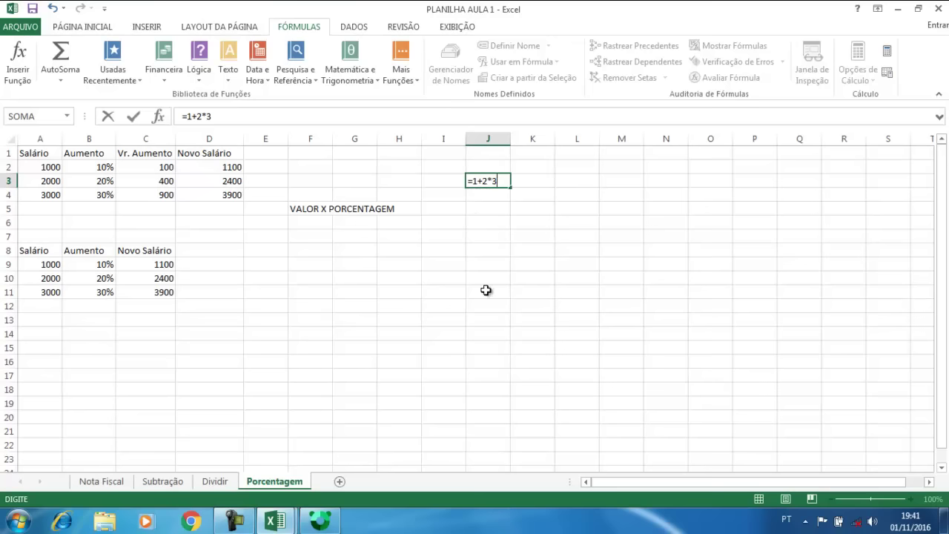
- Commit =1+2*3 in J3 so it displays 7, then reselect J3
key(Return)
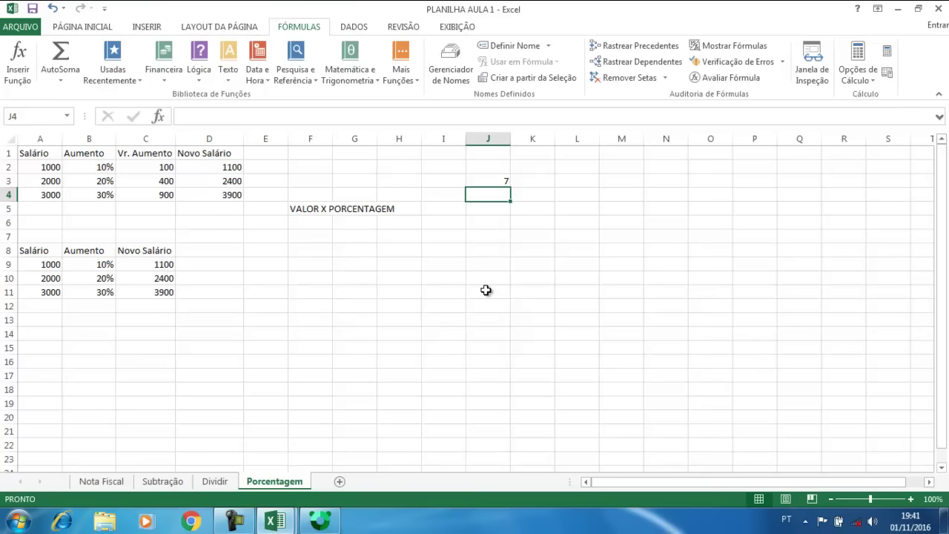
double_click(492, 179)
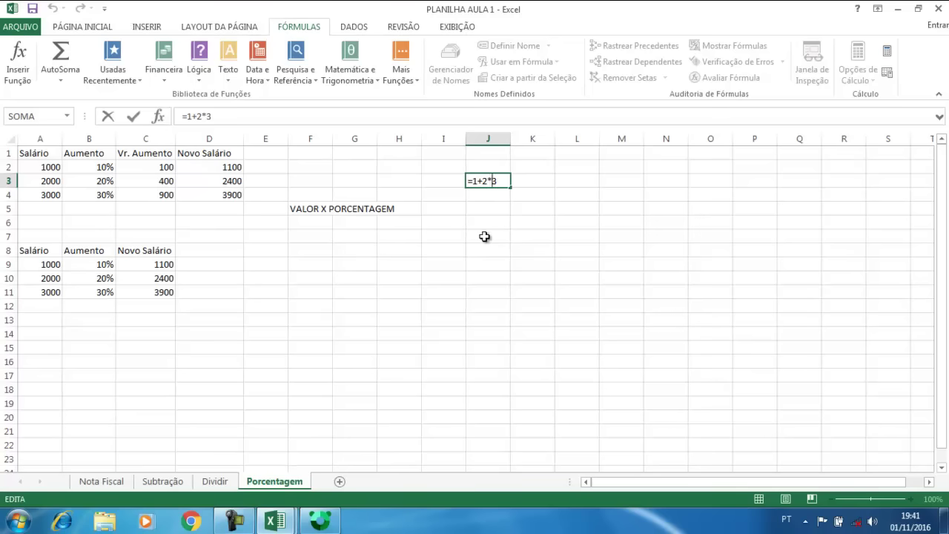
key(Return)
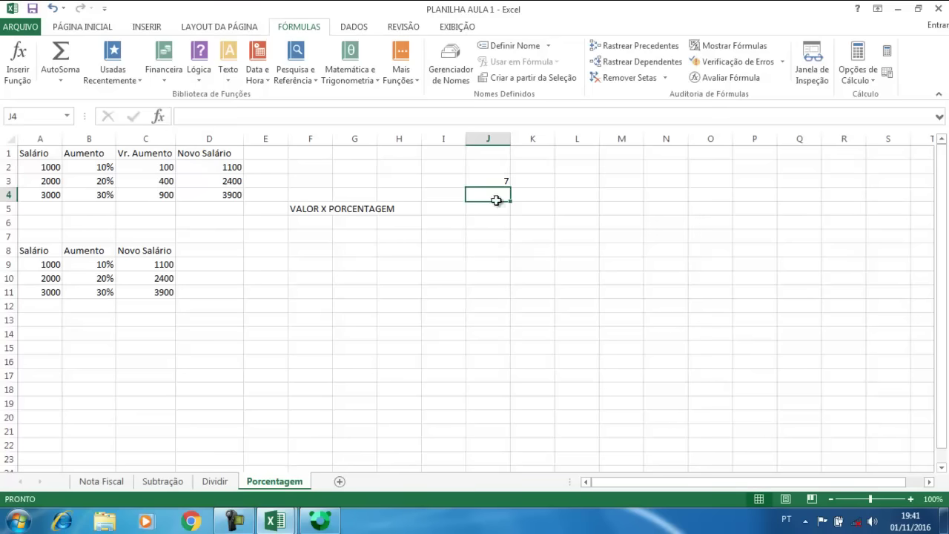
click(489, 183)
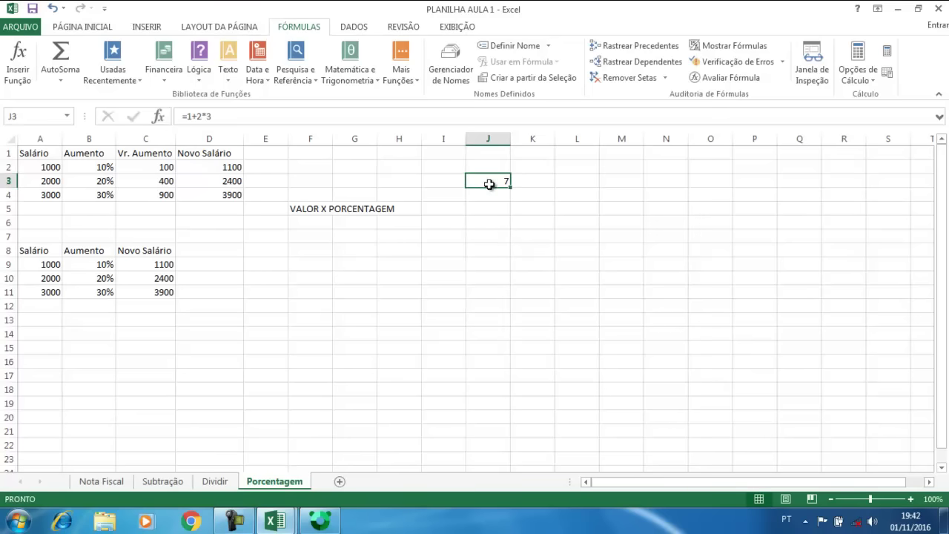
- Evaluate J3's formula step by step: 2*3 becomes 6, then 1+6 gives 7
click(715, 78)
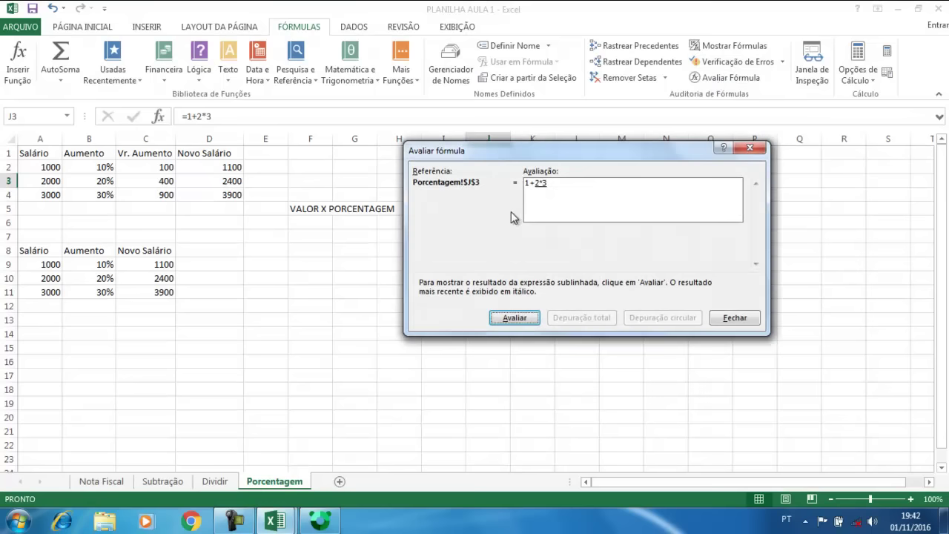
drag(533, 150, 517, 231)
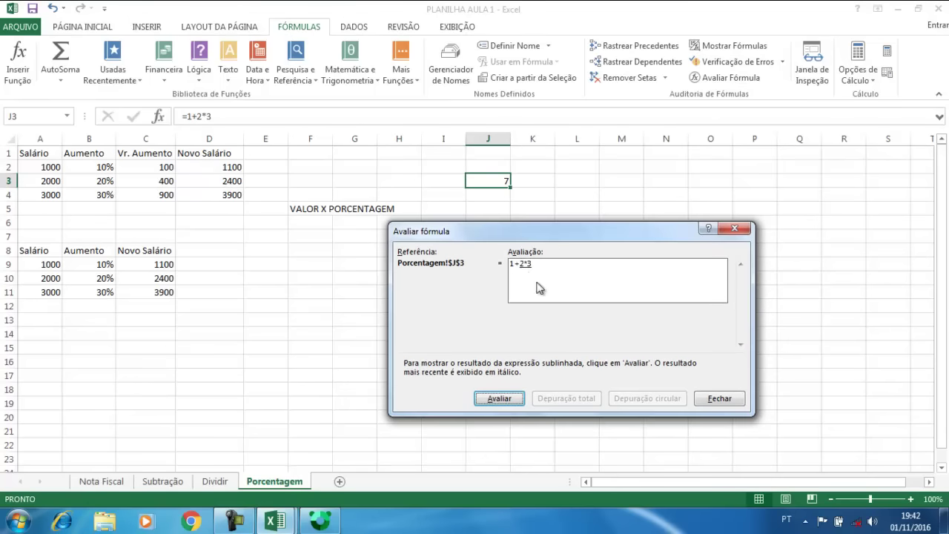
click(504, 405)
click(507, 401)
click(727, 399)
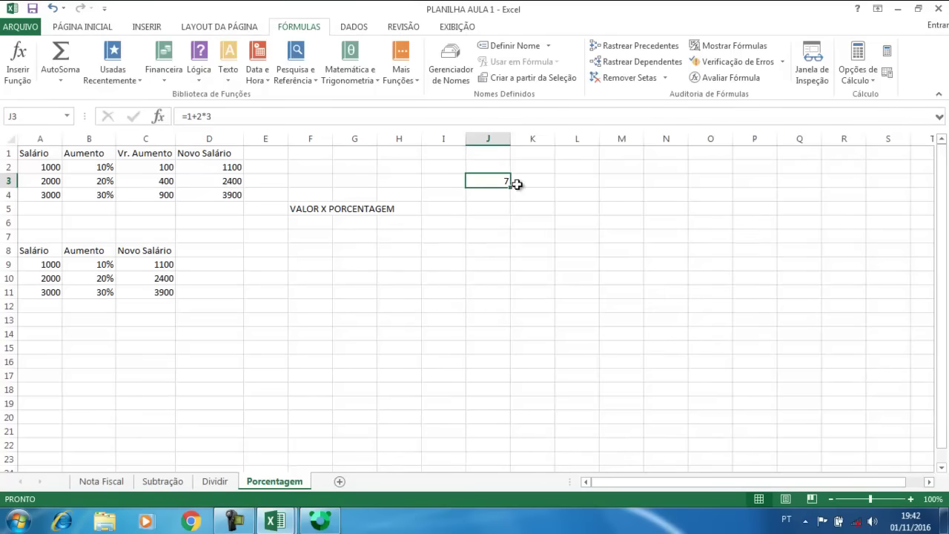
double_click(497, 182)
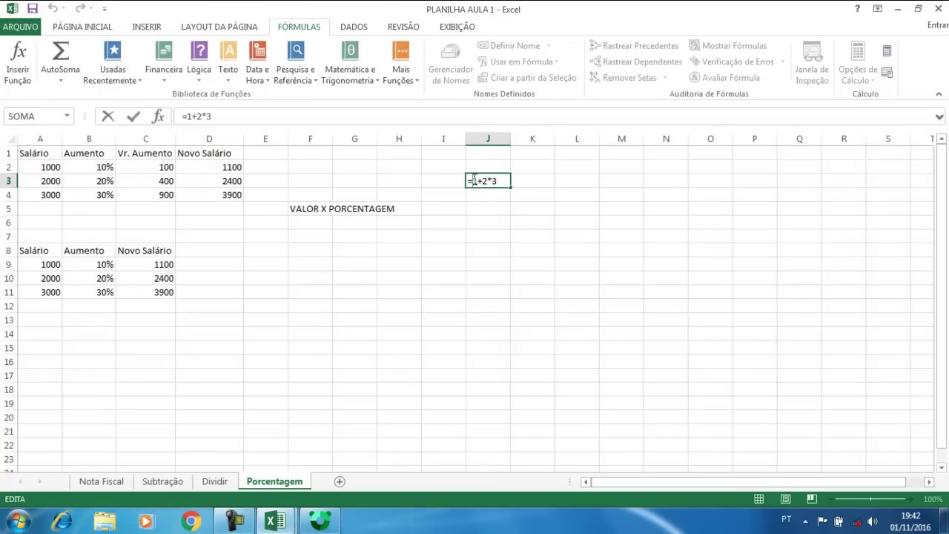
- Add parentheses around 1+2 so J3 holds =(1+2)*3 and shows 9
click(474, 180)
text(()
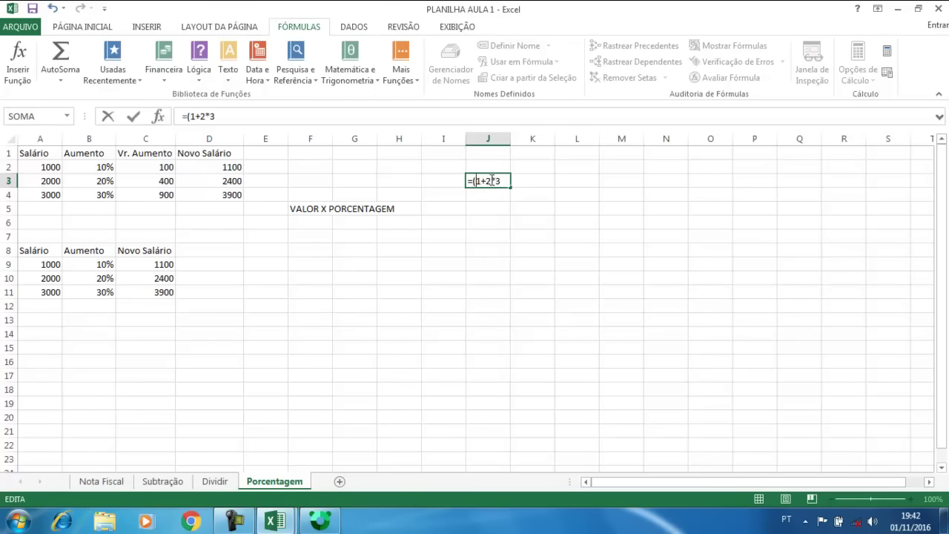
click(492, 180)
text())
key(Return)
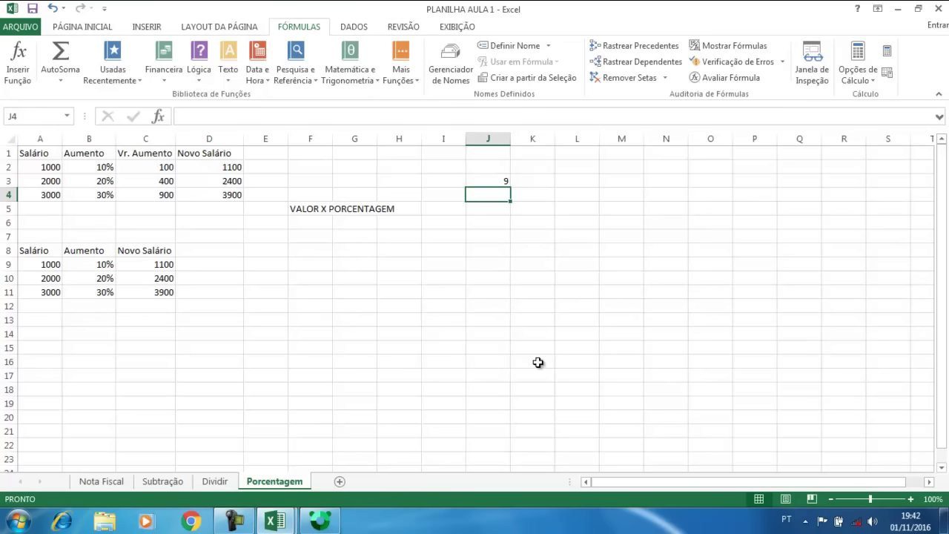
click(491, 181)
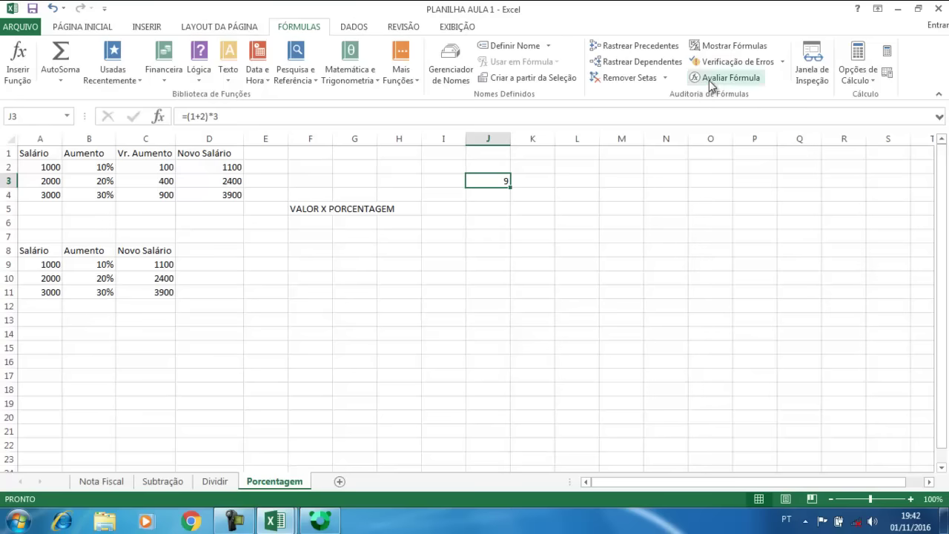
- Evaluate =(1+2)*3 step by step: 1+2 becomes 3, then 3*3 gives 9
click(709, 79)
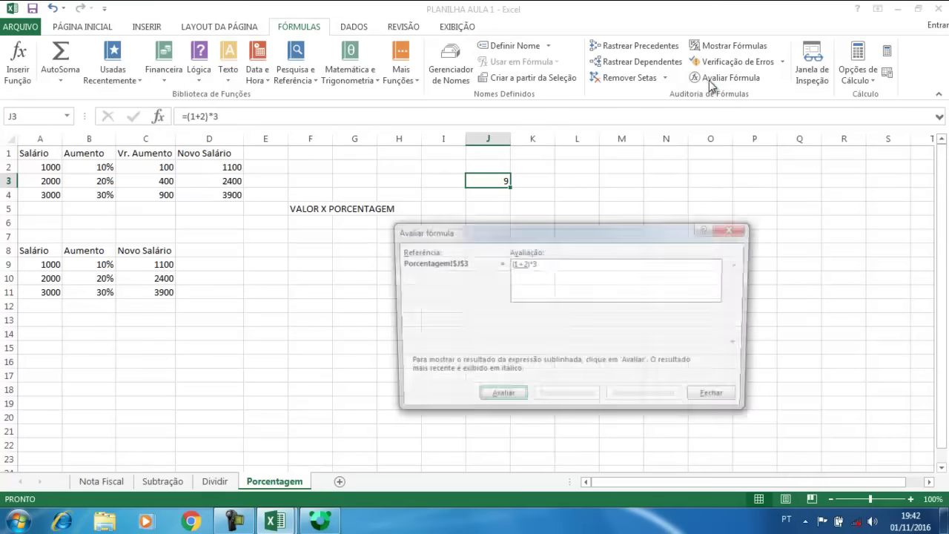
click(504, 404)
click(505, 404)
click(509, 401)
click(738, 233)
- Delete the demo formula from J3, leaving it empty
click(505, 278)
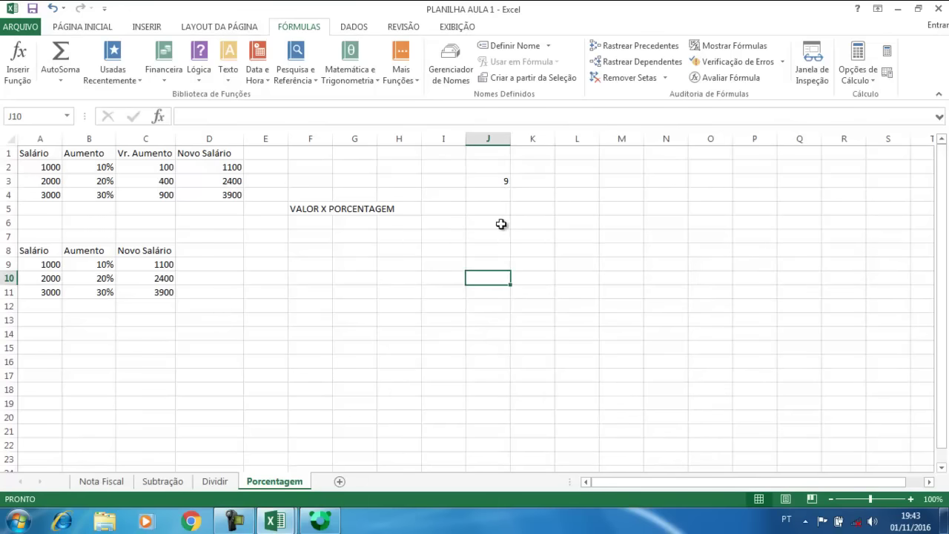
click(491, 179)
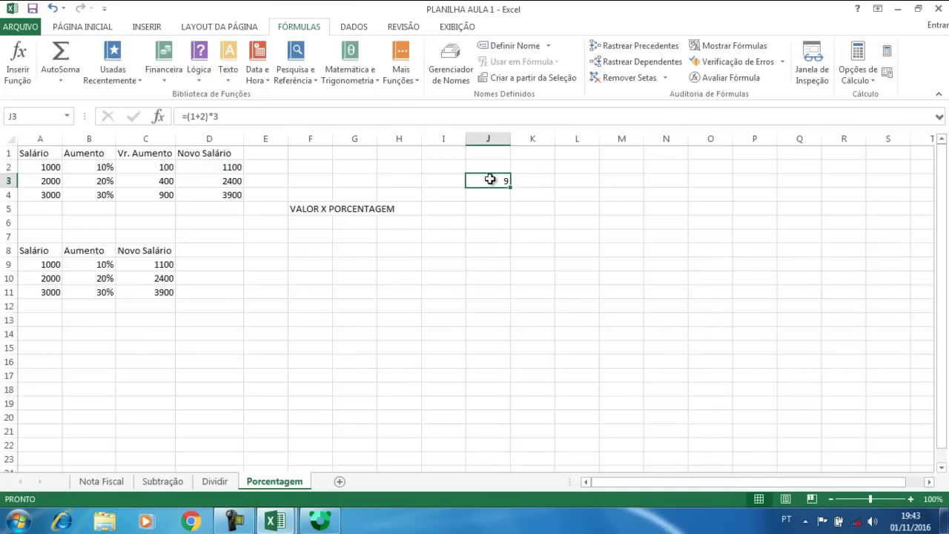
key(Delete)
click(301, 254)
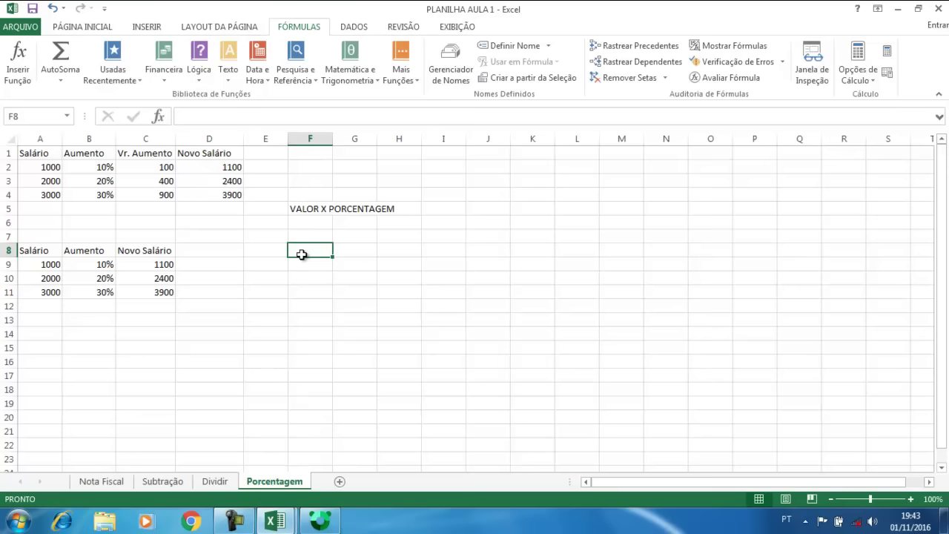
- On the Dividir sheet, delete the 200 in B2 so C2's =A2/B2 shows #DIV/0!
click(215, 482)
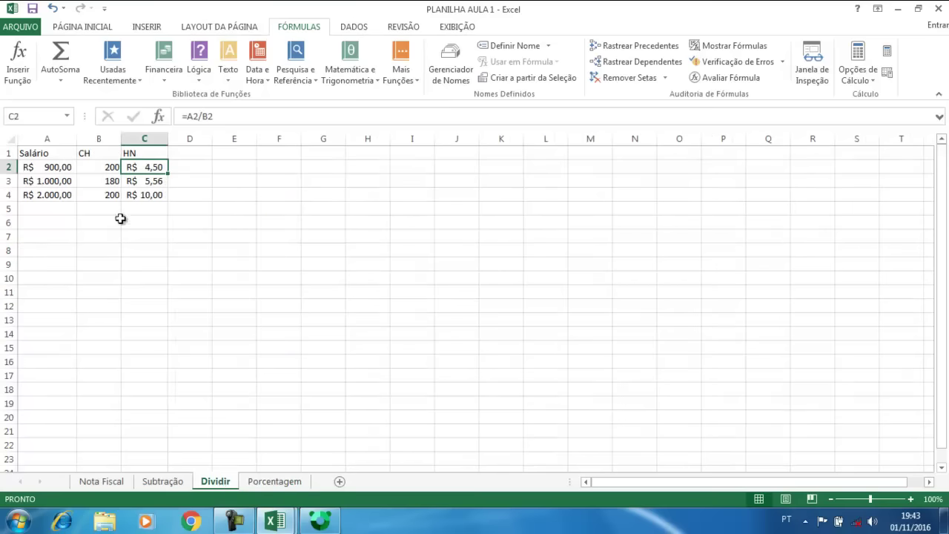
click(101, 166)
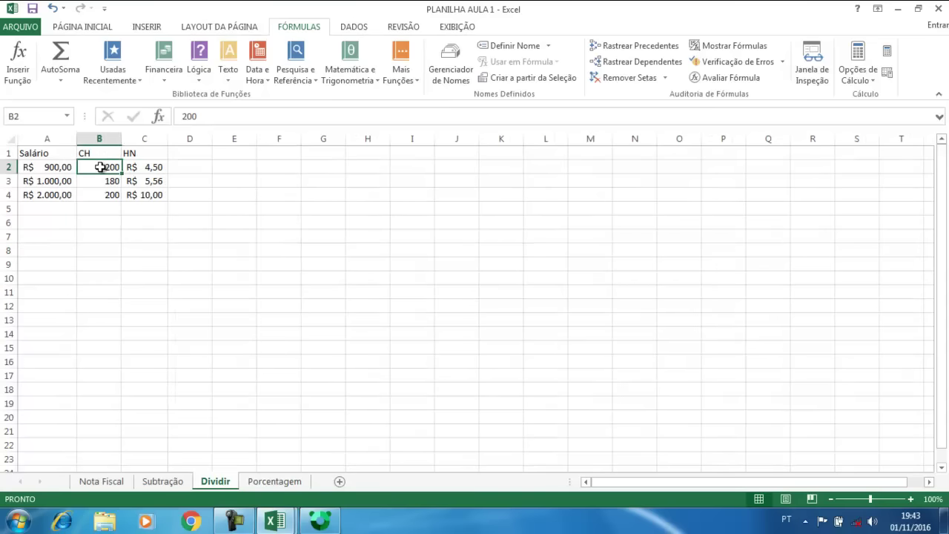
click(133, 169)
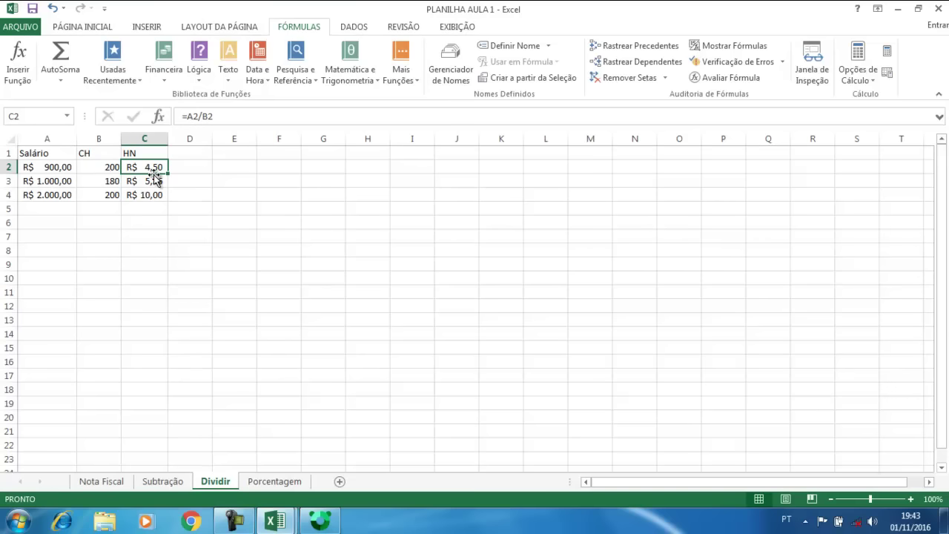
click(107, 167)
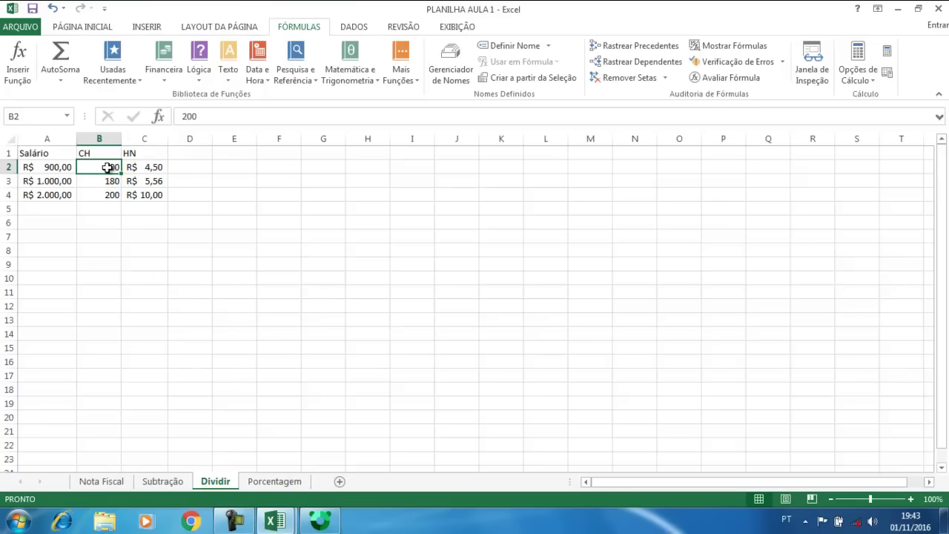
key(Delete)
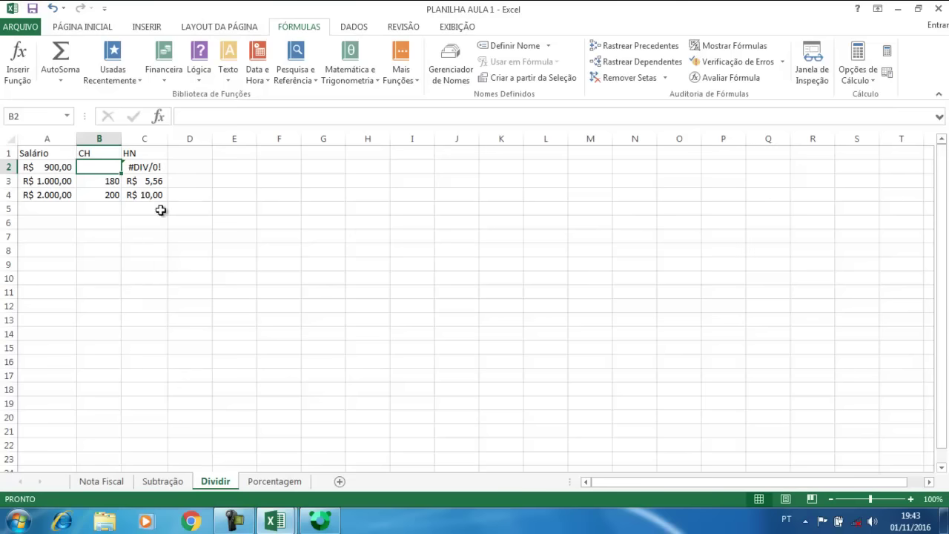
click(151, 170)
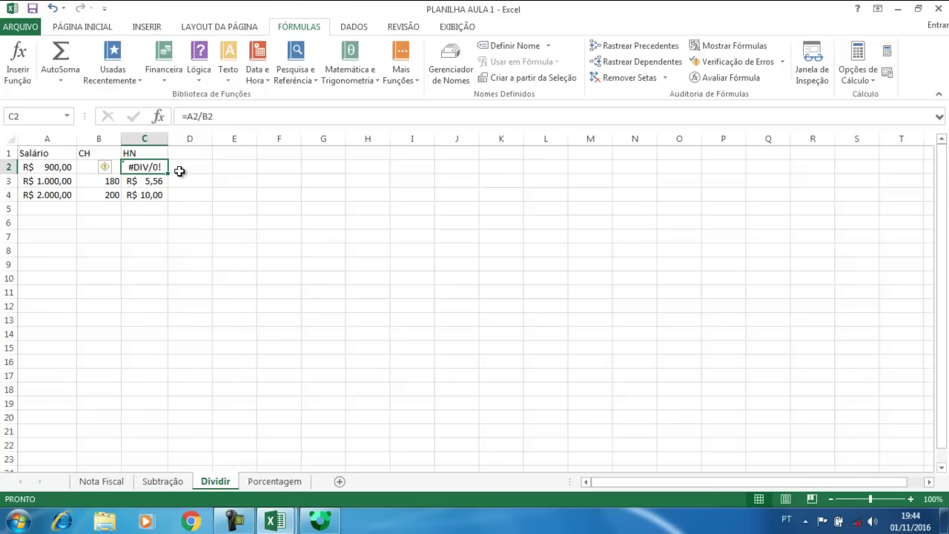
click(49, 167)
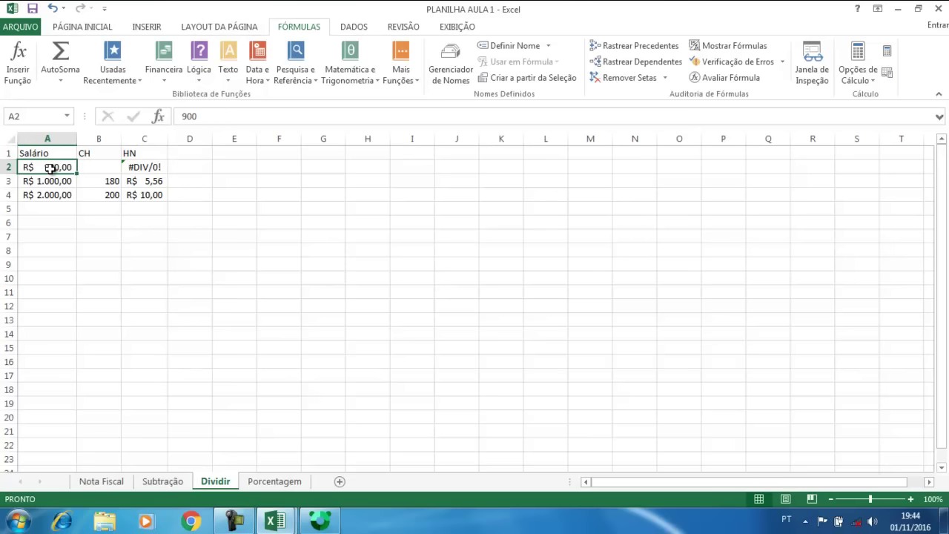
click(93, 165)
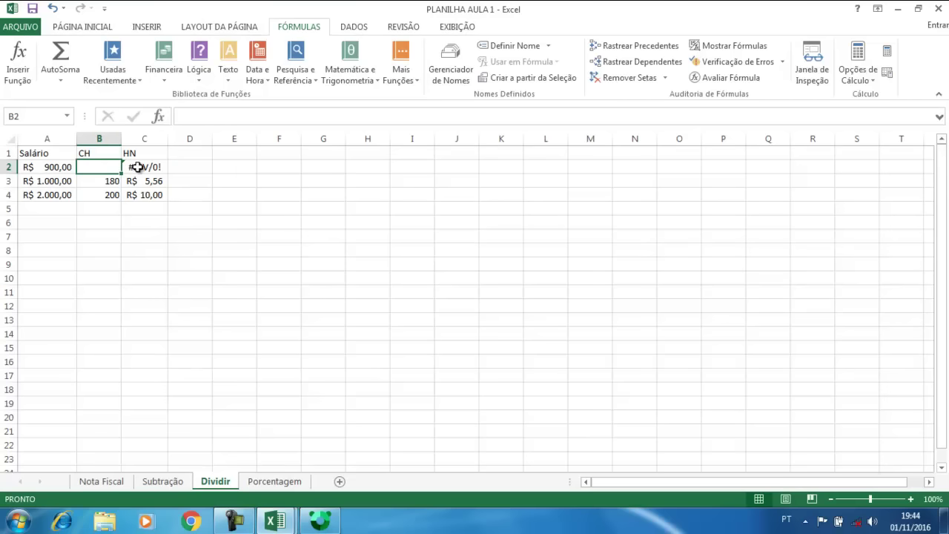
click(138, 168)
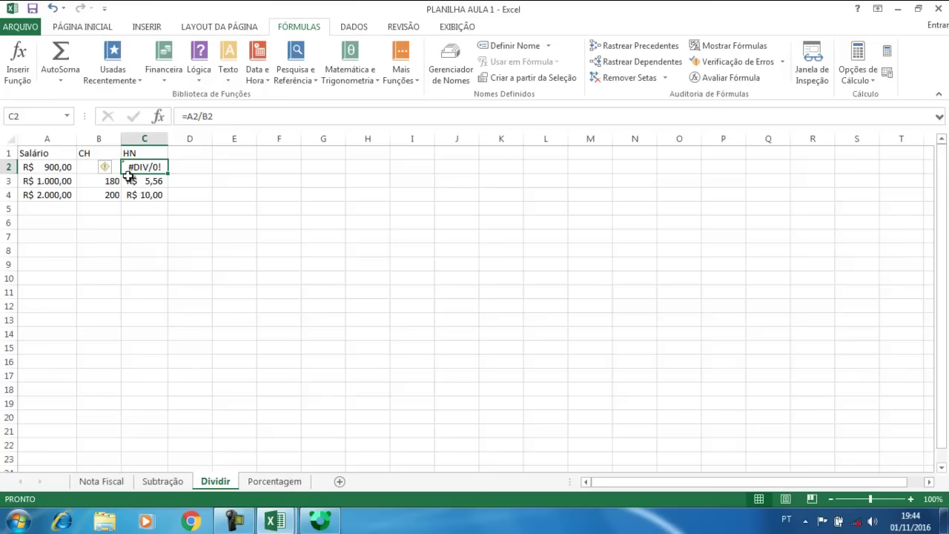
- Enter 2 as the CH in B2 and autofit column C to show R$ 450,00
drag(197, 180, 161, 240)
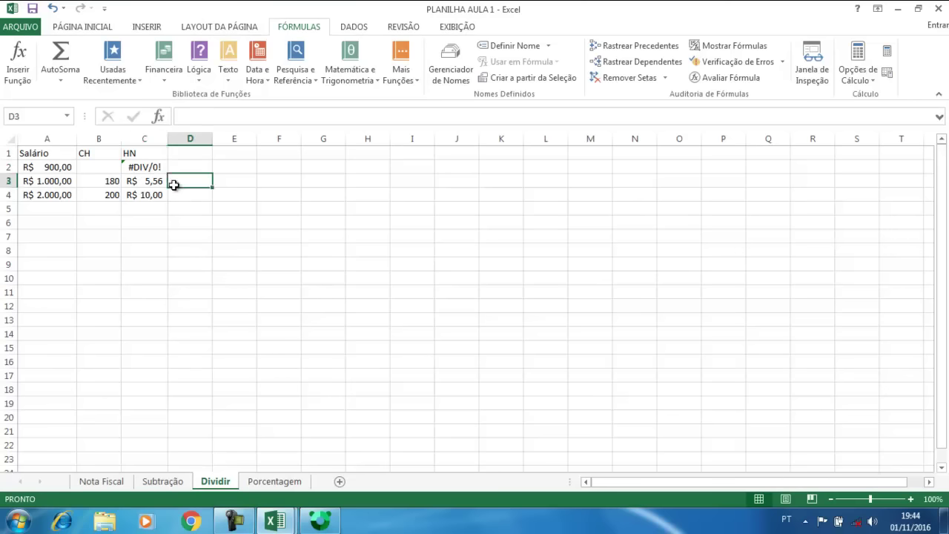
click(185, 276)
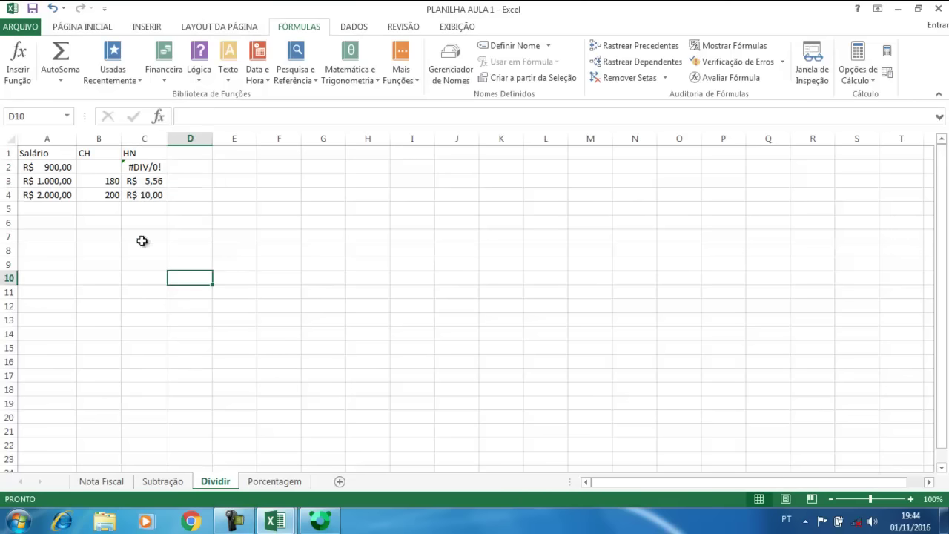
click(100, 168)
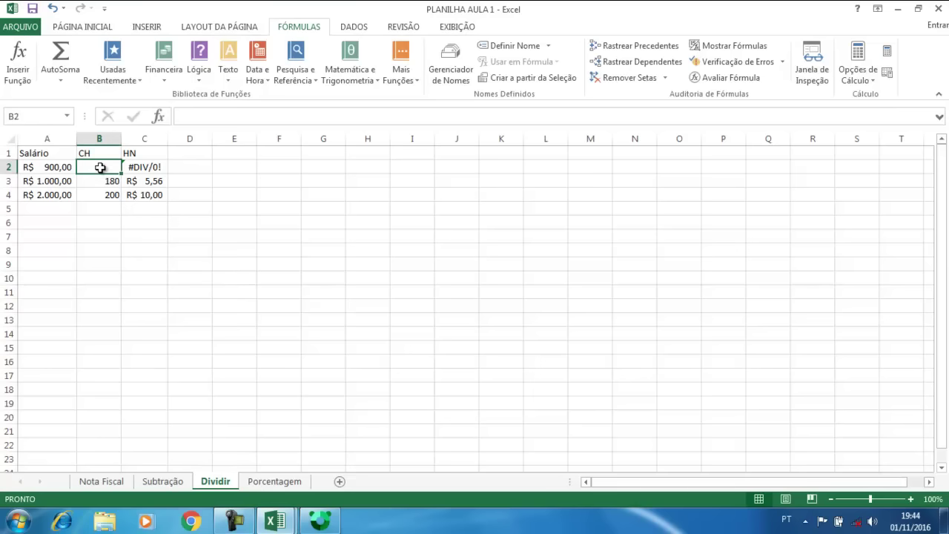
text(2)
key(Return)
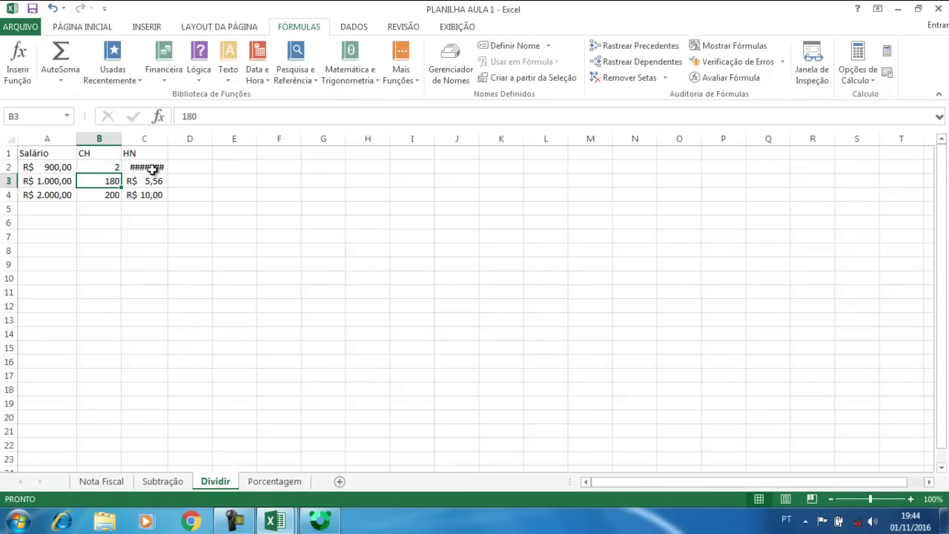
drag(168, 135, 168, 135)
double_click(168, 135)
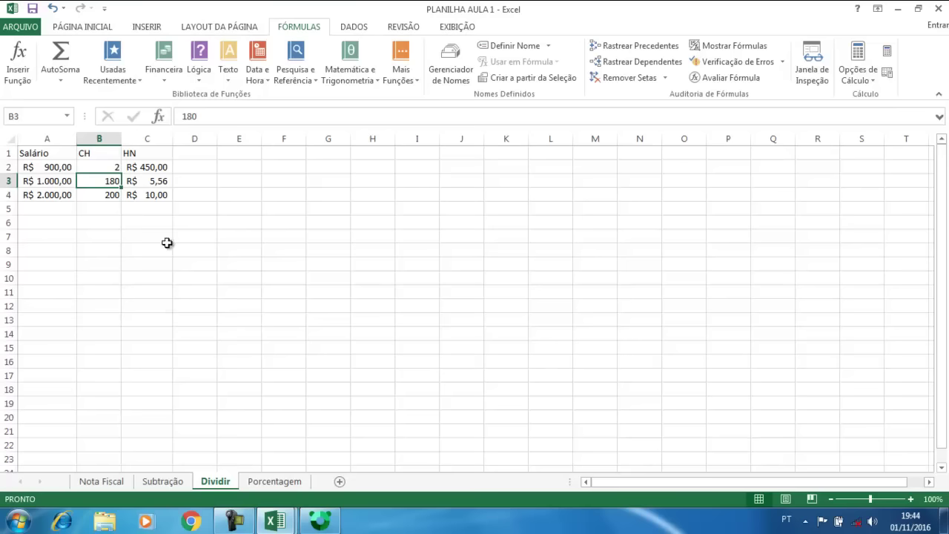
- Enter 5 in E5 and 0 in F5
click(245, 206)
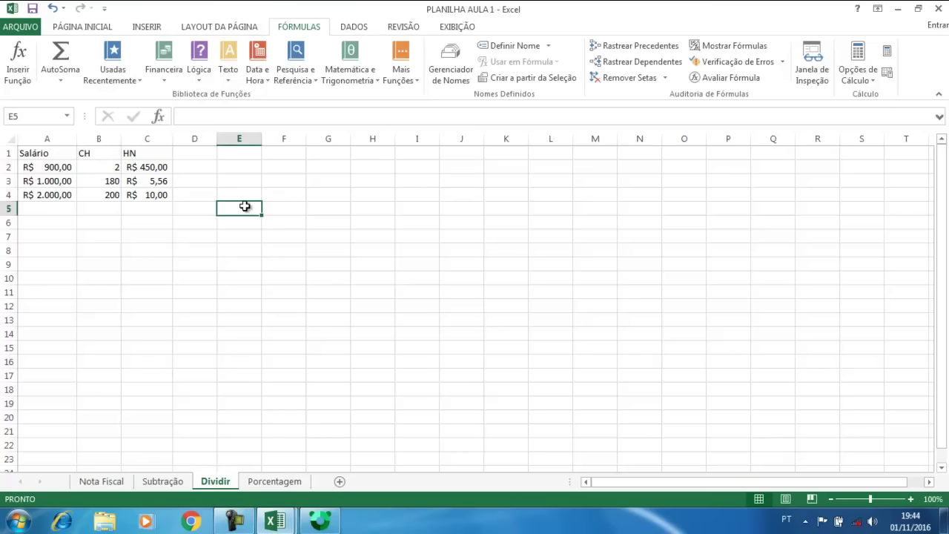
text(5)
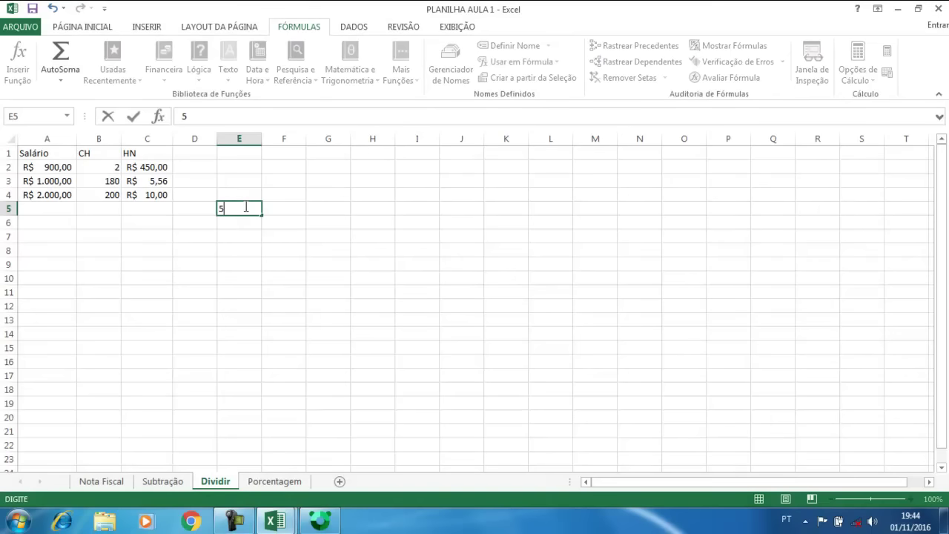
key(Tab)
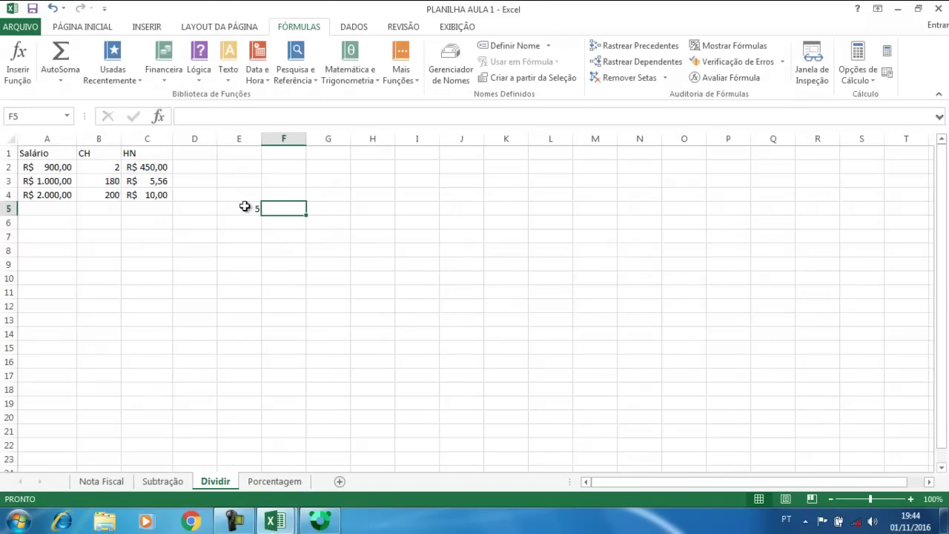
text(0)
click(296, 250)
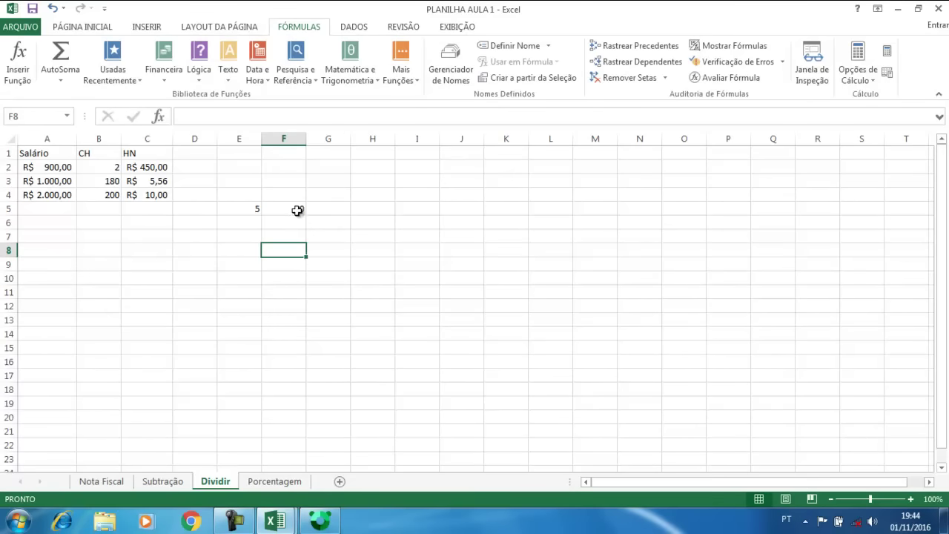
click(297, 210)
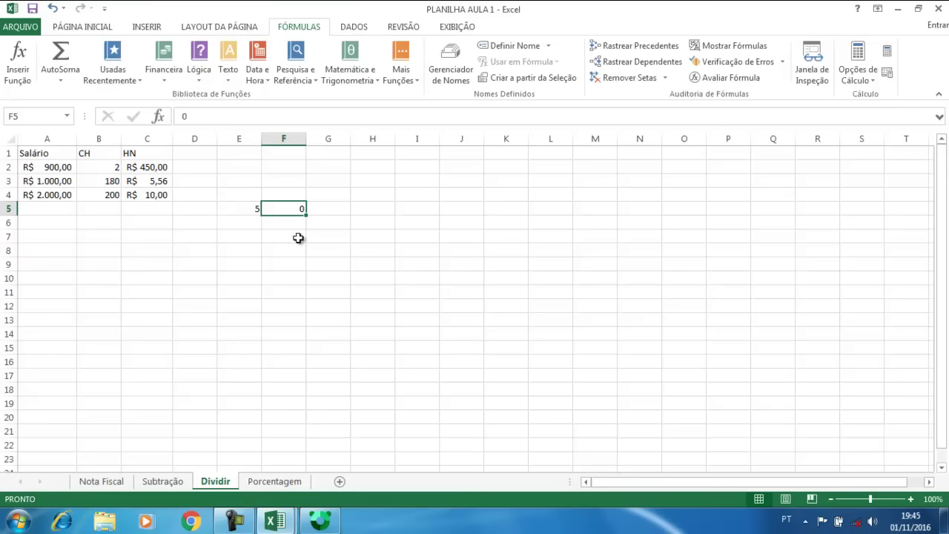
- Enter =E5/F5 in G5, which returns #DIV/0!
click(340, 209)
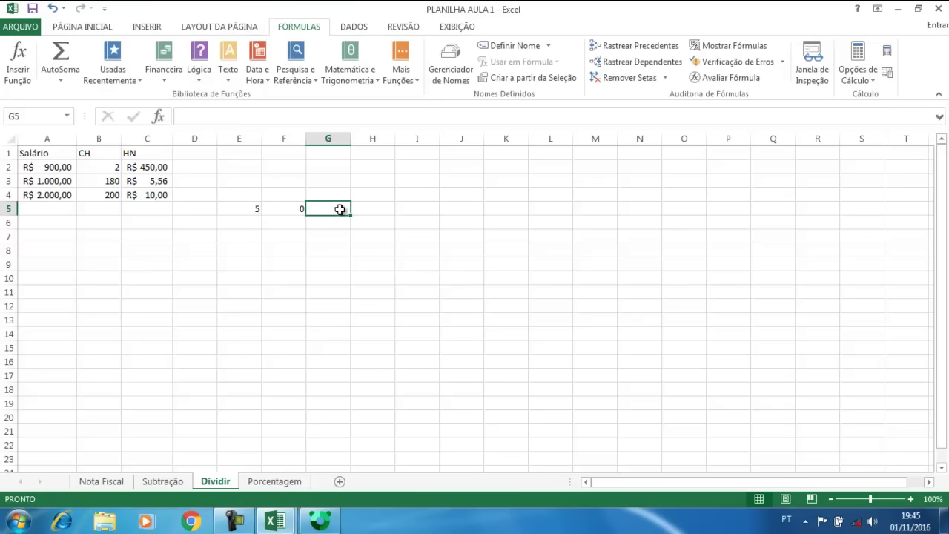
text(=)
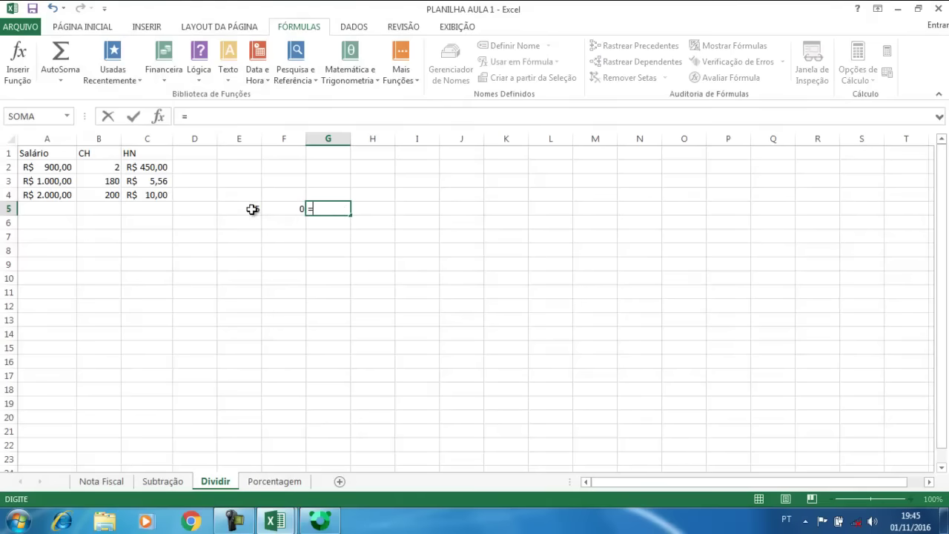
click(252, 209)
text(/)
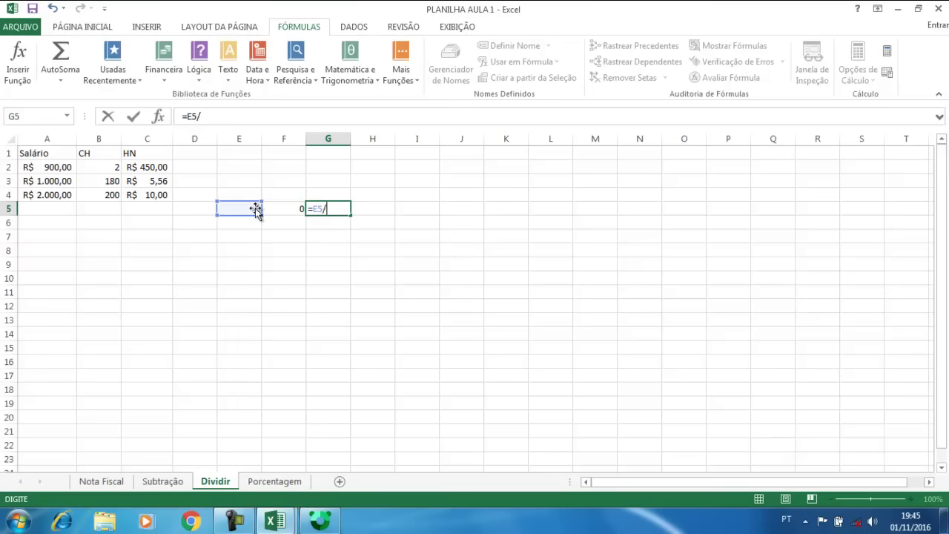
click(283, 211)
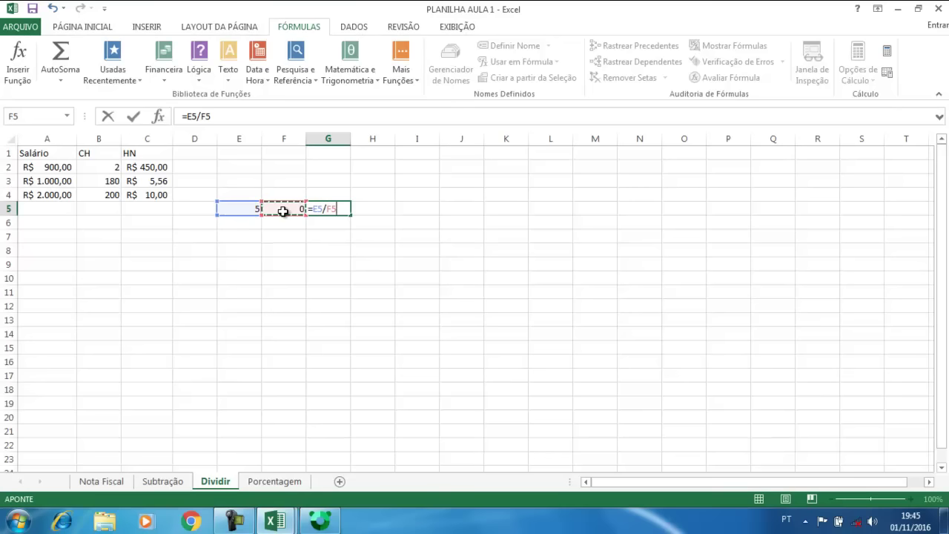
key(Return)
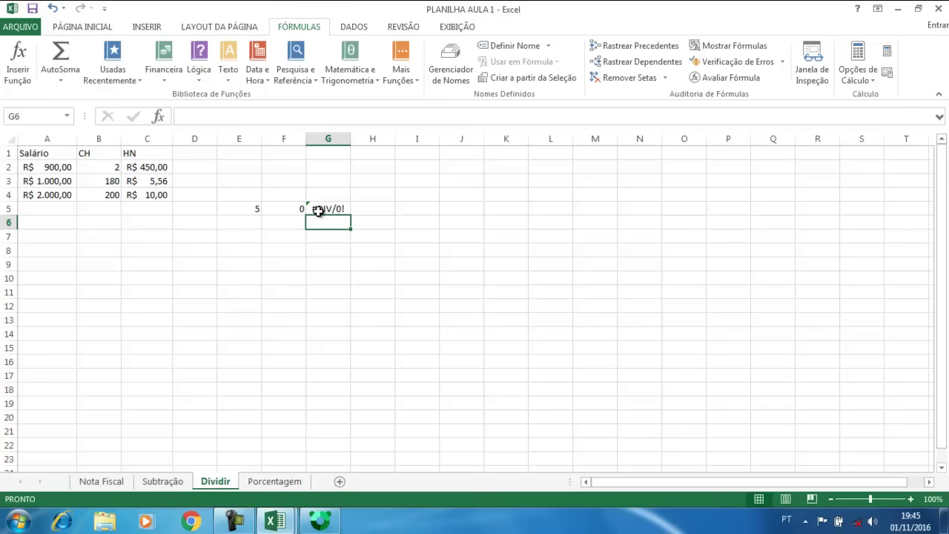
click(334, 209)
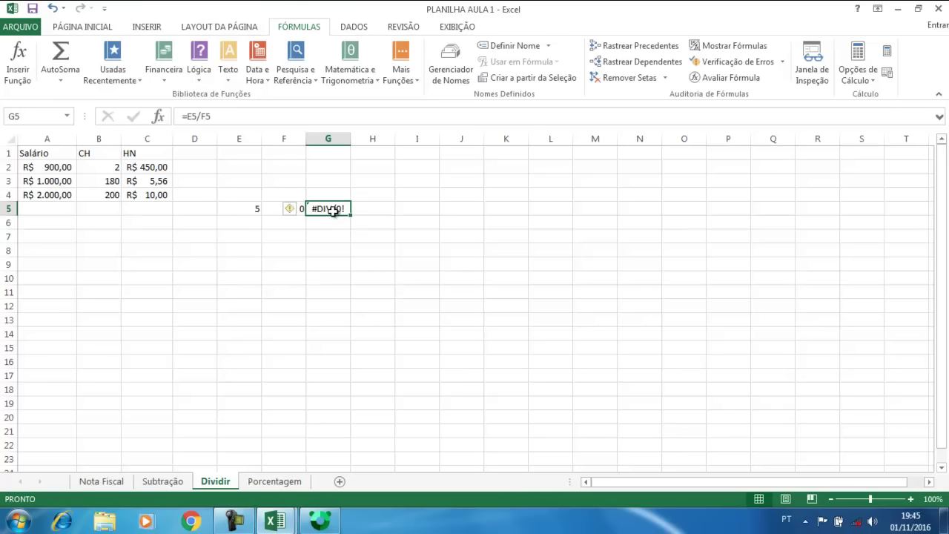
- Try 2 as the divisor in F5, then set it back to 0
click(283, 224)
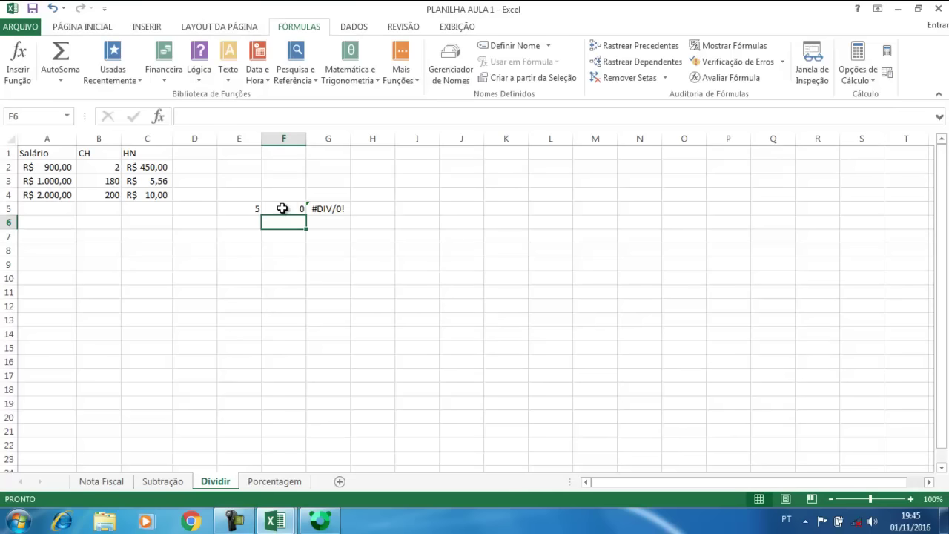
click(283, 209)
text(2)
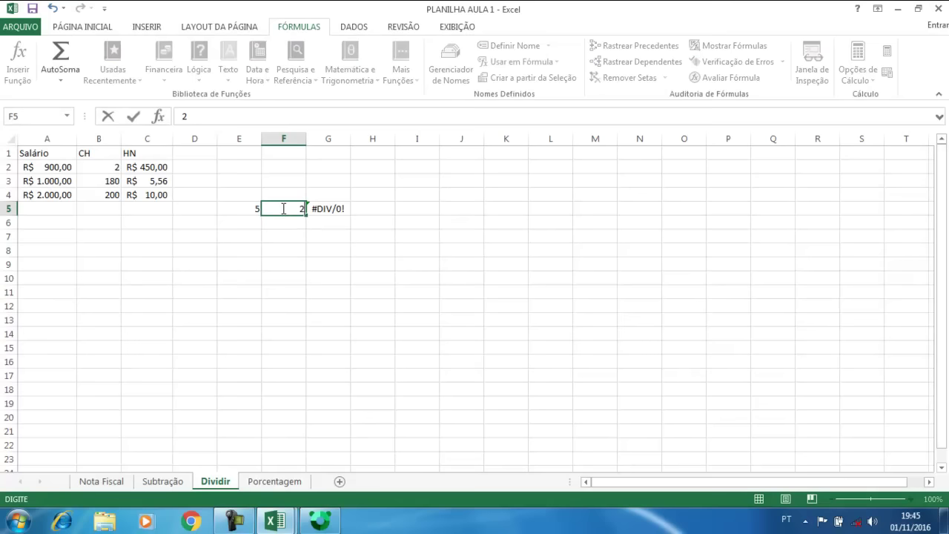
key(Return)
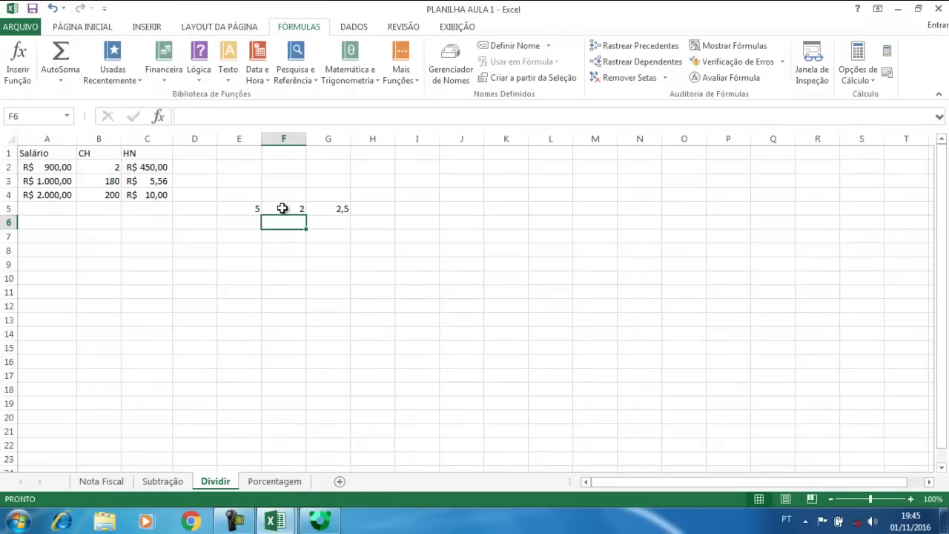
click(282, 209)
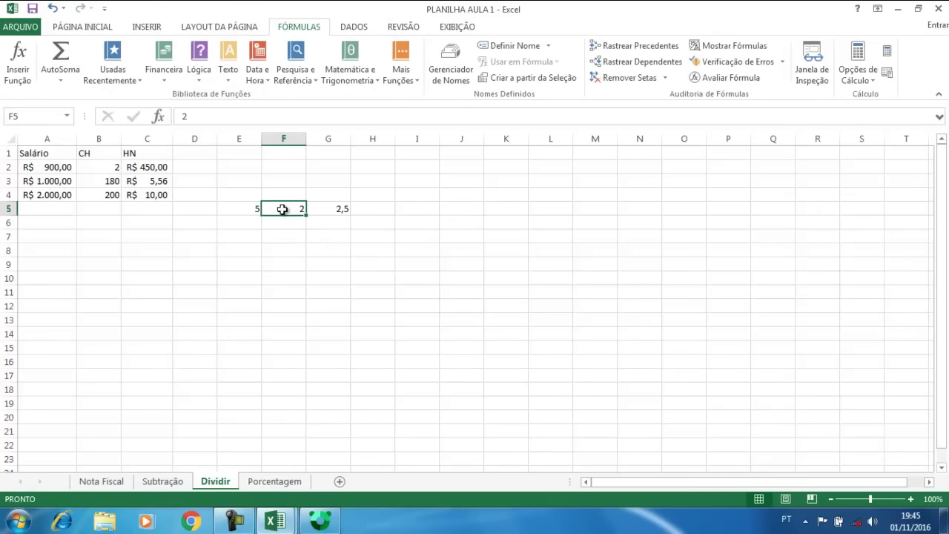
text(0)
key(Return)
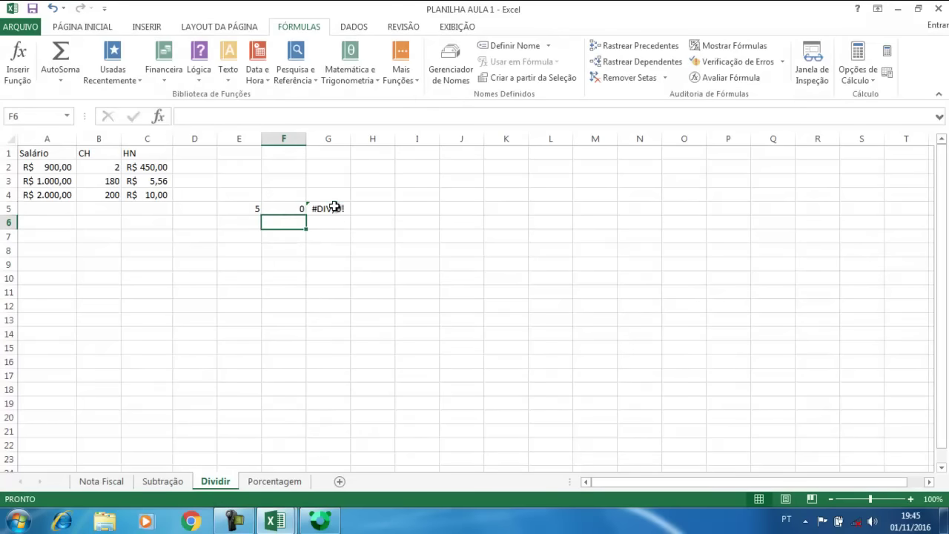
click(335, 209)
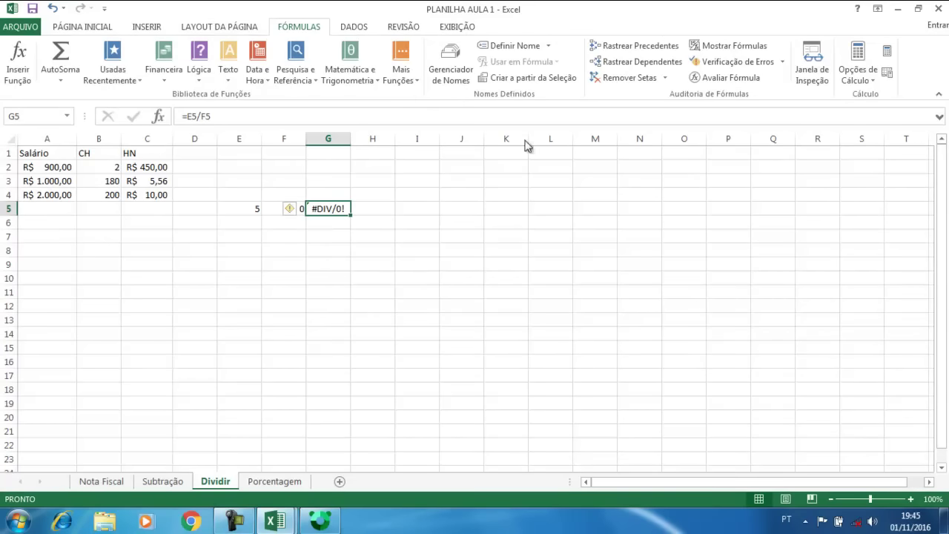
click(706, 78)
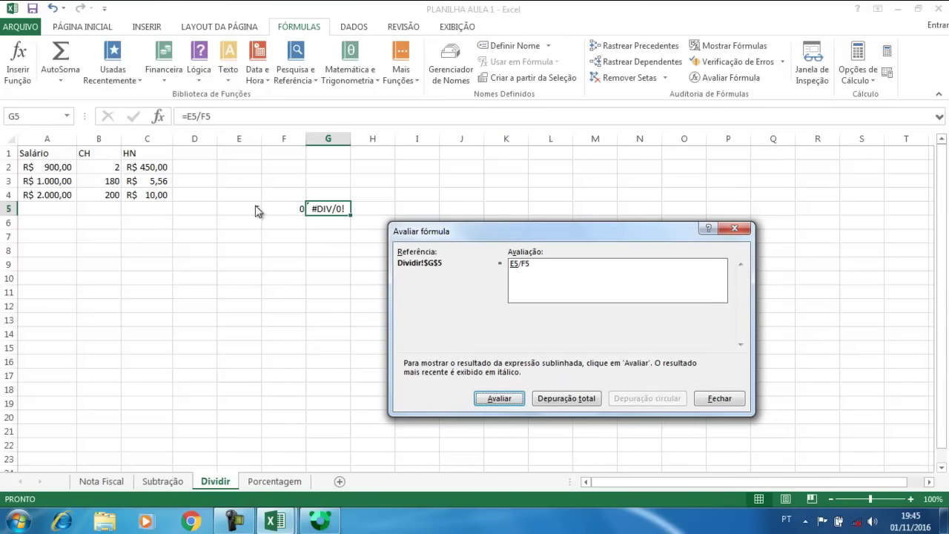
click(497, 399)
click(503, 401)
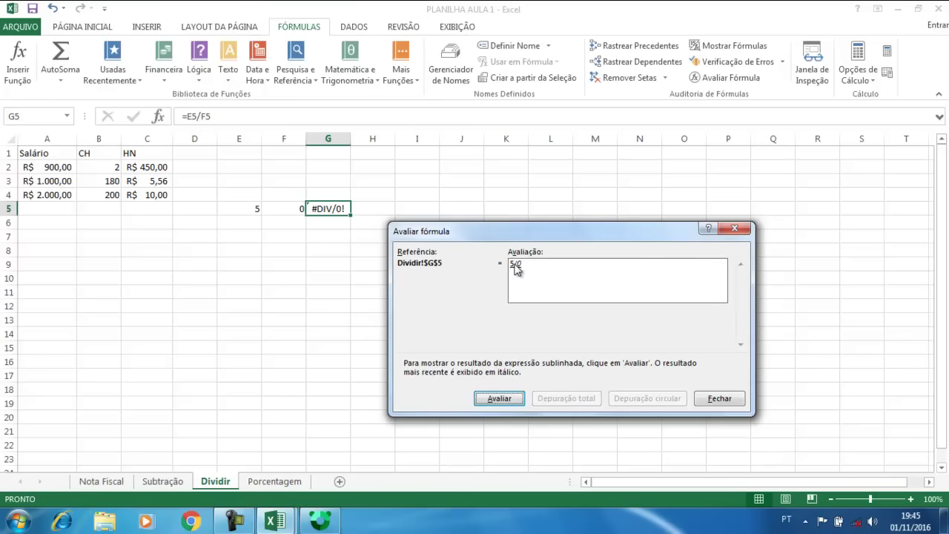
click(499, 398)
click(741, 227)
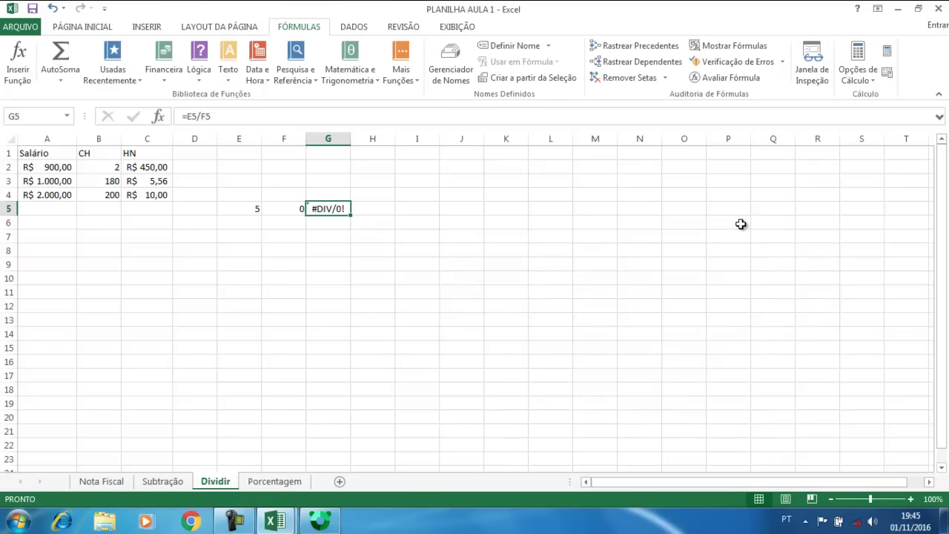
click(328, 236)
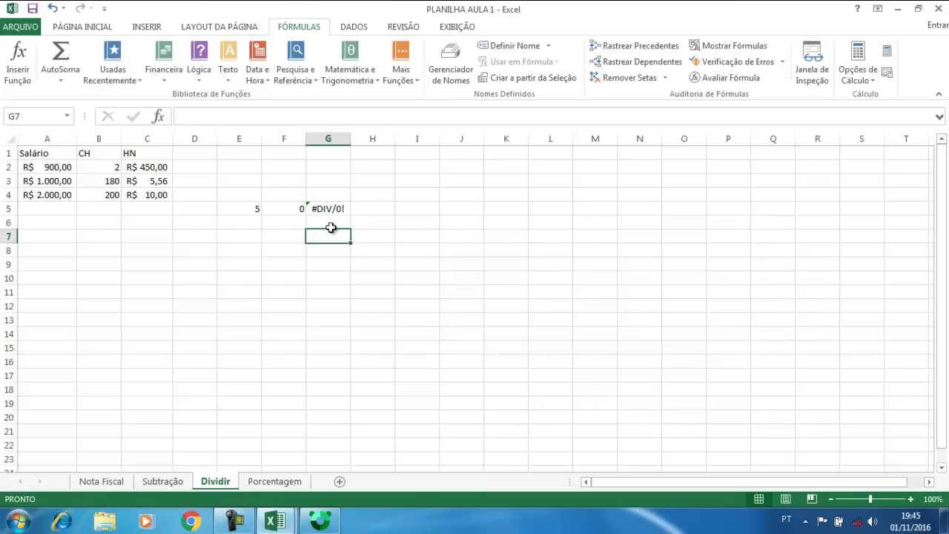
click(329, 208)
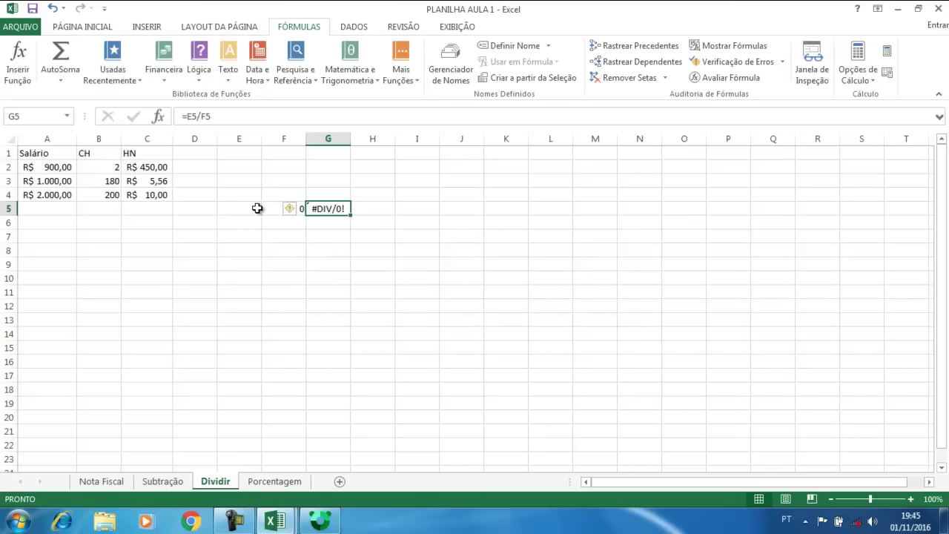
- Clear the row-5 test entries in E5:G5
drag(258, 209, 323, 209)
key(Delete)
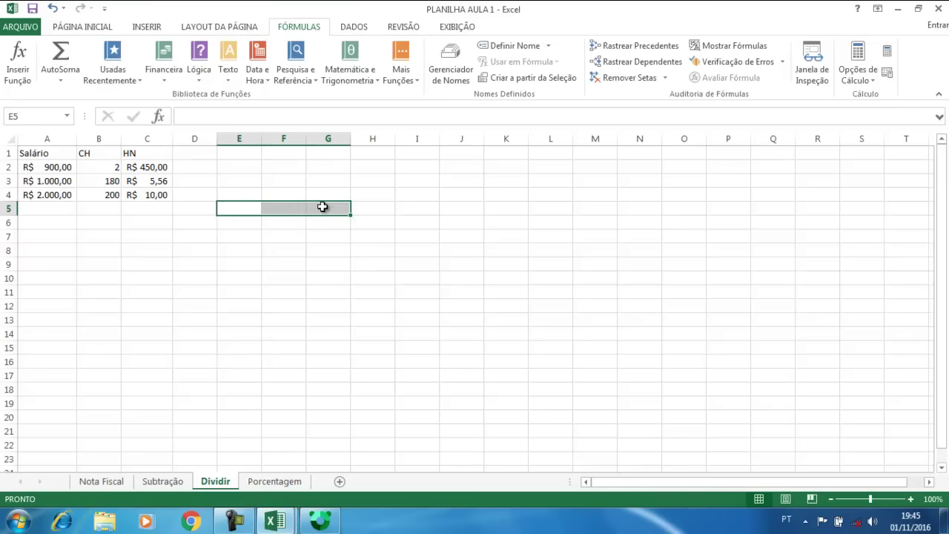
click(257, 221)
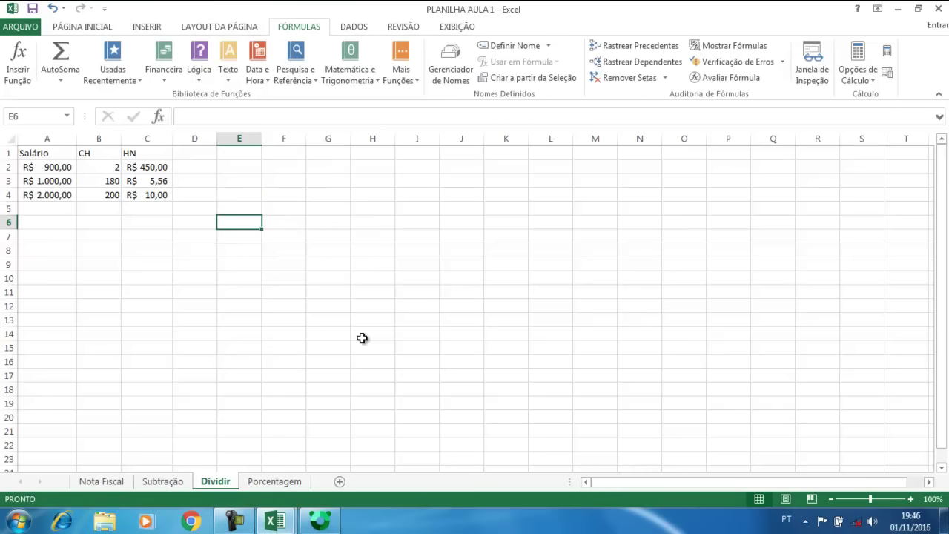
key(Up)
key(Up)
key(Up)
key(Left)
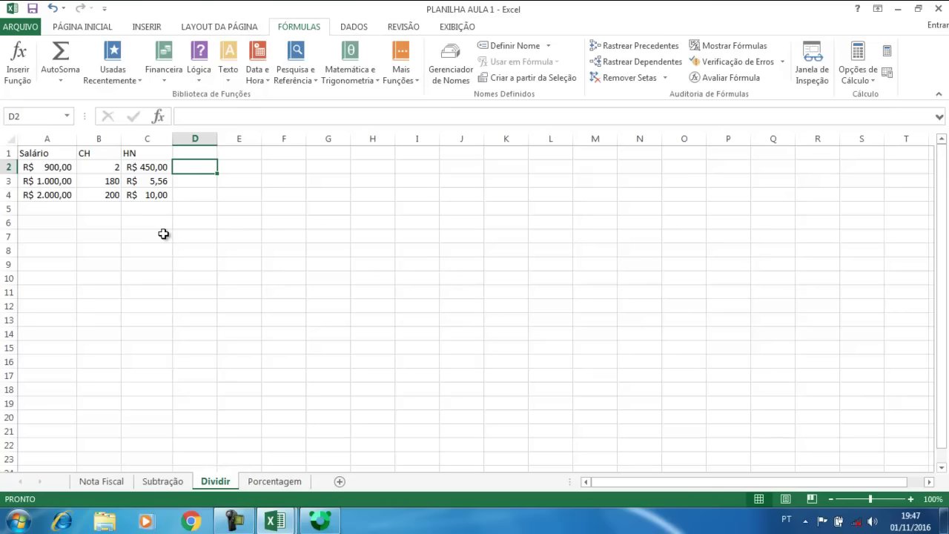
- Clear the HN formulas in C2:C4
click(158, 167)
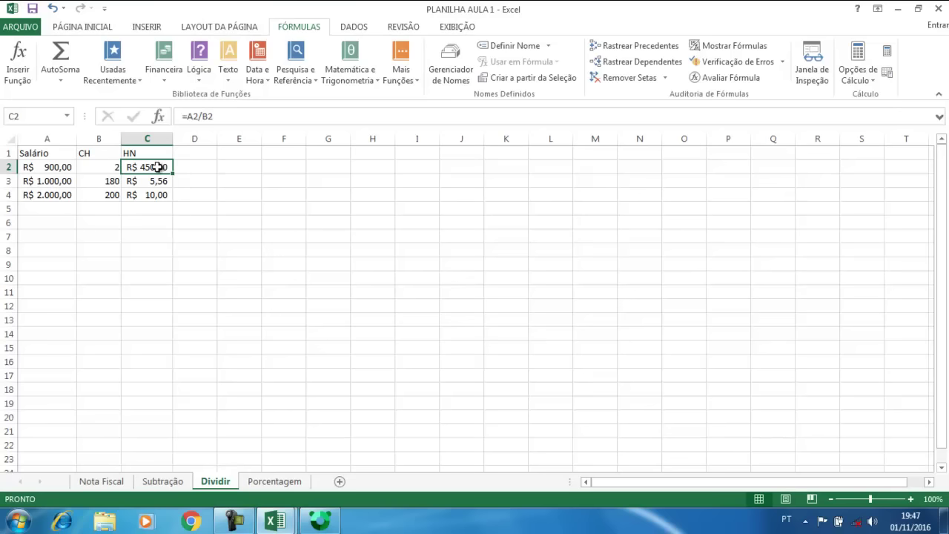
drag(158, 168, 158, 196)
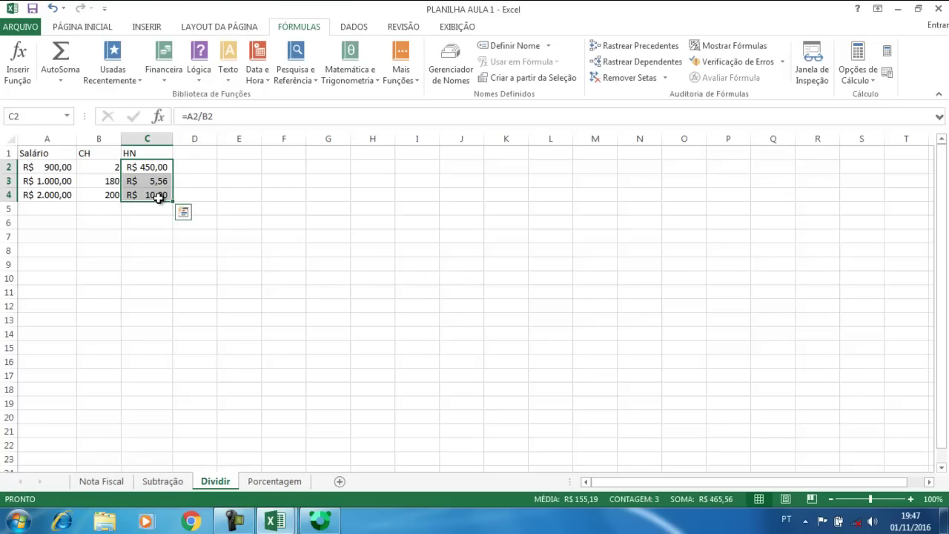
key(Delete)
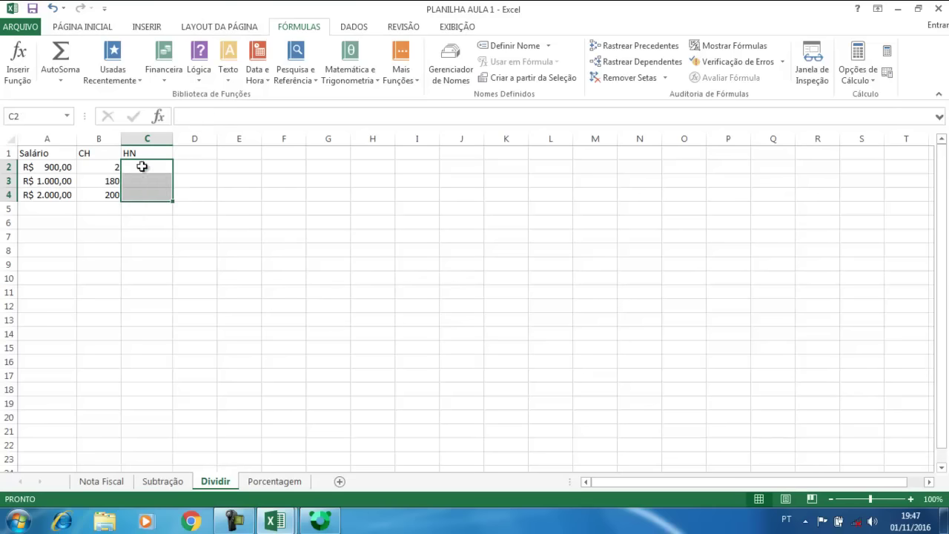
click(142, 167)
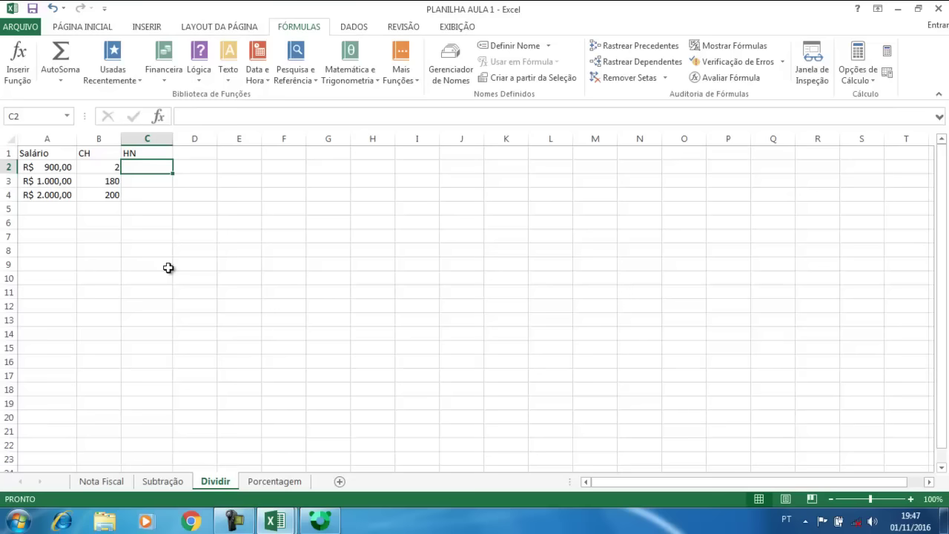
- Enter =SEERRO(A2/B2;"") in C2, which displays R$ 450,00
text(=se)
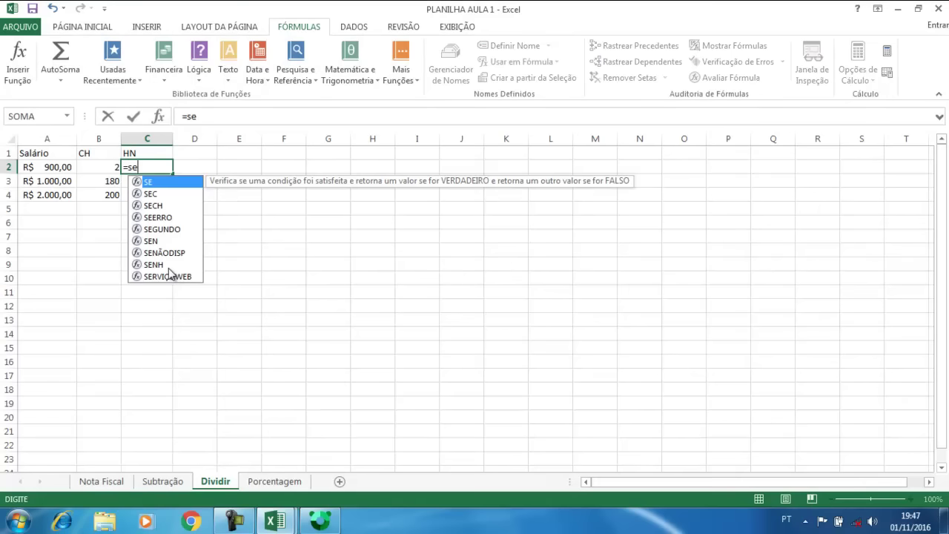
text(e)
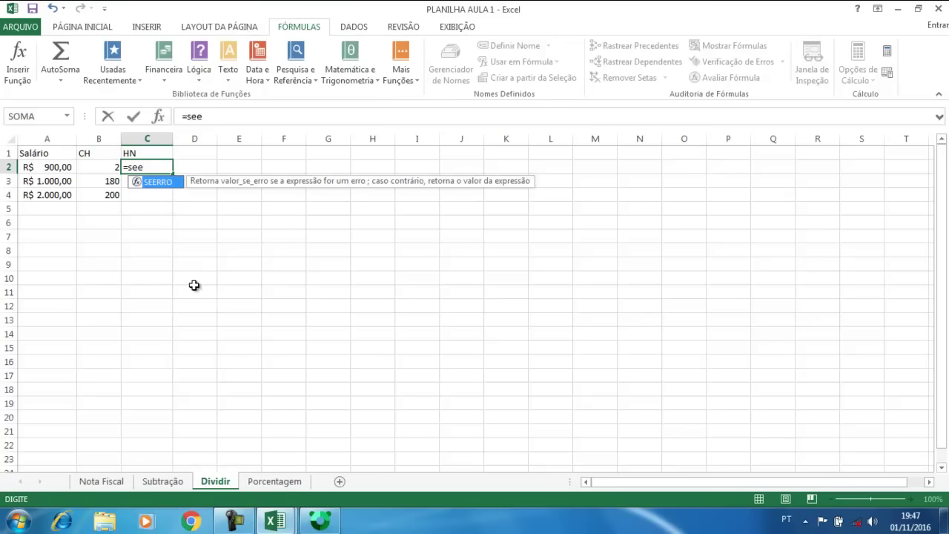
double_click(156, 182)
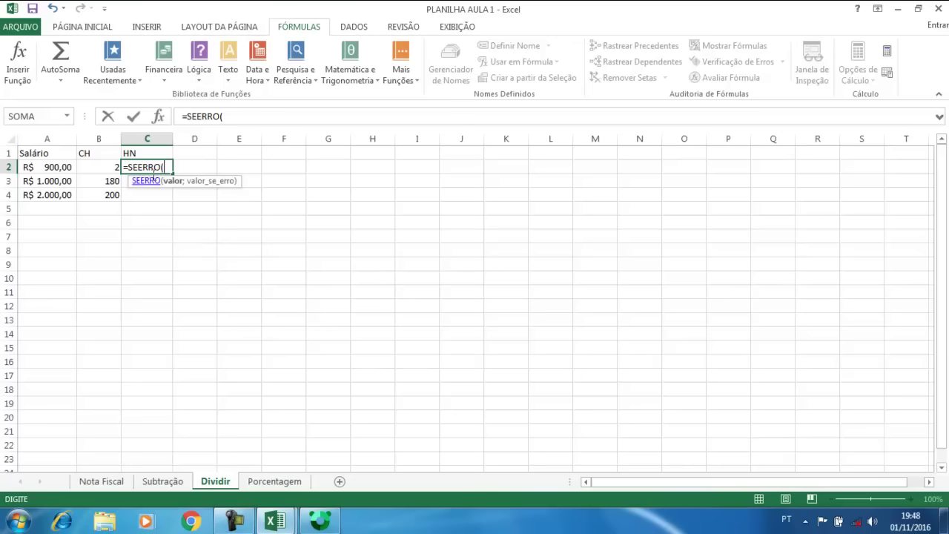
click(51, 168)
text(/)
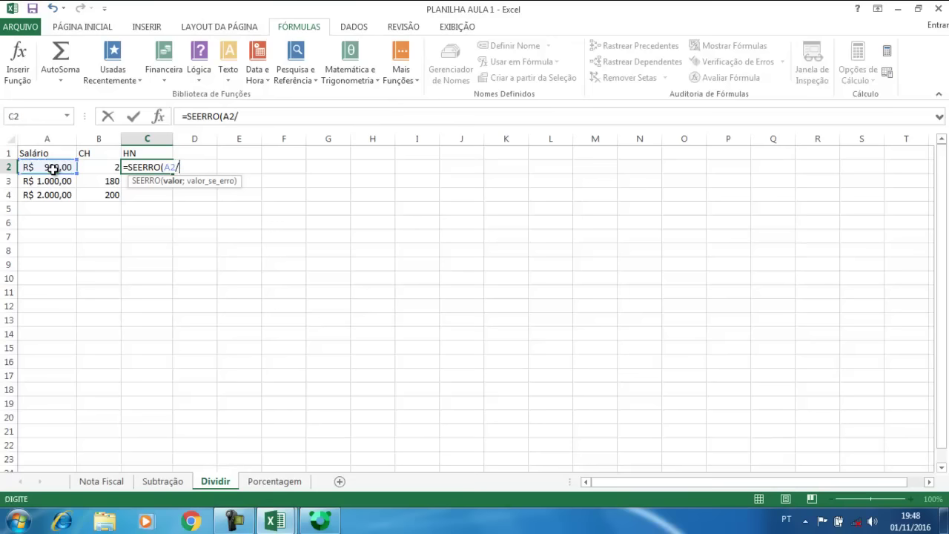
click(100, 169)
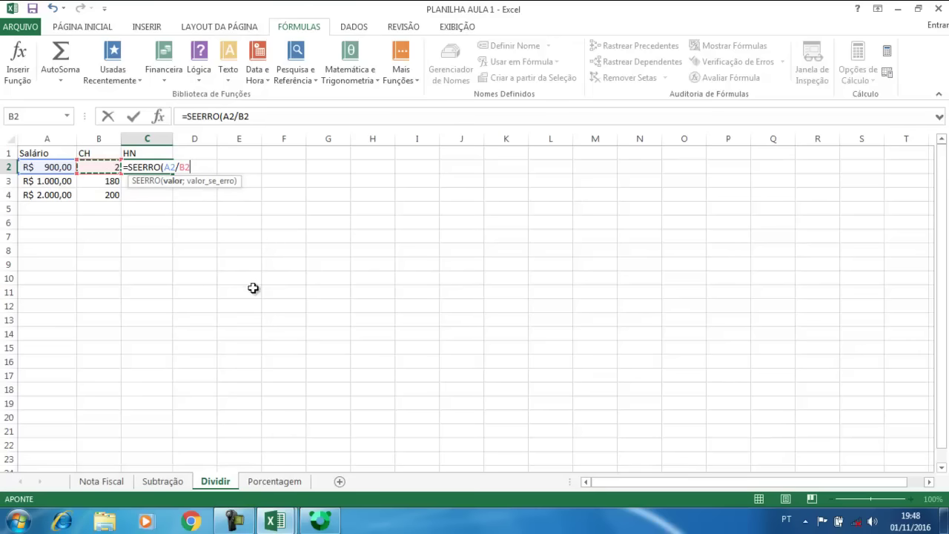
text(;)
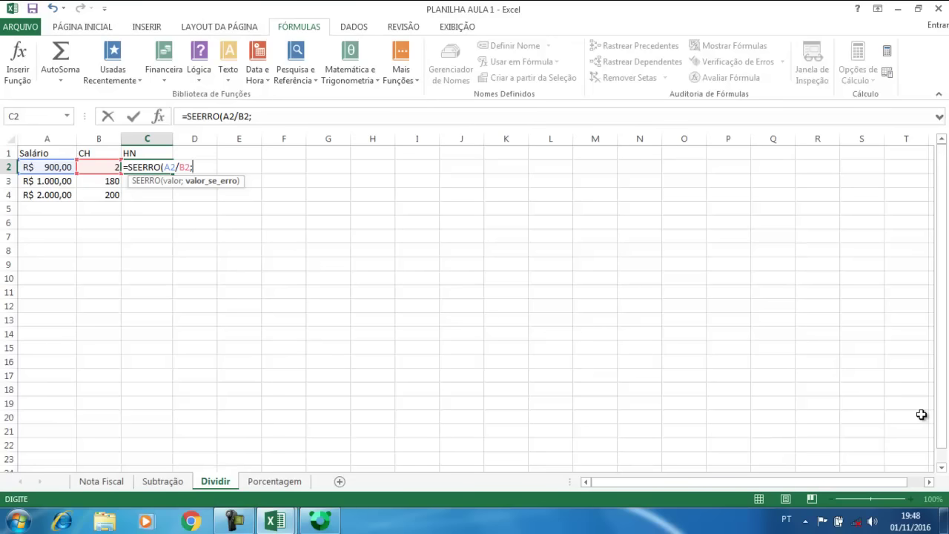
text("")
text())
key(Return)
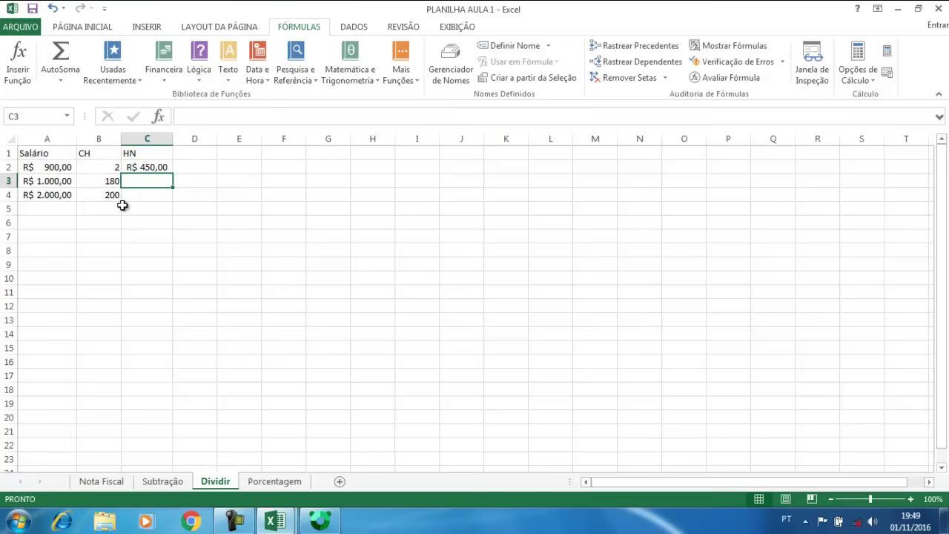
- Enter 0 as B2's CH and check that C2 now shows blank, not #DIV/0!
click(144, 168)
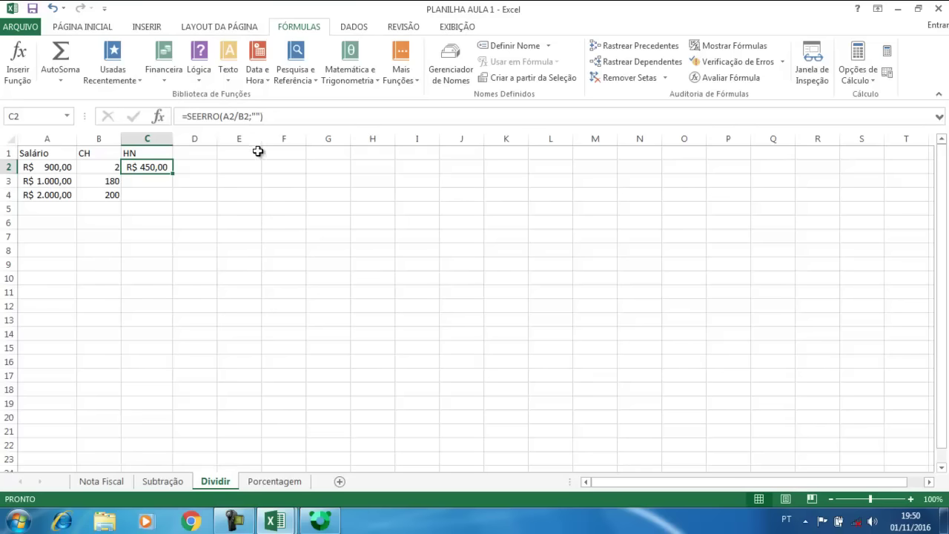
click(106, 176)
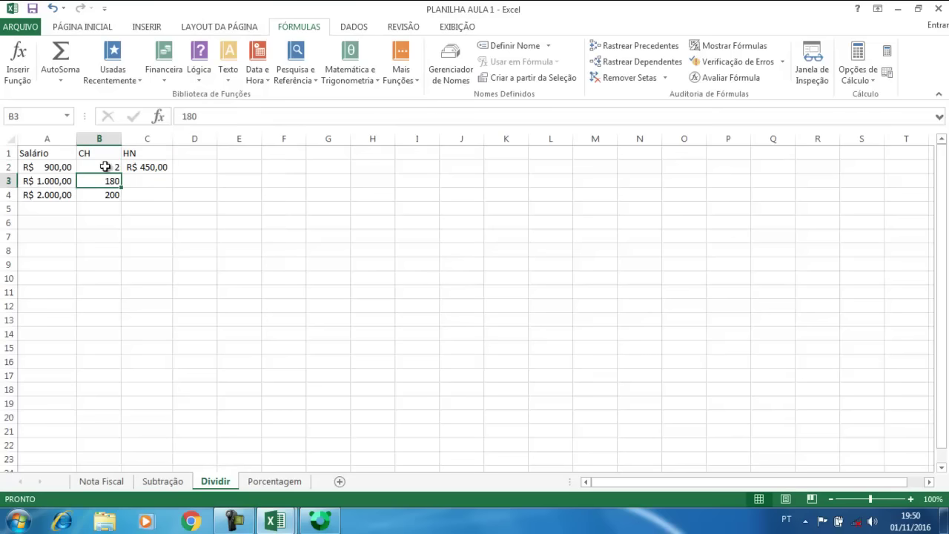
click(105, 167)
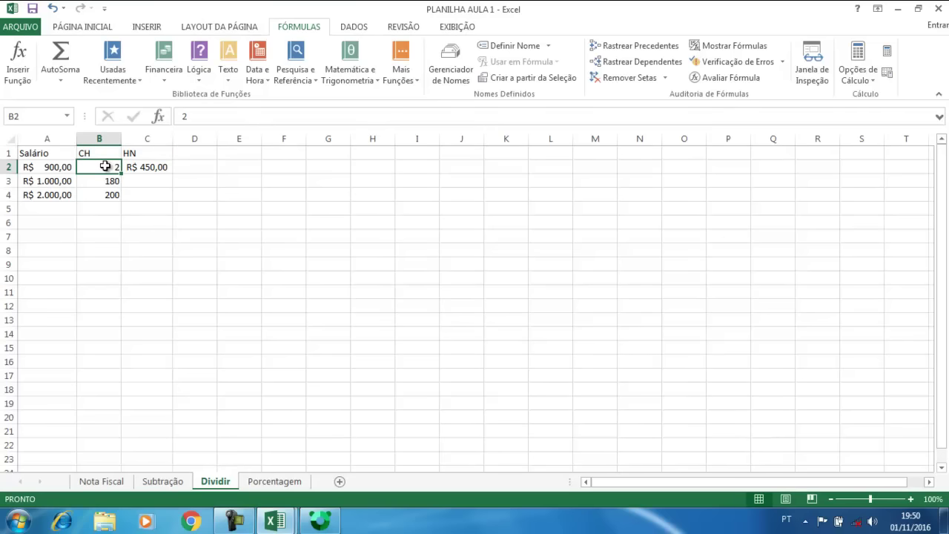
text(0)
key(Return)
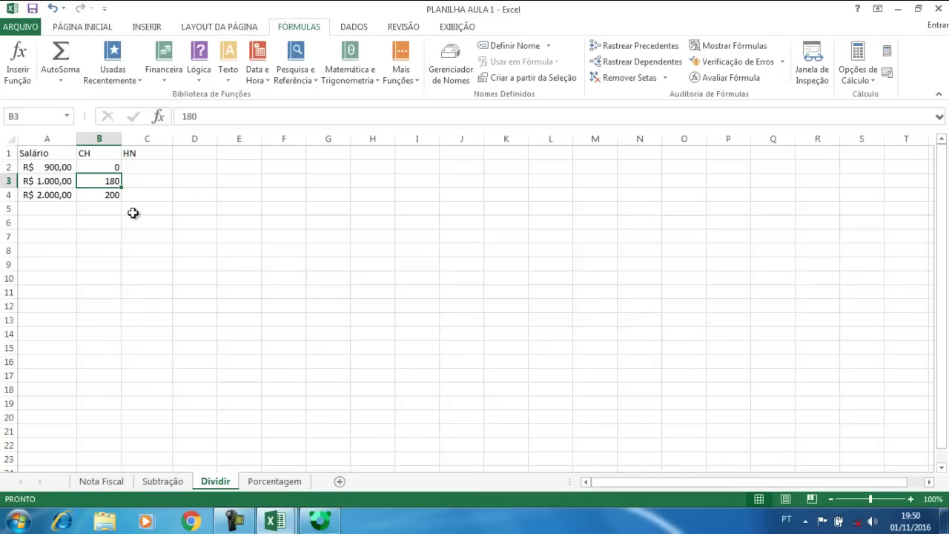
click(146, 168)
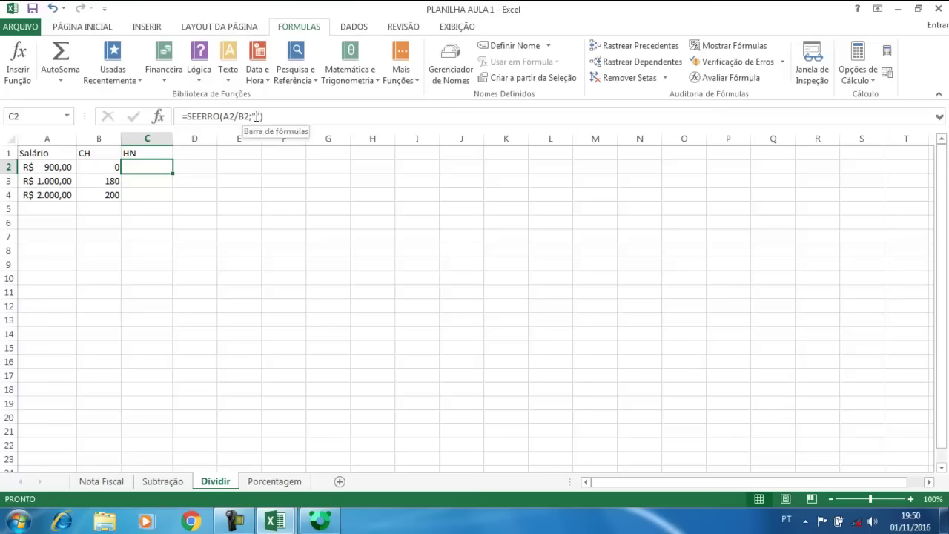
- Change C2's SEERRO error fallback to 'Você não digitou o CH' and confirm the formula
click(256, 116)
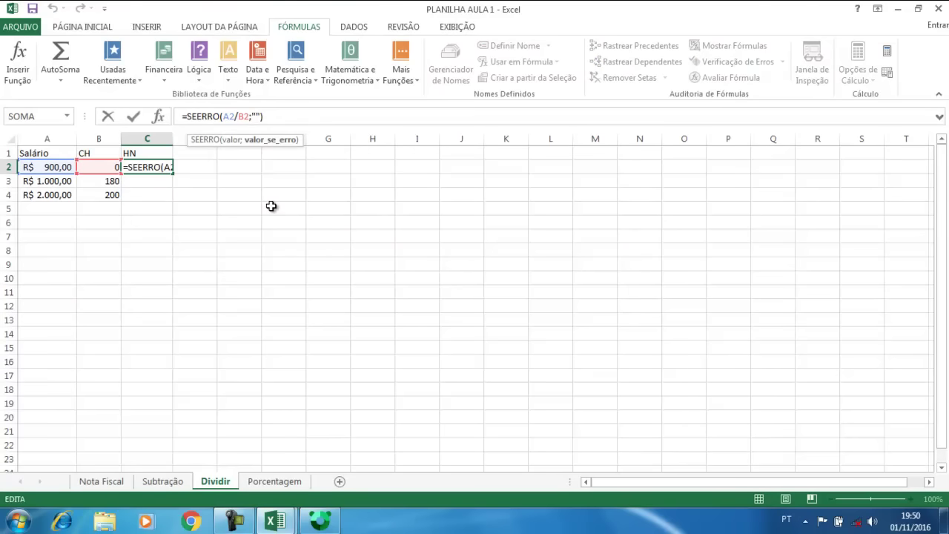
text(N)
key(BackSpace)
text(Você não digitou )
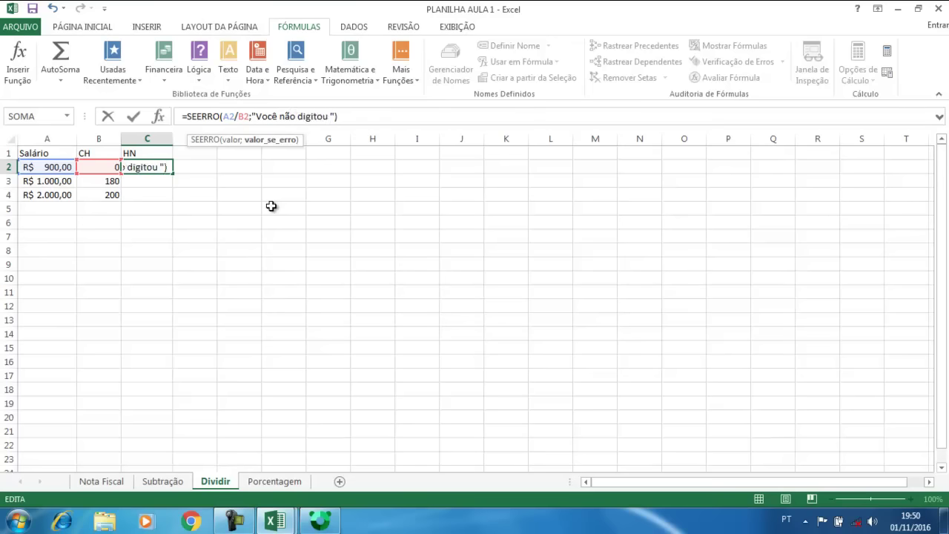
text(o )
text(CH)
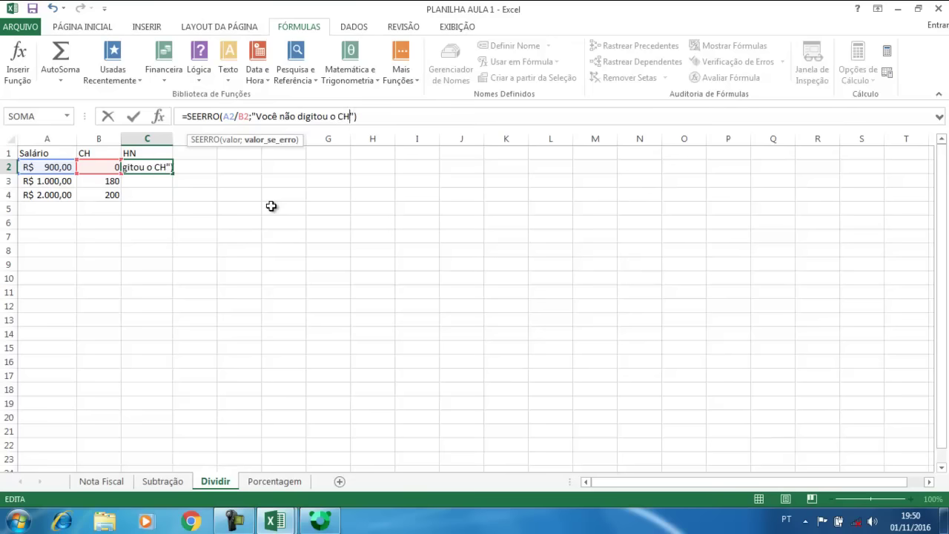
key(Return)
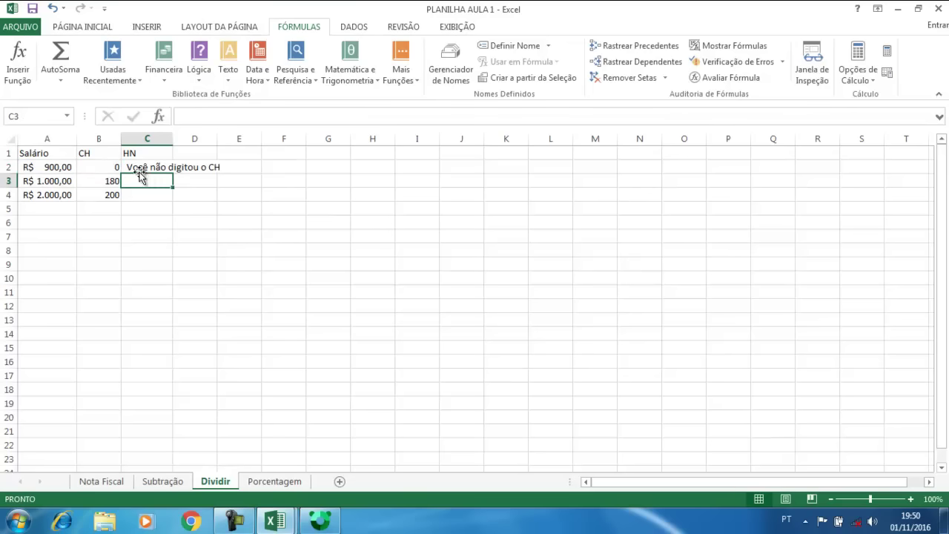
- Widen column C to fit the message and enter 12 as the CH in B2
double_click(173, 139)
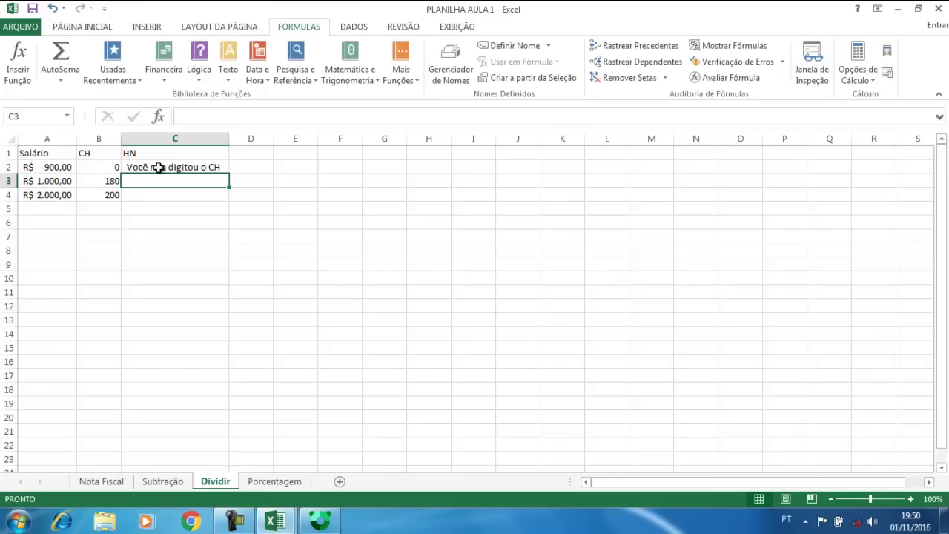
click(110, 168)
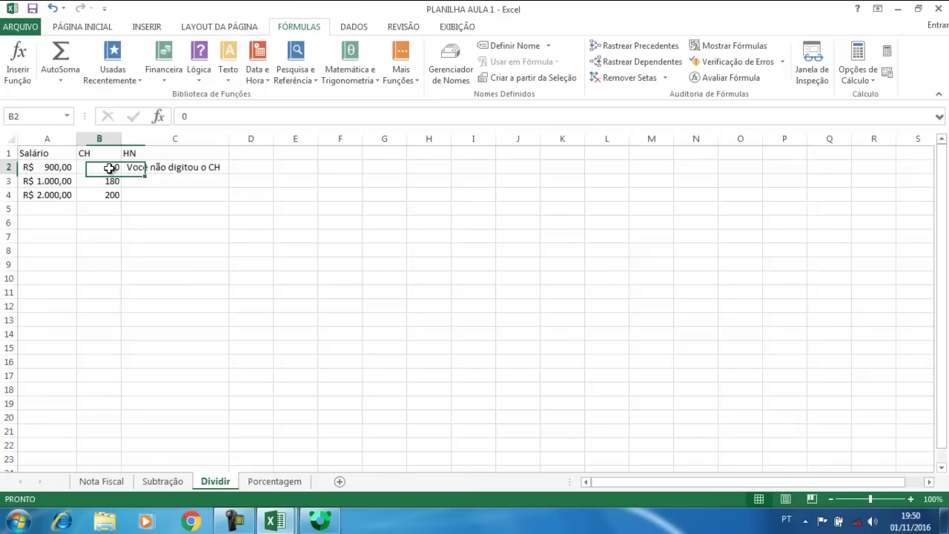
text(12)
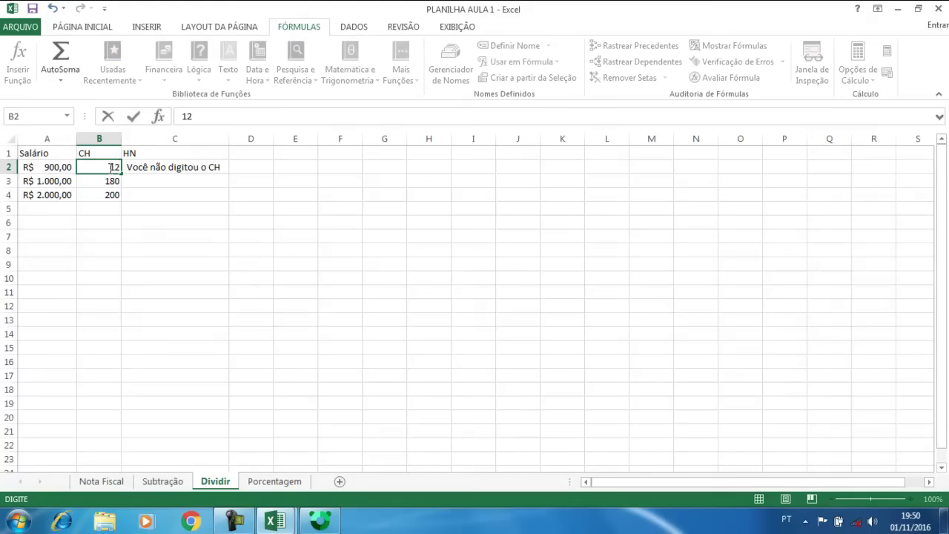
key(Return)
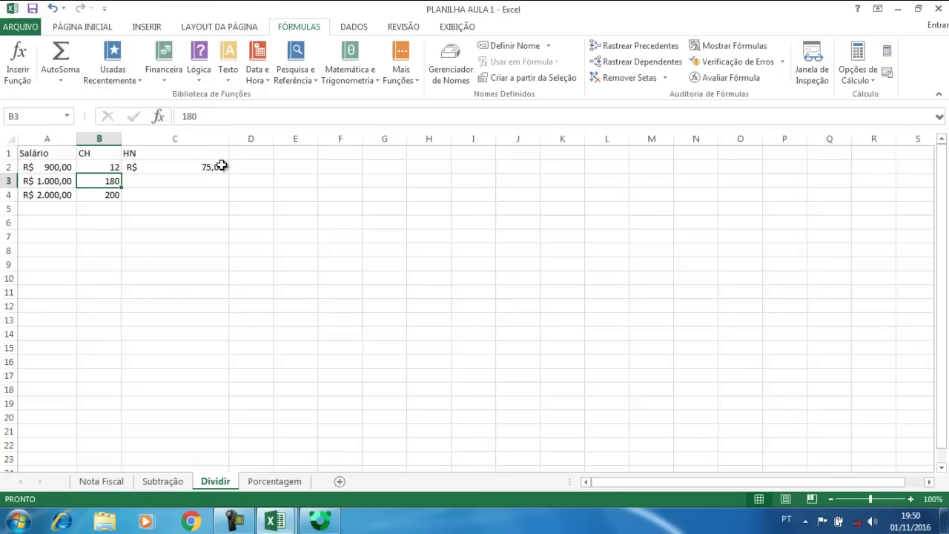
- Copy C2's SEERRO formula down to C3:C4, giving R$ 75,00, R$ 5,56 and R$ 10,00
click(222, 165)
drag(229, 172, 232, 196)
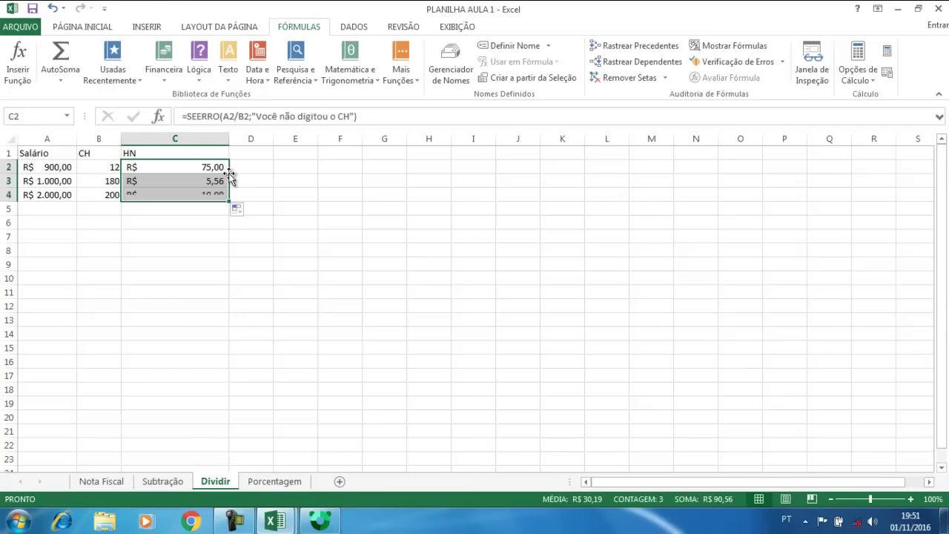
click(103, 171)
- Clear B2 and B3 so C2 and C3 show 'Você não digitou o CH', then select C2
key(Delete)
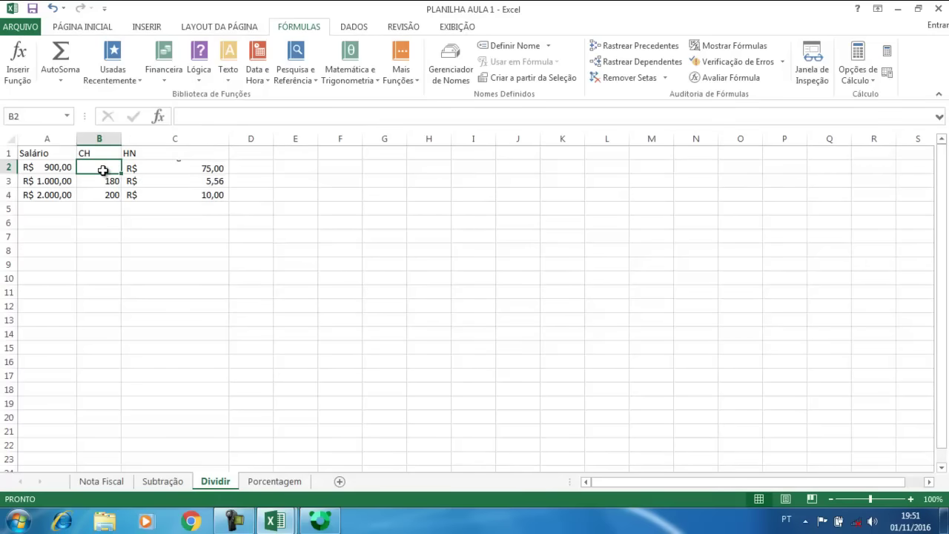
click(109, 184)
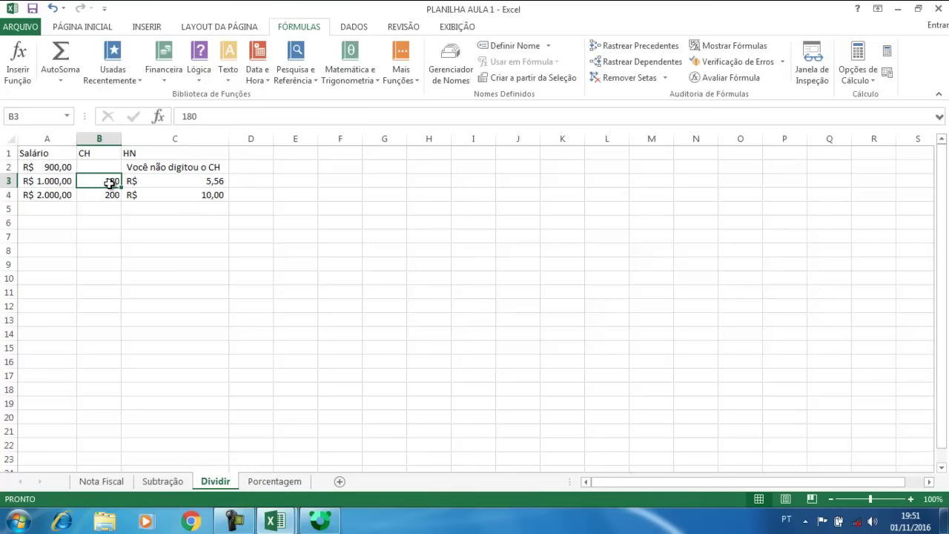
key(Delete)
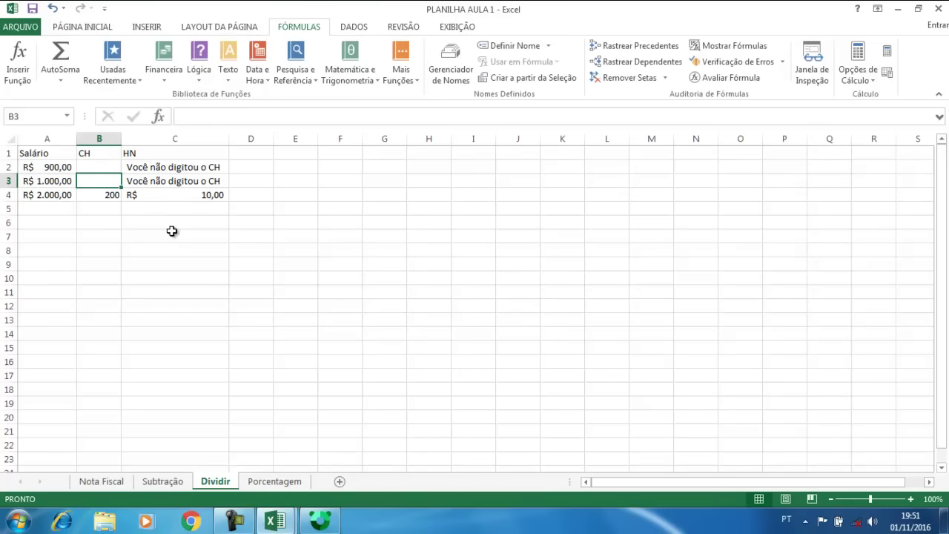
click(178, 170)
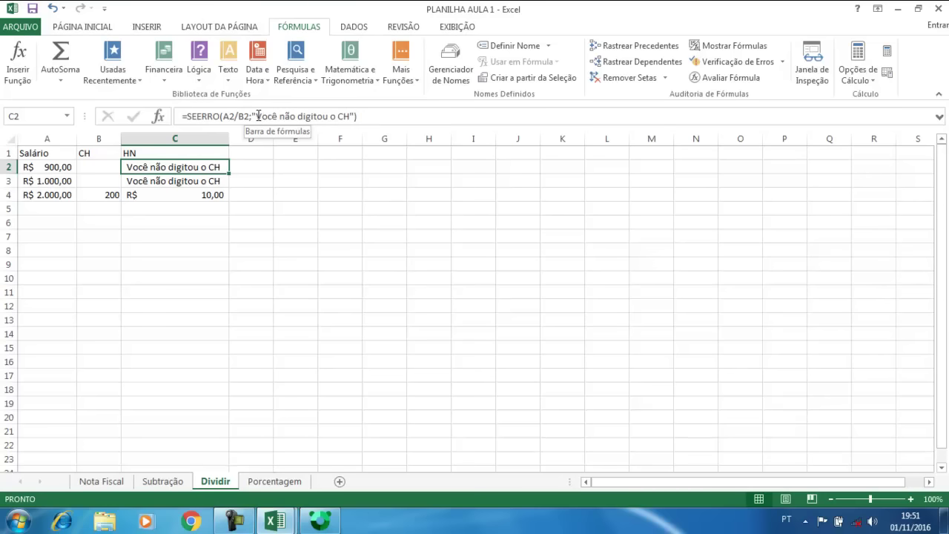
drag(256, 117, 344, 117)
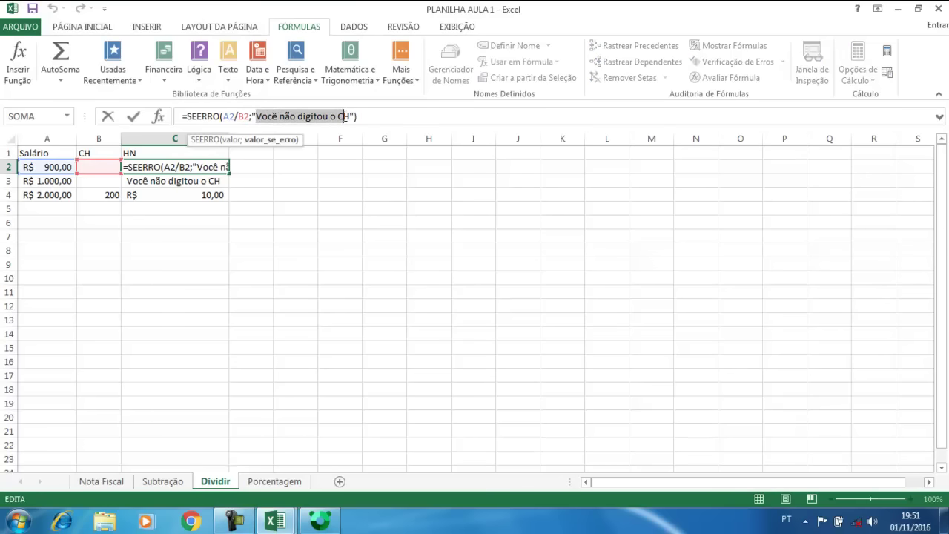
key(Return)
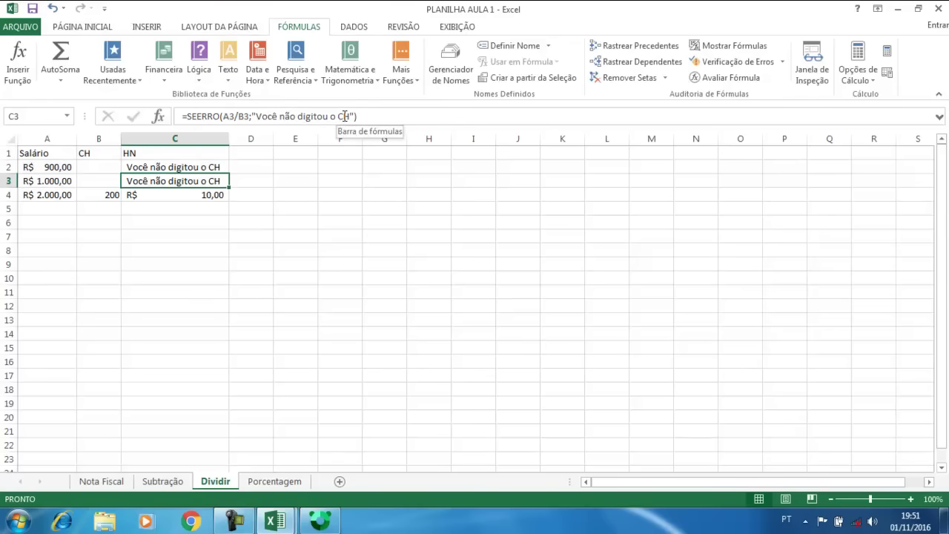
drag(344, 116, 358, 117)
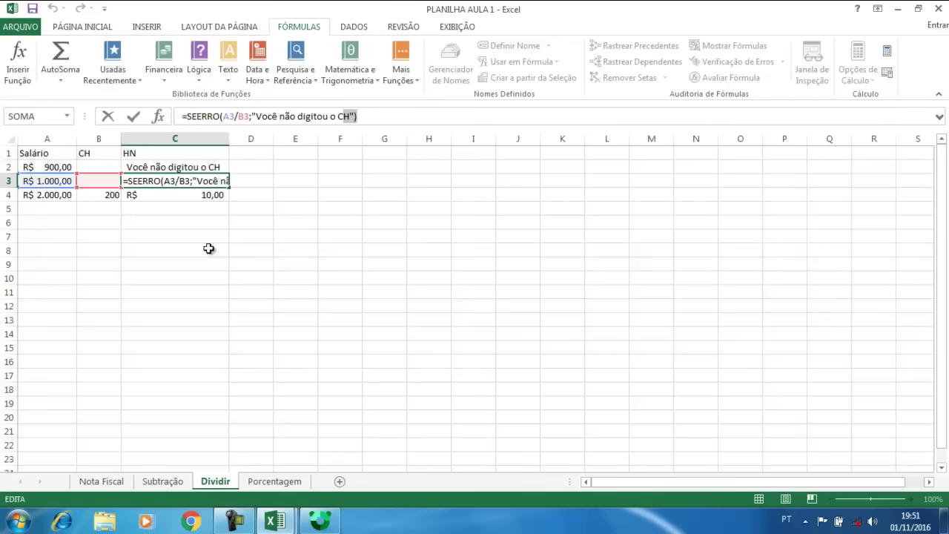
key(Return)
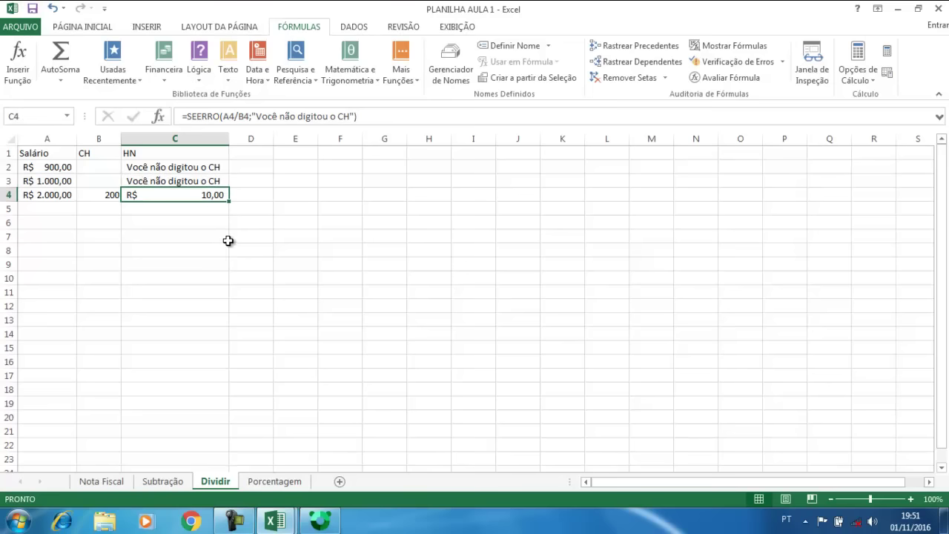
click(228, 242)
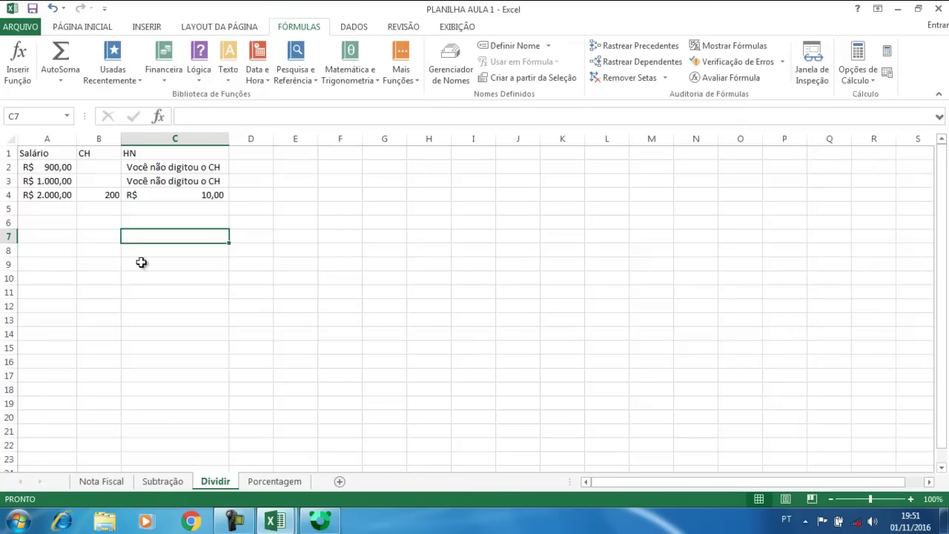
click(178, 170)
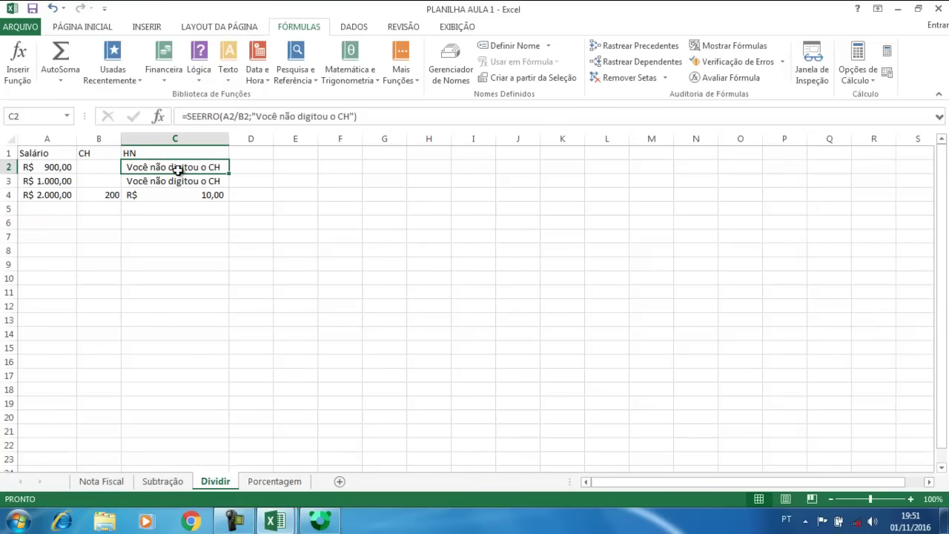
click(178, 184)
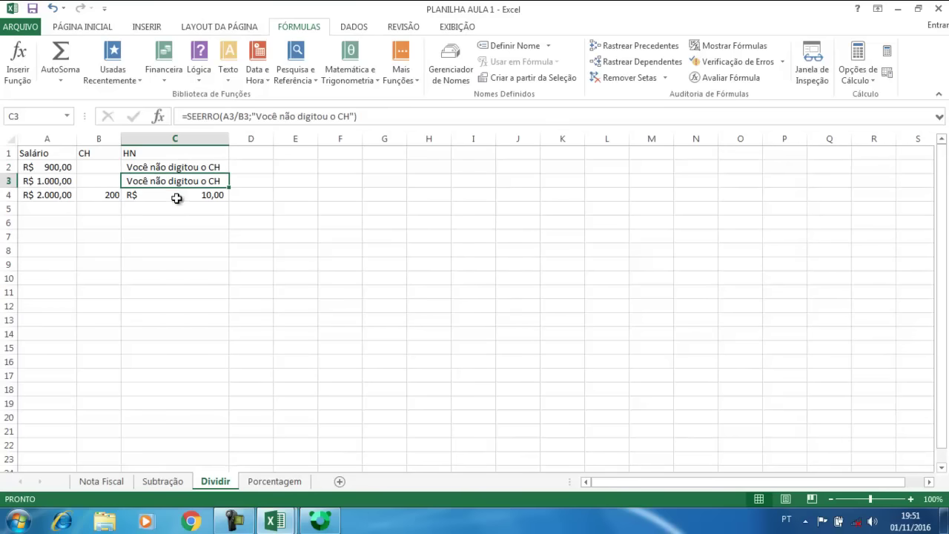
click(177, 198)
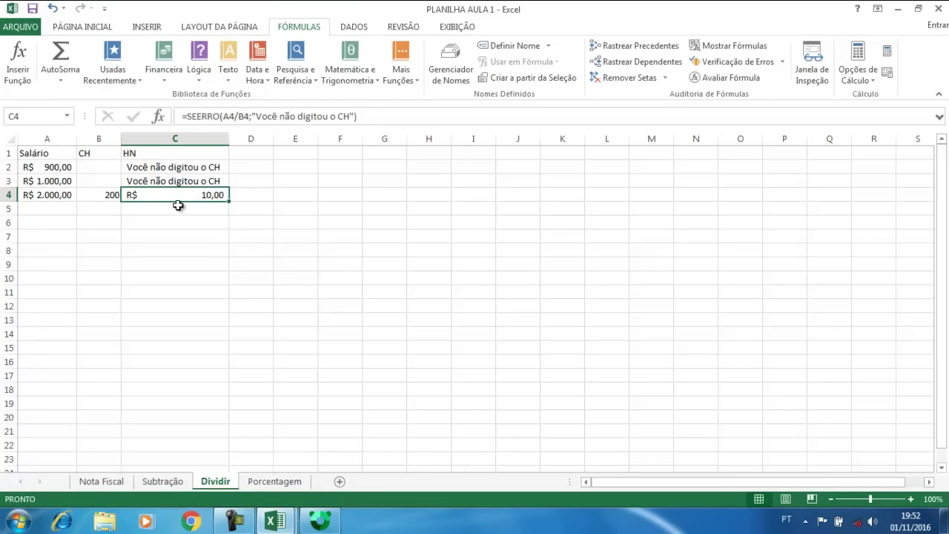
- Overwrite C2's formula with the test text 'HKHJ'
click(167, 169)
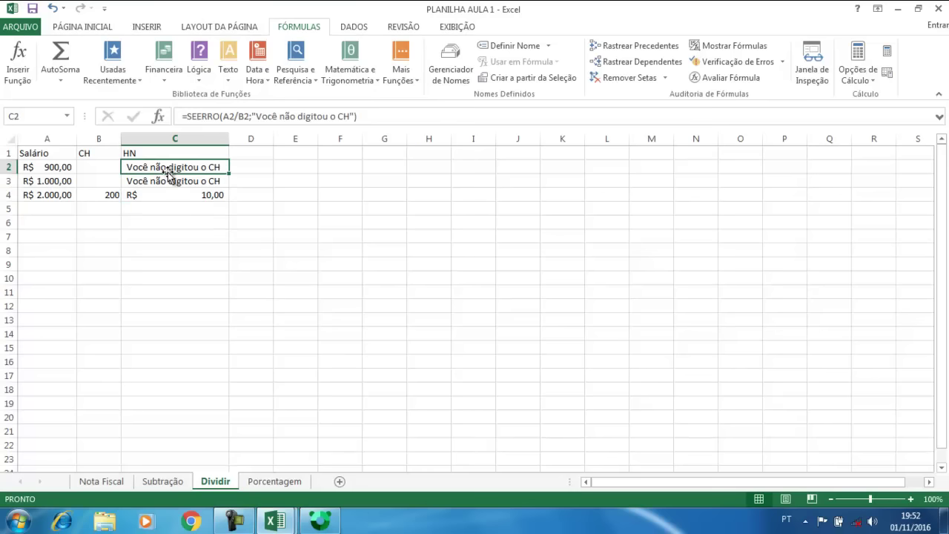
text(HKHJ)
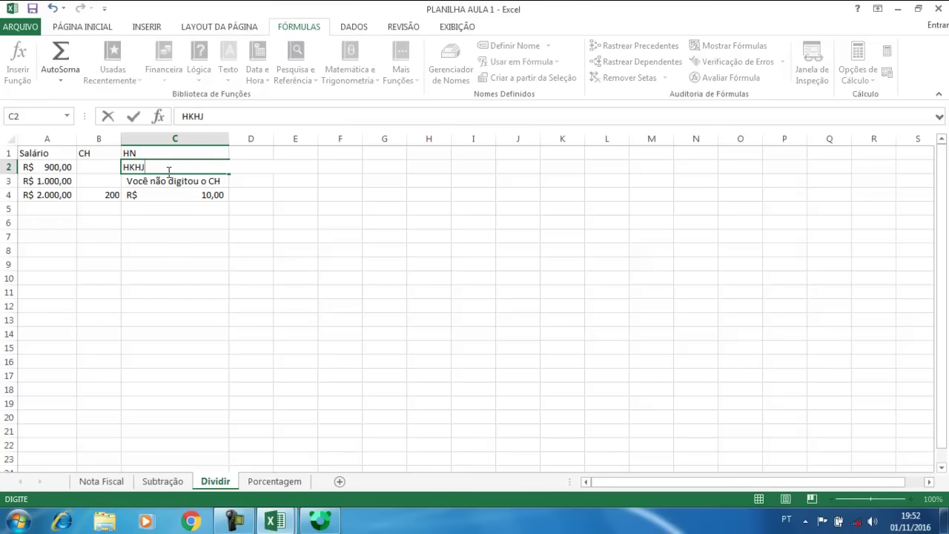
key(Return)
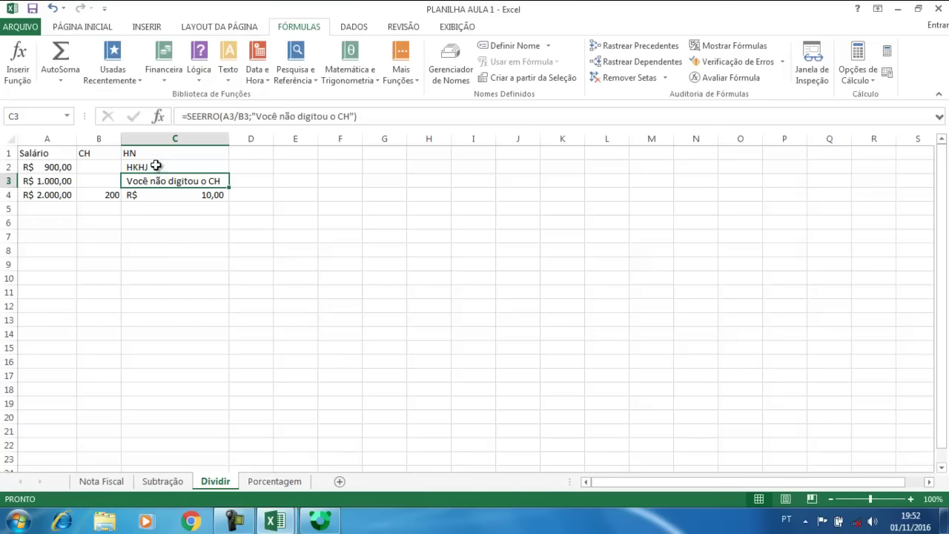
click(157, 166)
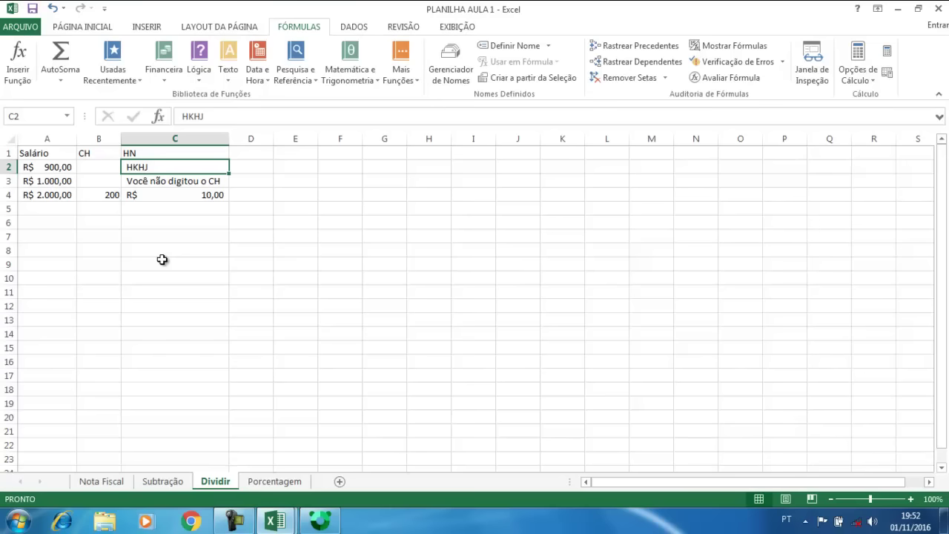
- Cancel the stray entry and undo the overwrite, restoring C2's SEERRO formula
text(Z)
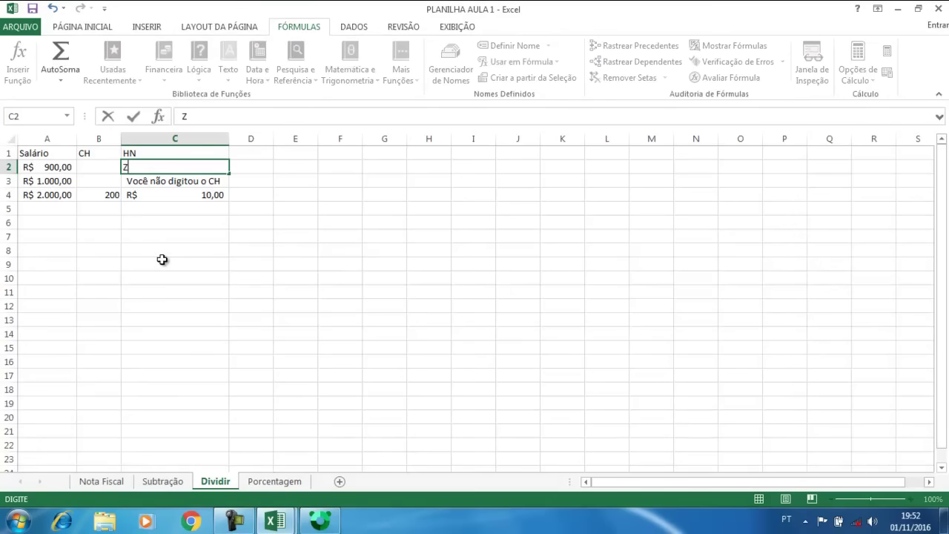
key(Escape)
key(ctrl+z)
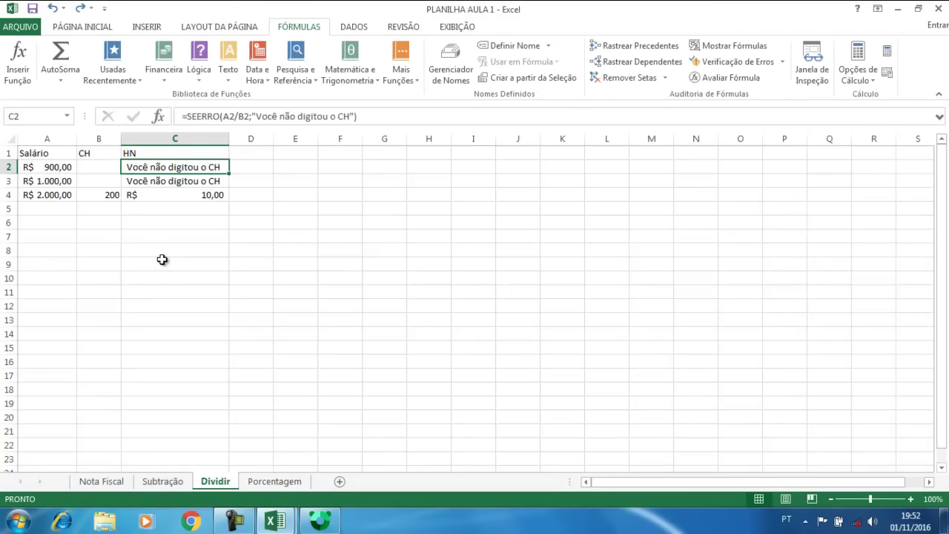
click(188, 224)
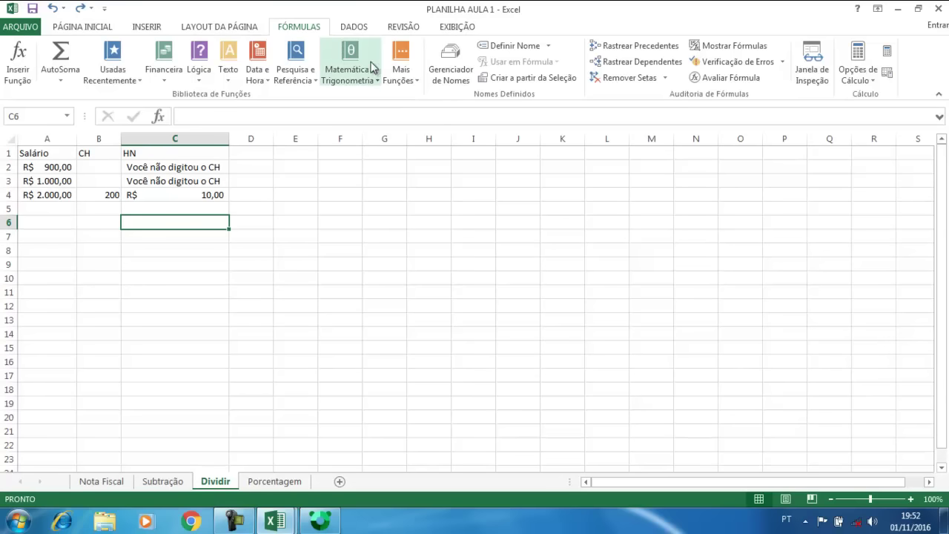
- Apply Proteger Planilha from the REVISÃO tab, leaving the password empty
click(405, 26)
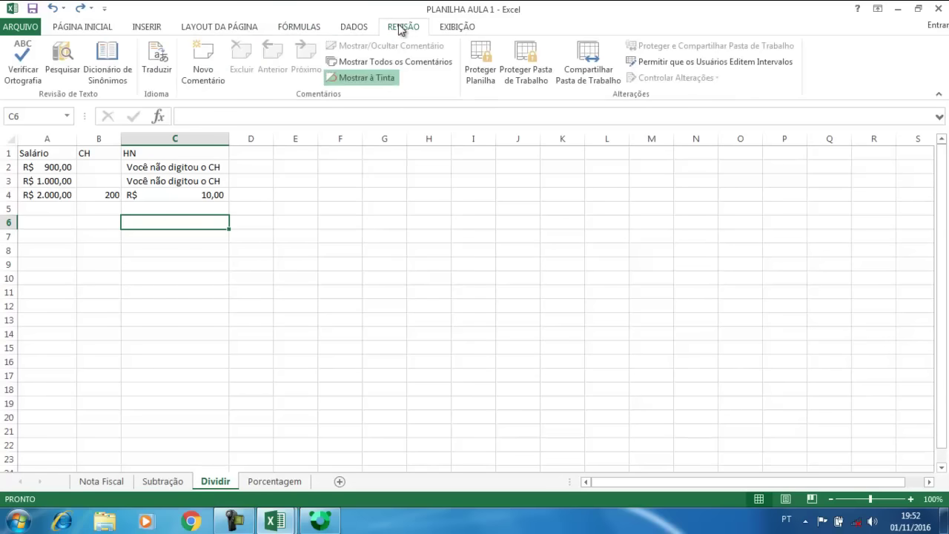
click(490, 77)
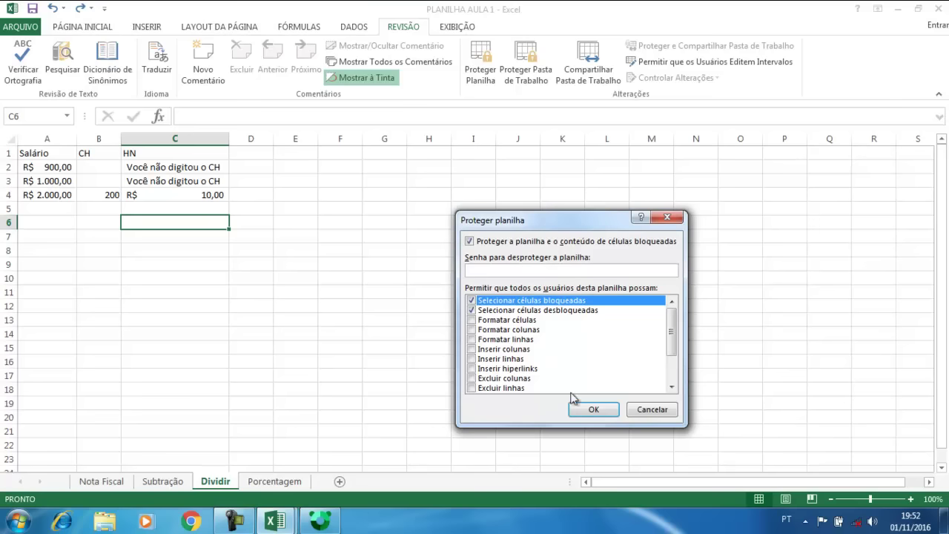
click(593, 410)
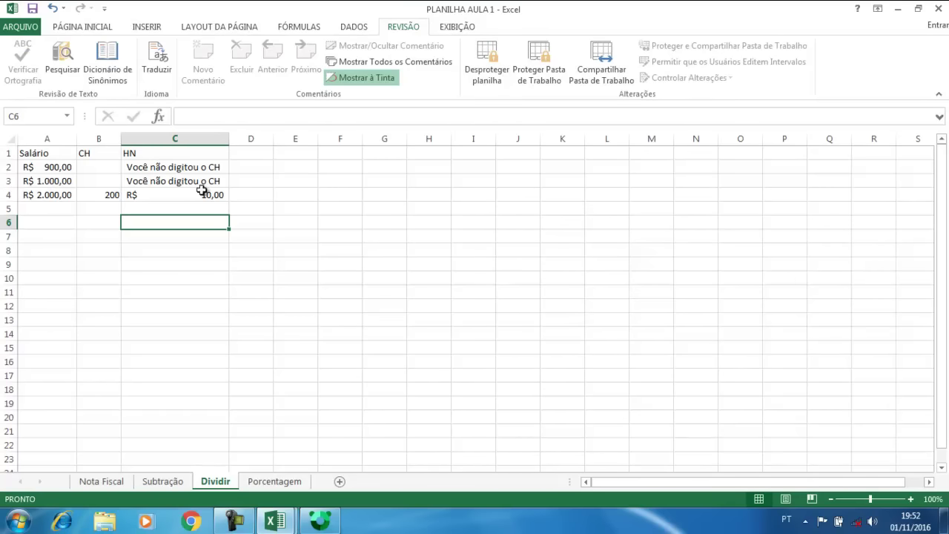
- Try editing C3 and A3, dismissing each protected-sheet warning
click(175, 180)
double_click(175, 180)
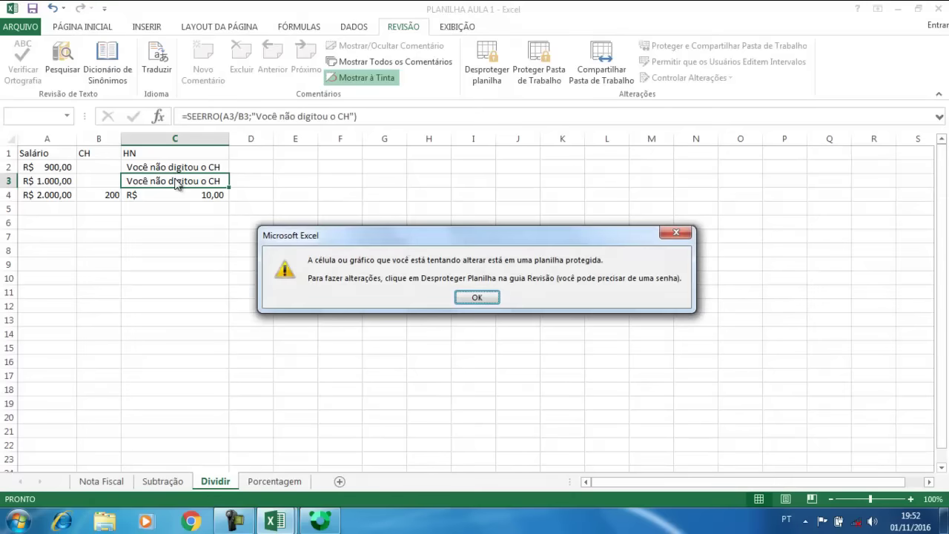
click(478, 298)
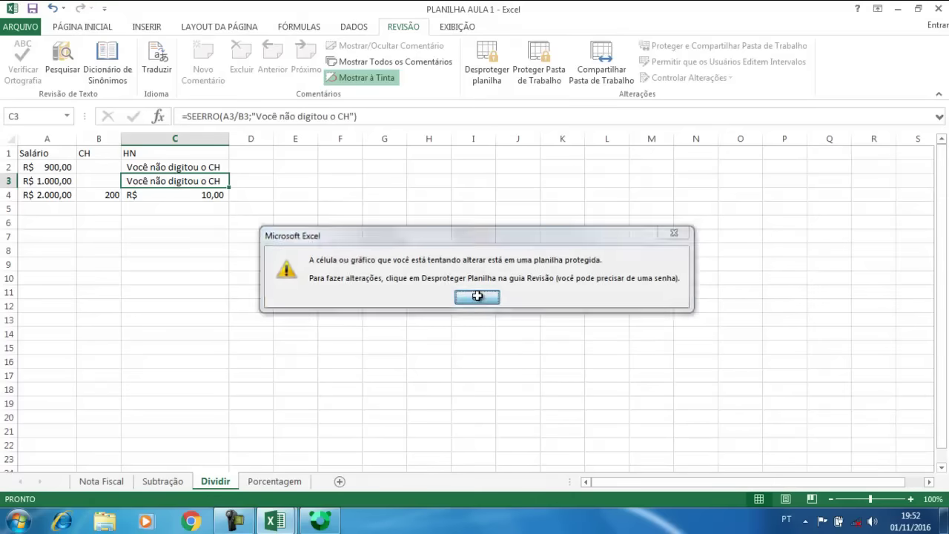
click(66, 182)
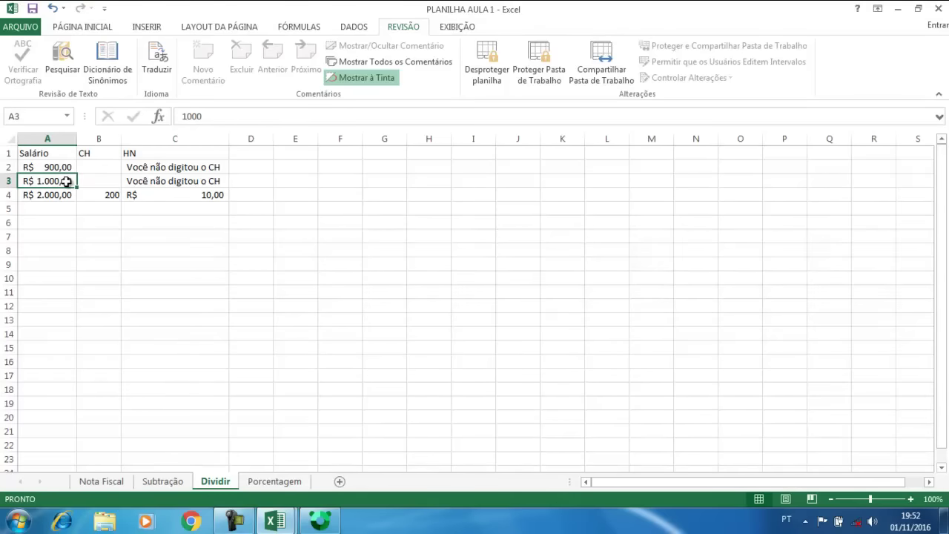
double_click(66, 182)
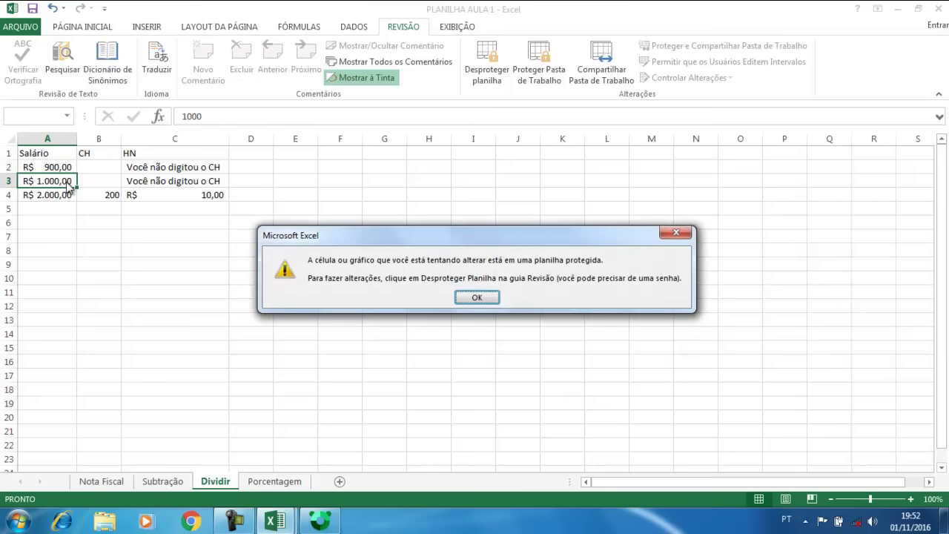
click(477, 297)
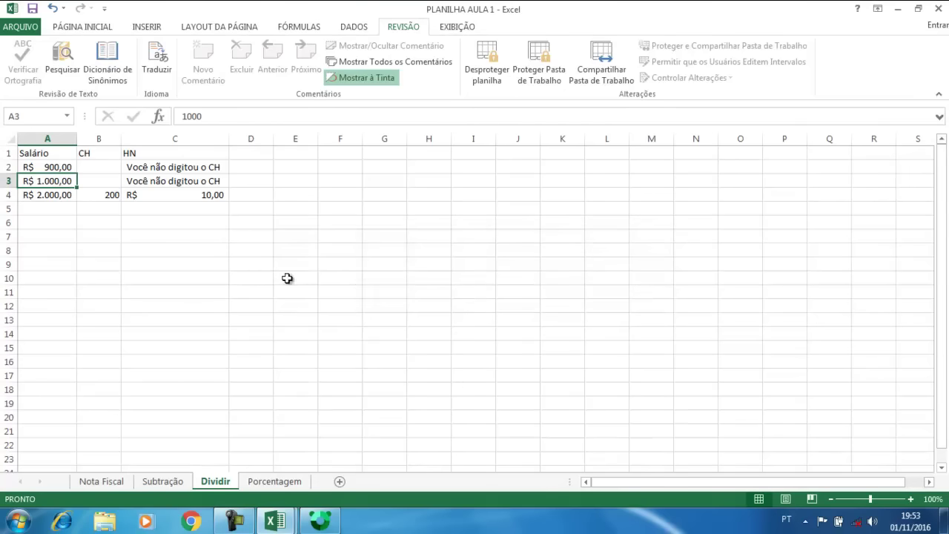
- Try editing empty cell E11, dismiss the warning, and unprotect the sheet
click(306, 288)
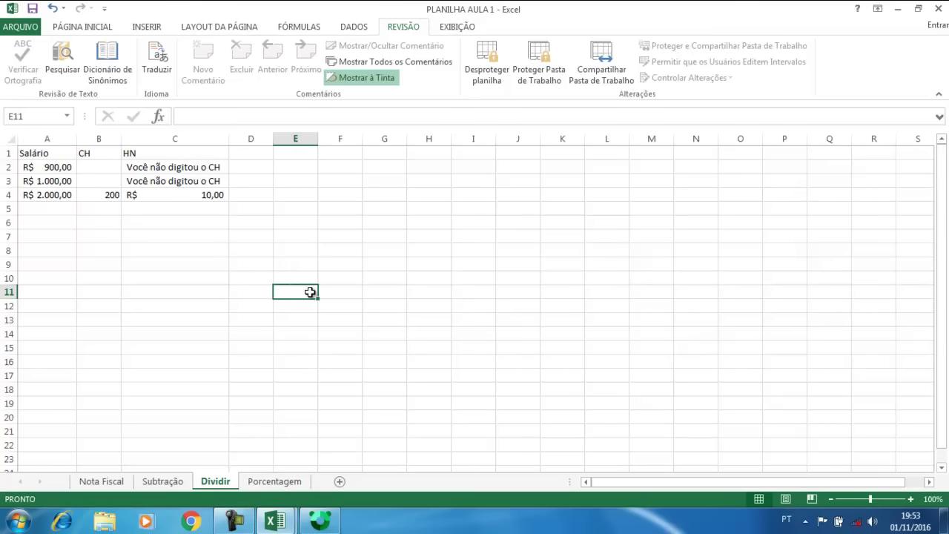
double_click(310, 292)
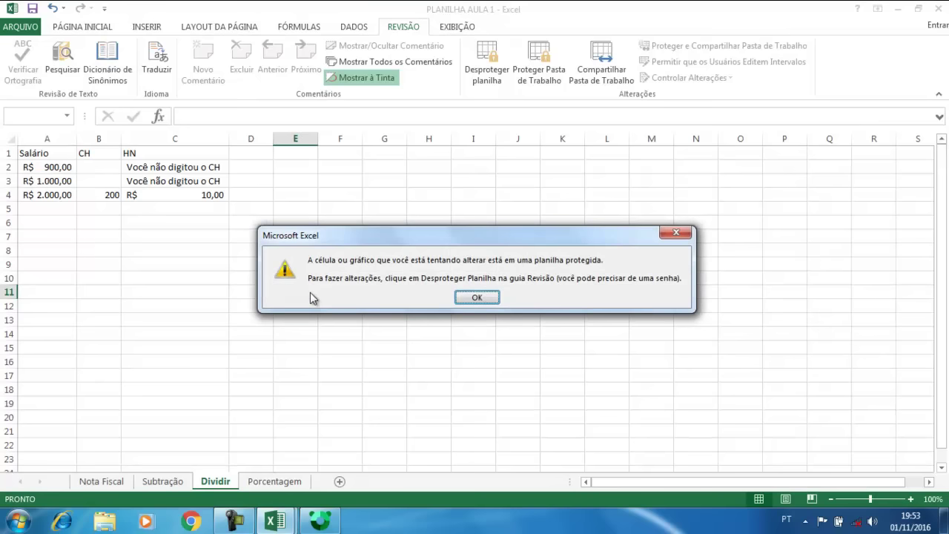
click(472, 297)
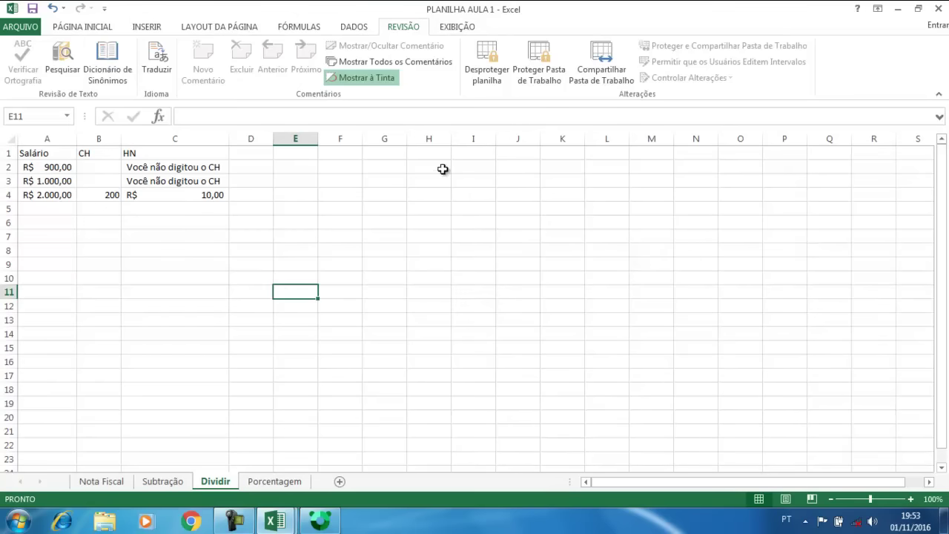
click(488, 73)
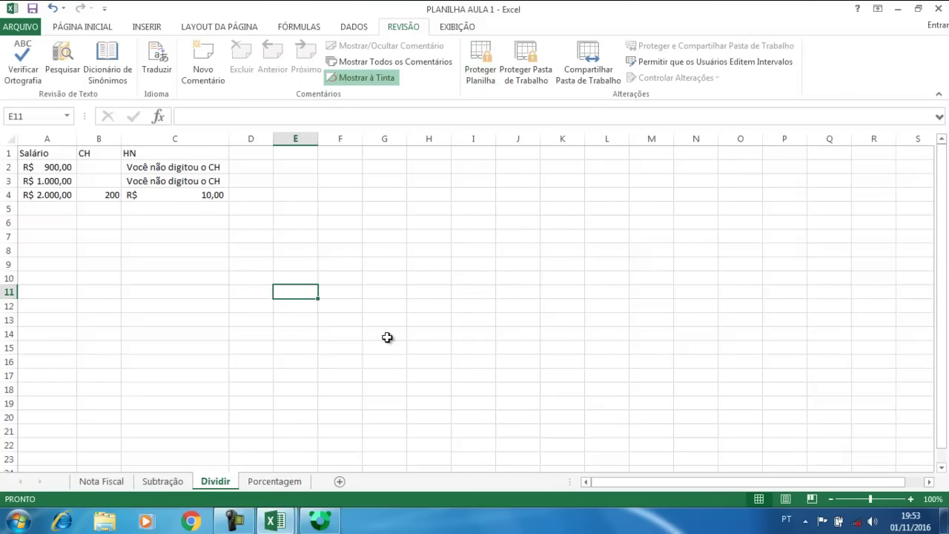
click(295, 206)
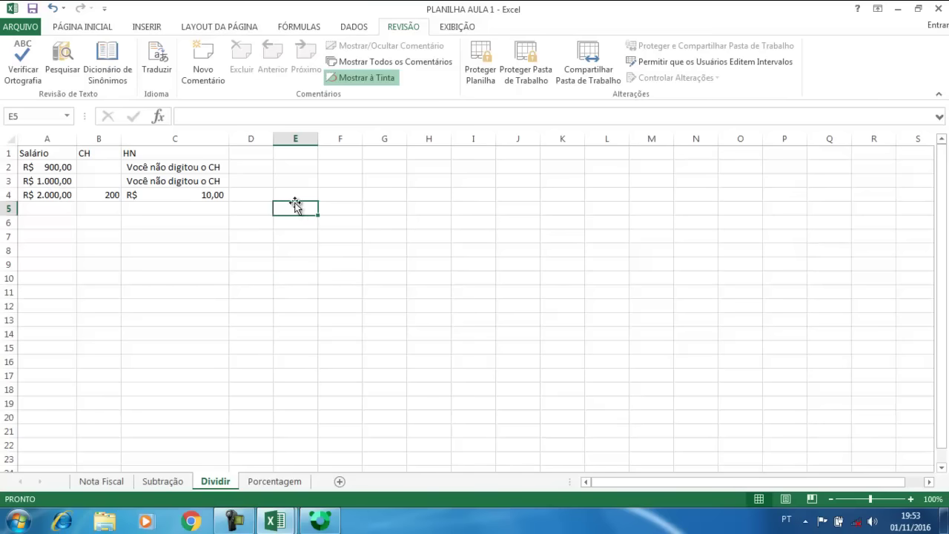
text(JJJJ)
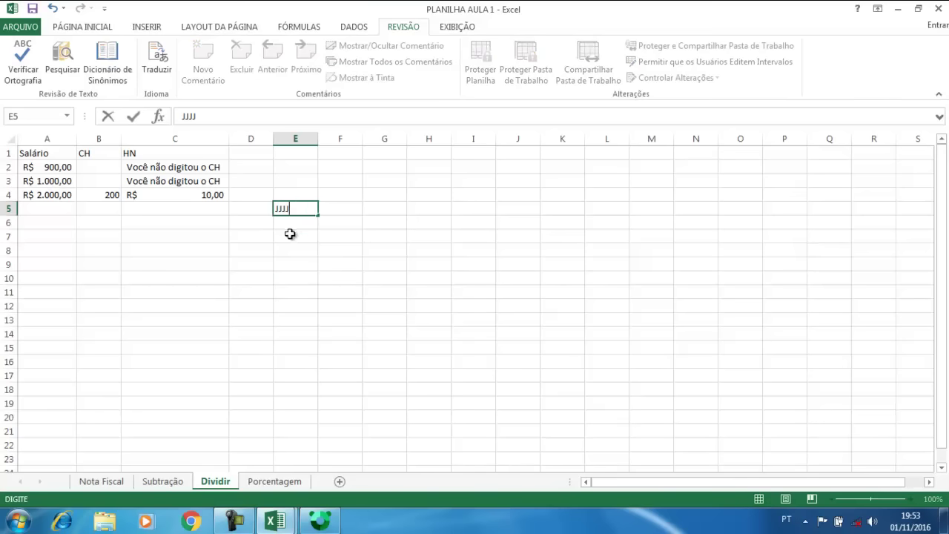
key(BackSpace)
key(BackSpace)
key(BackSpace)
click(170, 167)
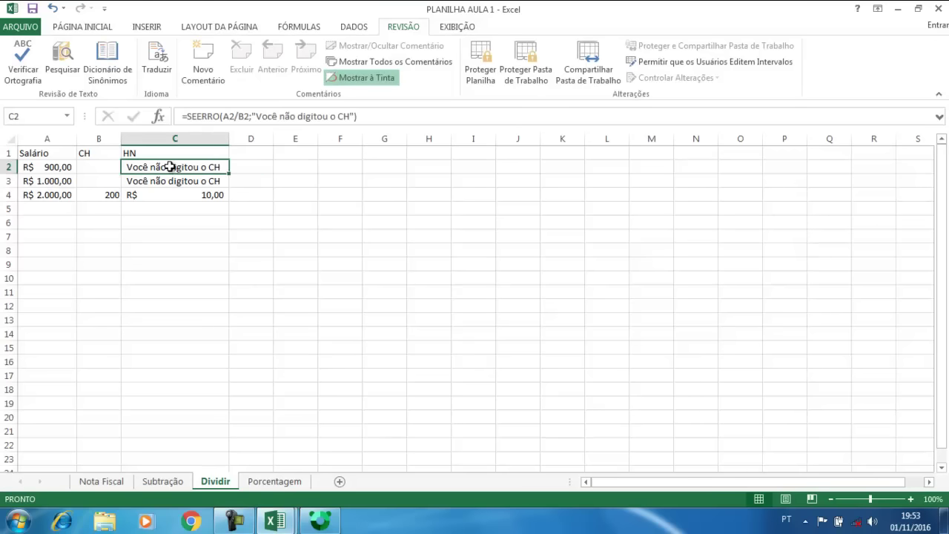
double_click(170, 167)
key(Escape)
- Uncheck Bloqueadas on the Proteção tab of Formatar células for range A2:B14
click(47, 167)
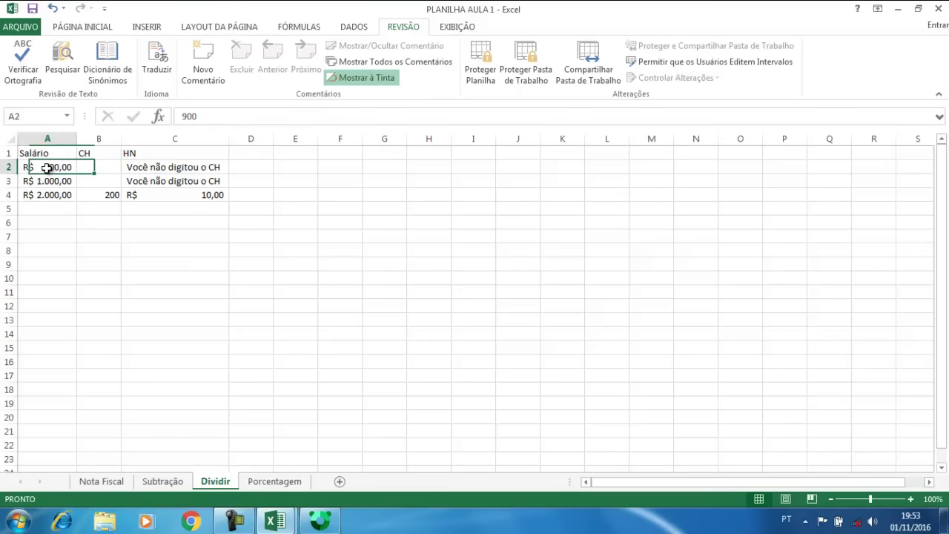
drag(47, 167, 101, 334)
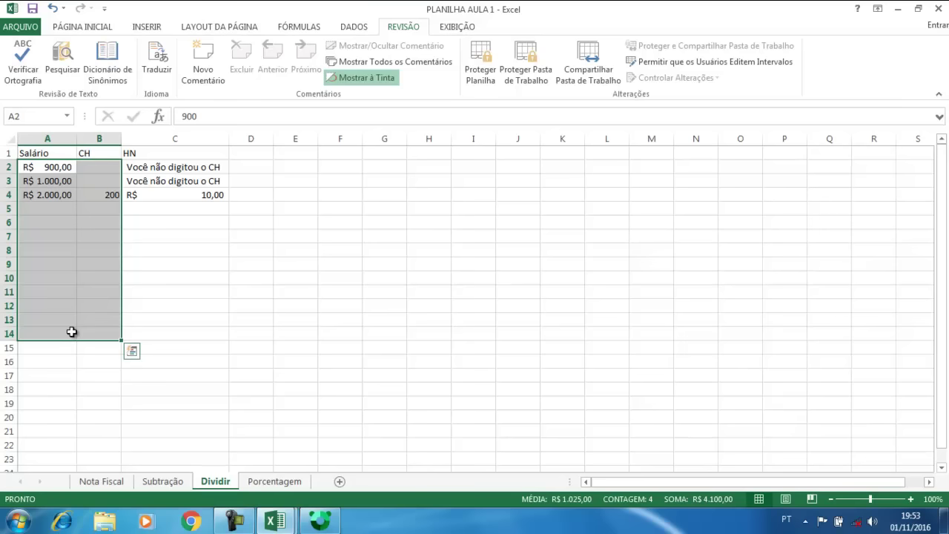
right_click(65, 251)
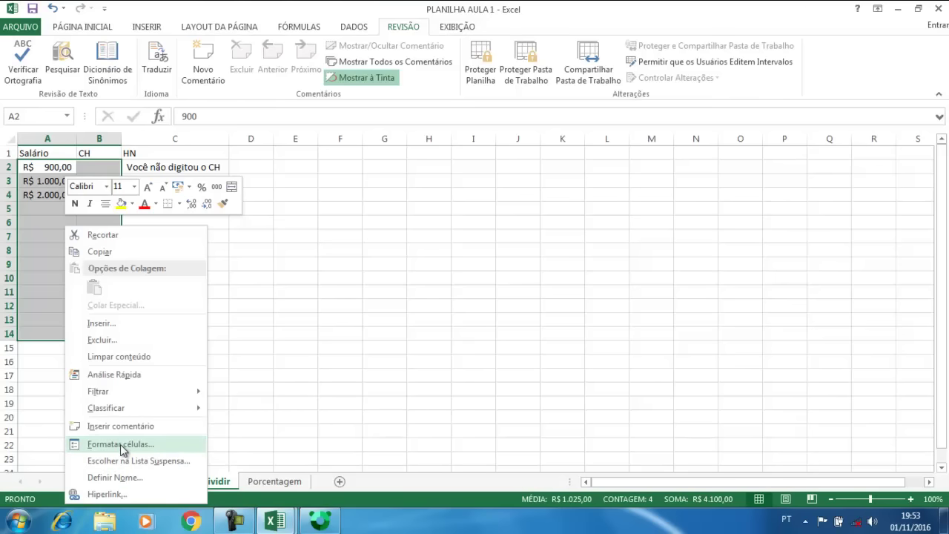
click(120, 443)
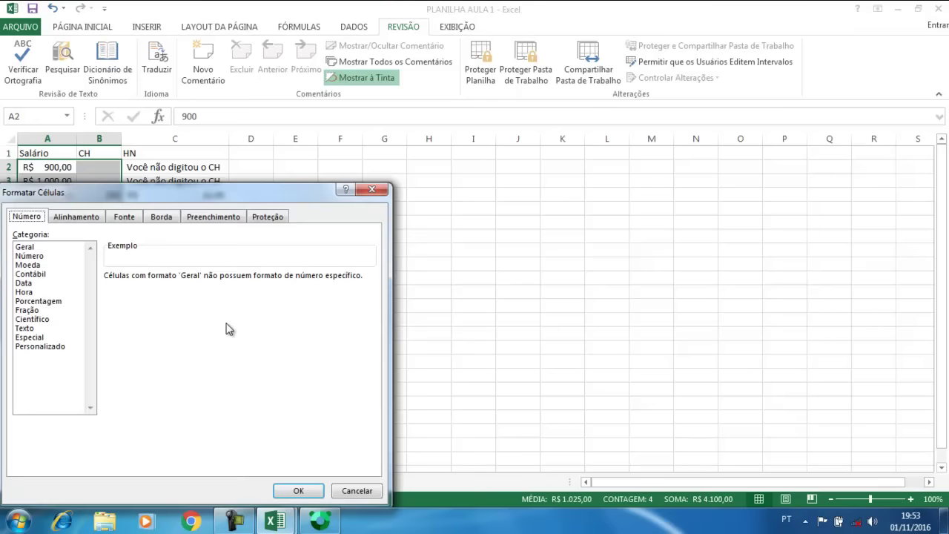
click(269, 216)
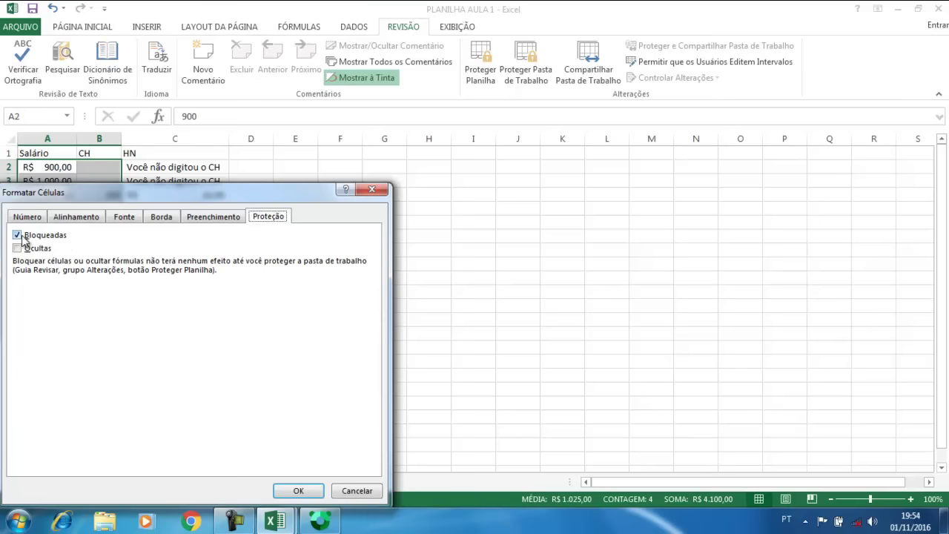
click(17, 235)
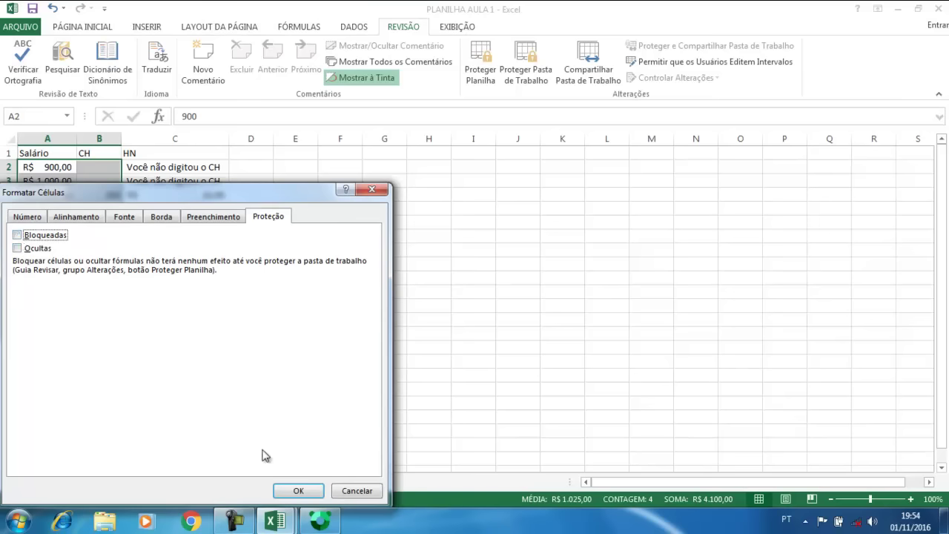
click(298, 492)
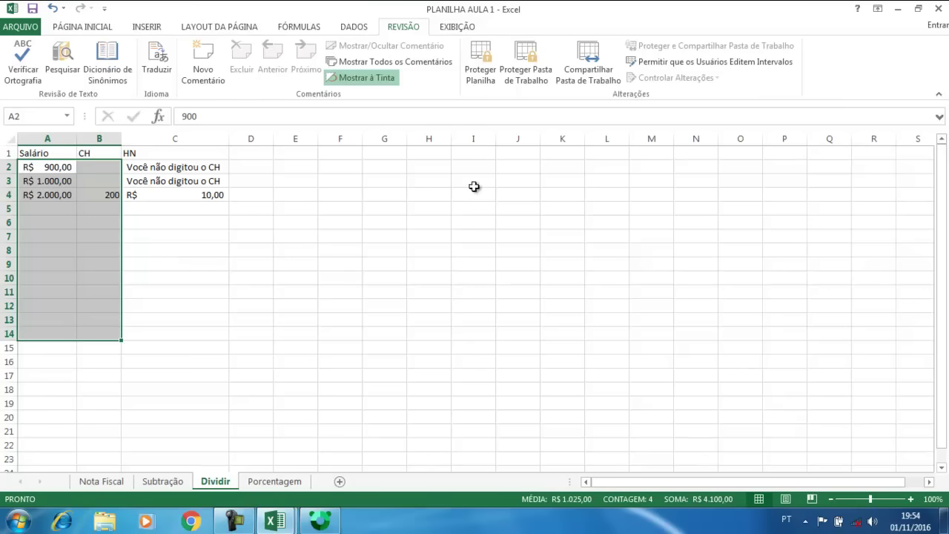
- Protect the Dividir sheet with a password, entering it twice to confirm
click(419, 203)
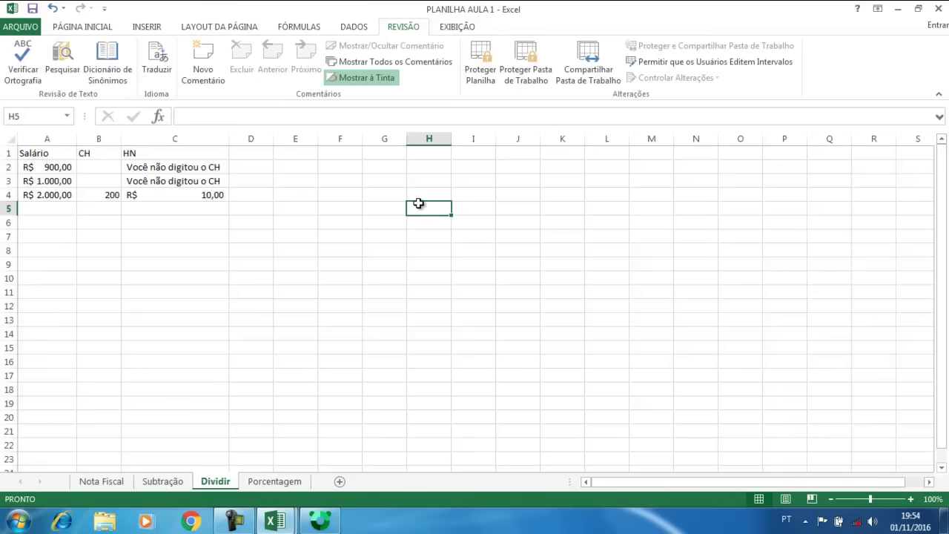
click(478, 75)
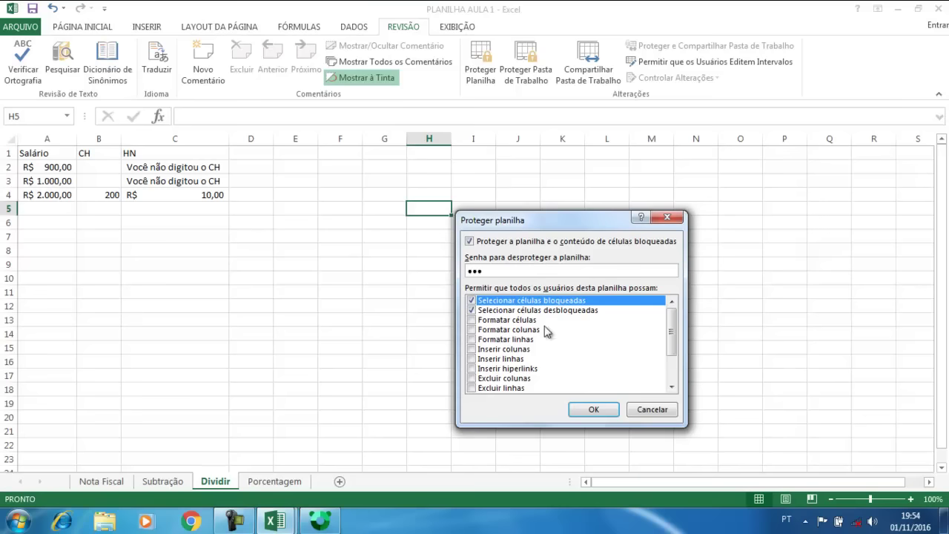
click(589, 412)
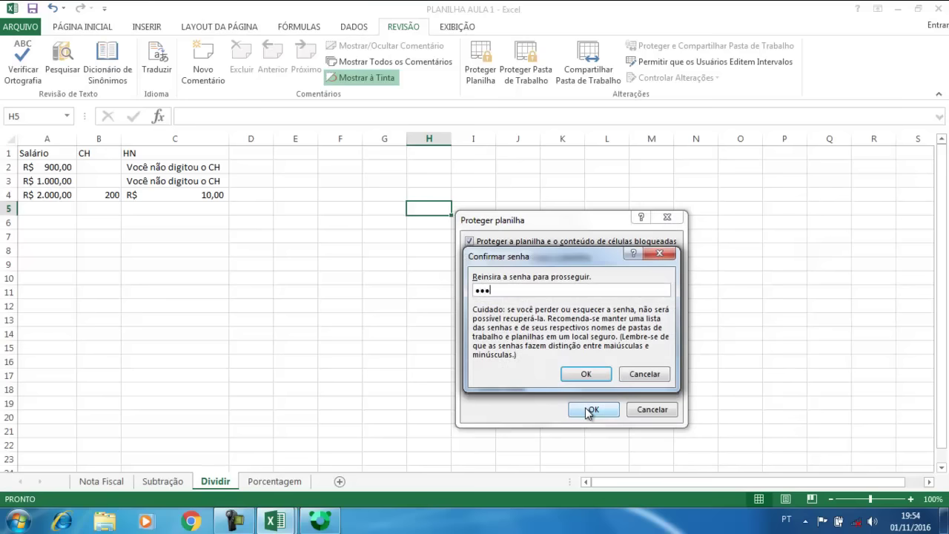
click(593, 375)
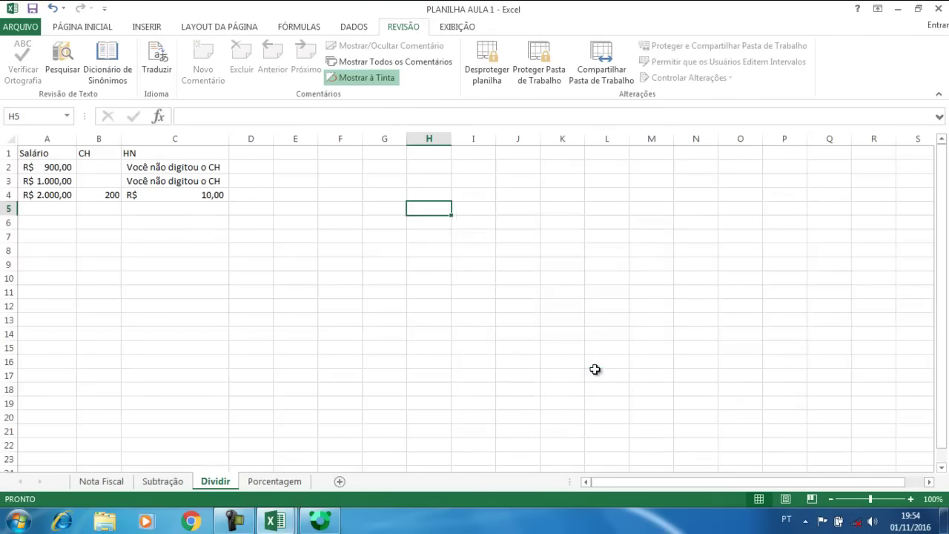
click(595, 370)
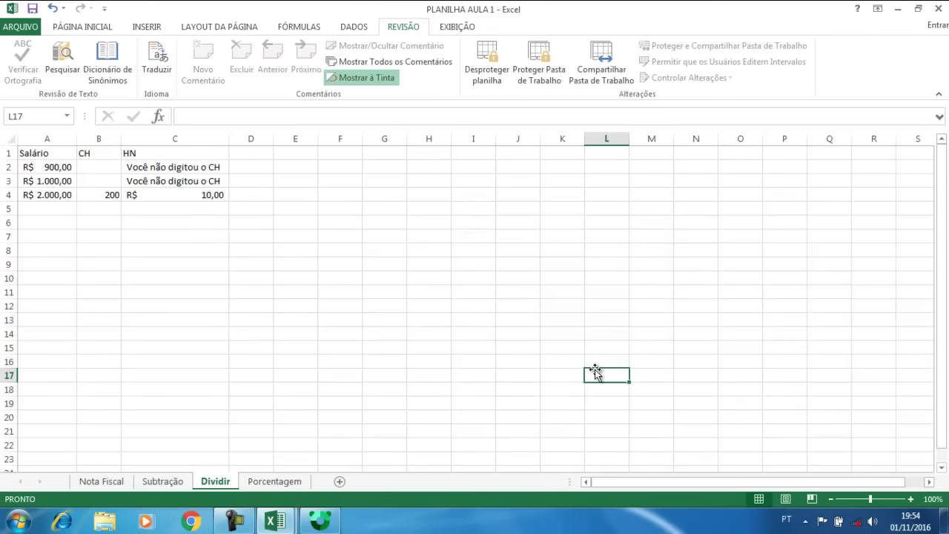
- Verify that locked cells C3, an empty cell and header C1 reject edits
click(192, 186)
double_click(194, 188)
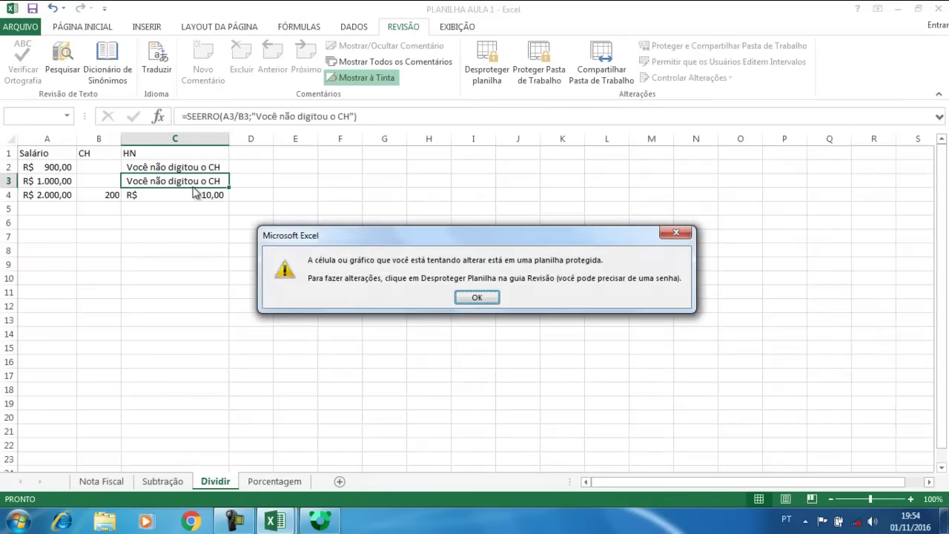
click(488, 300)
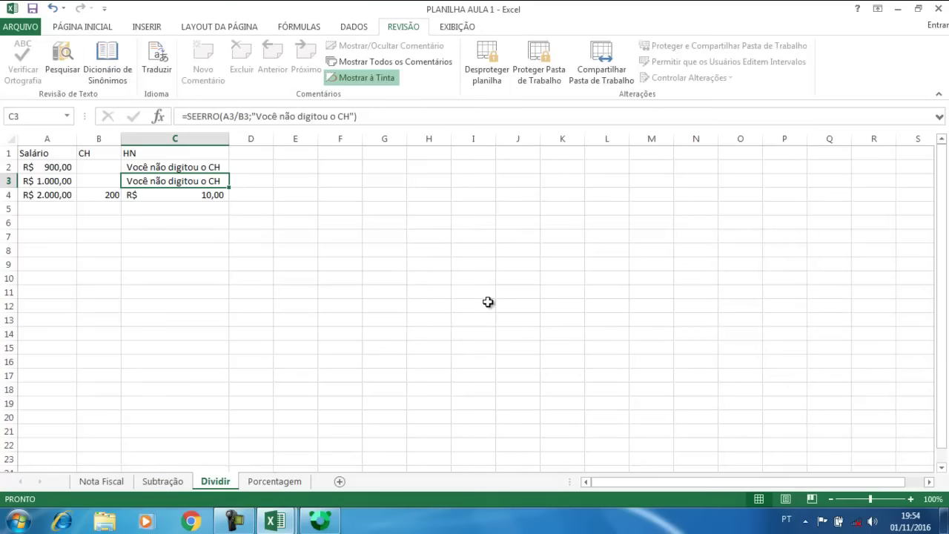
double_click(488, 303)
click(488, 303)
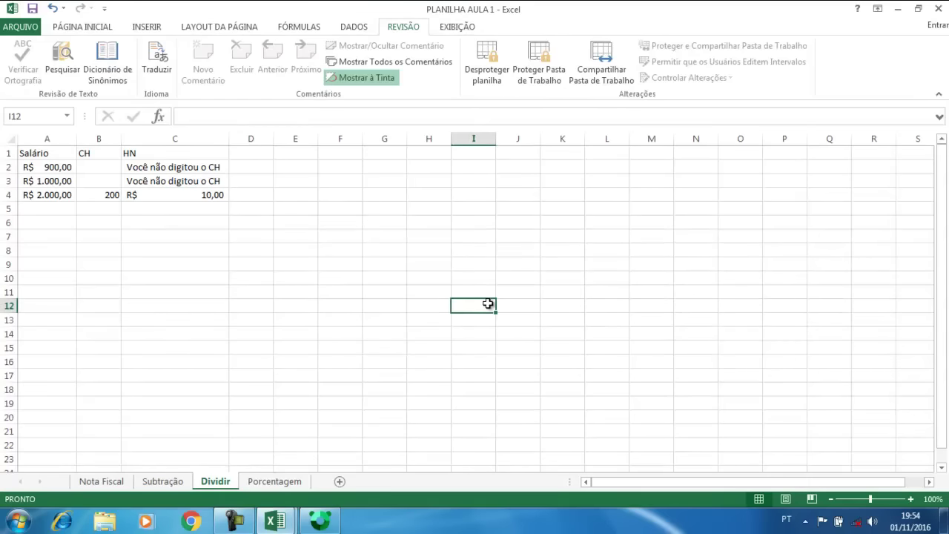
click(139, 152)
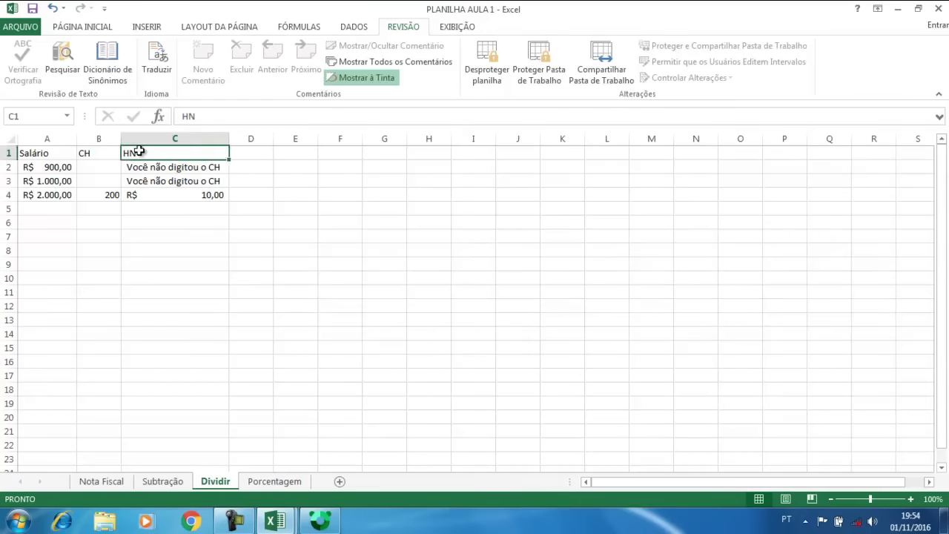
scroll(139, 151, down, 1)
double_click(141, 156)
key(Return)
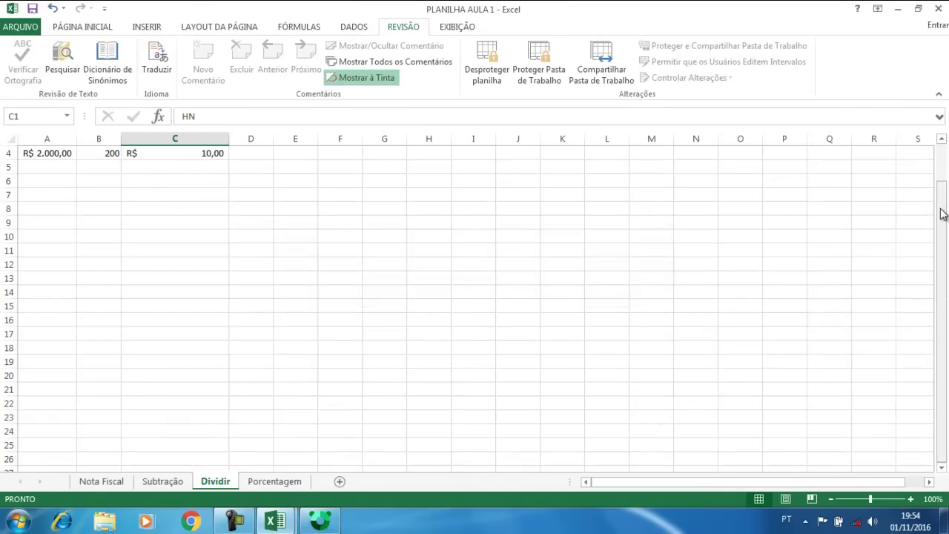
drag(942, 212, 943, 161)
- Enter test values 4444 in A5, 5555 in A6 and 666 in B7
drag(47, 169, 88, 312)
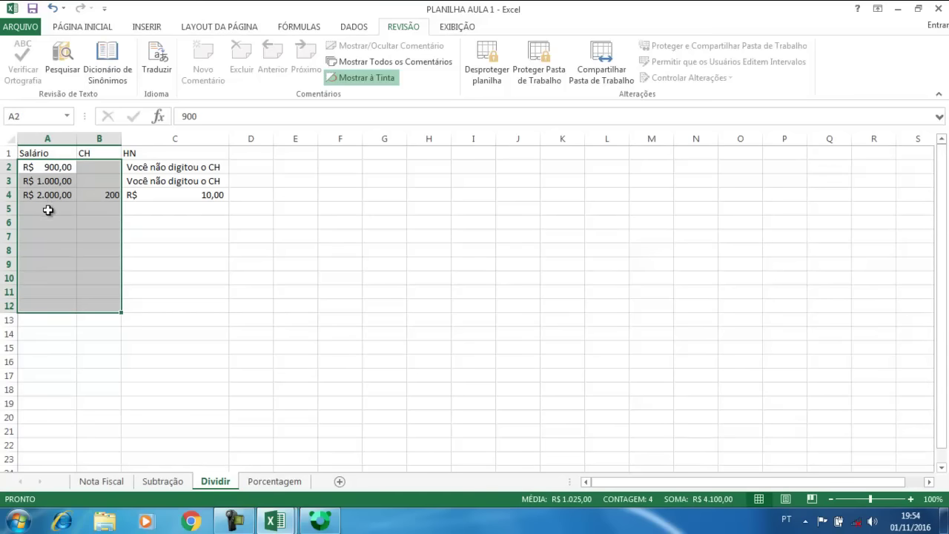
click(47, 210)
text(4444)
key(Return)
text(555)
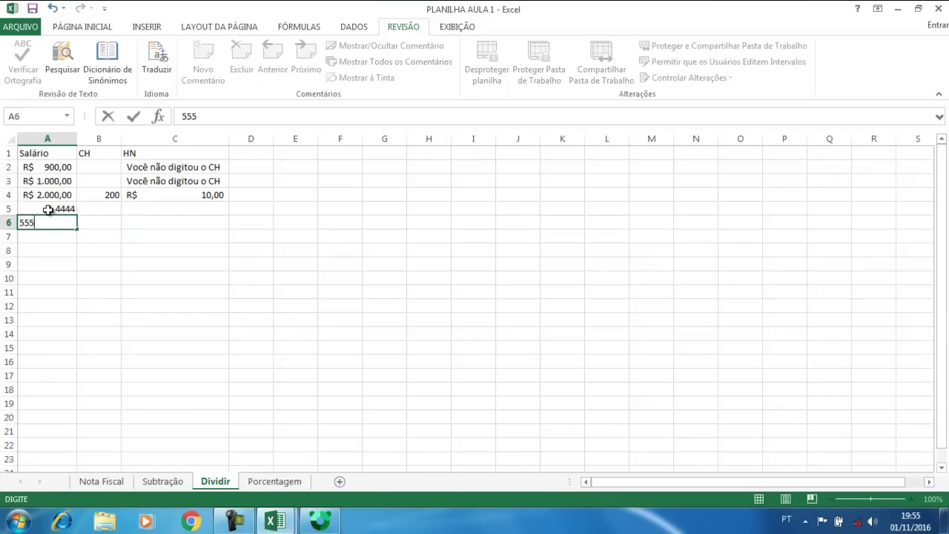
text(5)
key(Return)
key(Right)
text(666)
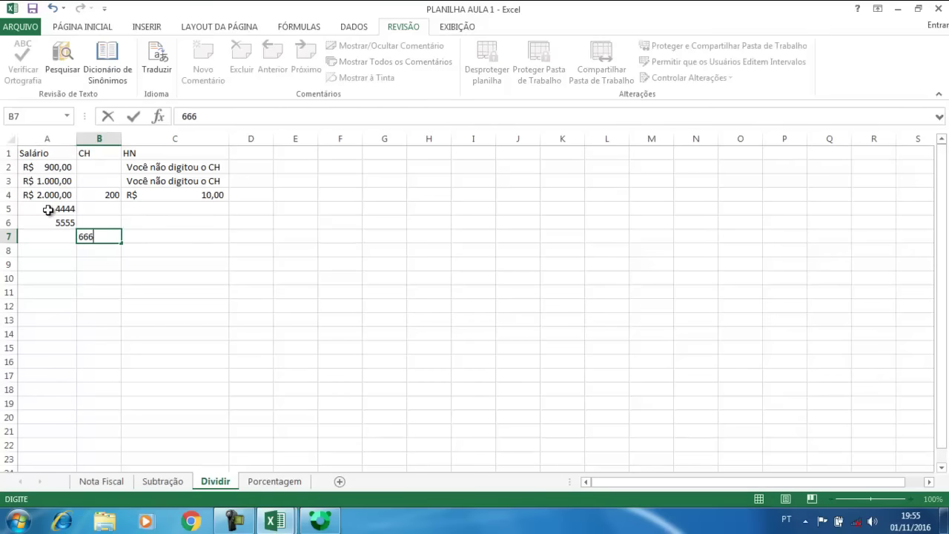
key(Right)
- Attempt editing C7 and filling C4 down, both blocked, then bring up the unprotect prompt
text(=)
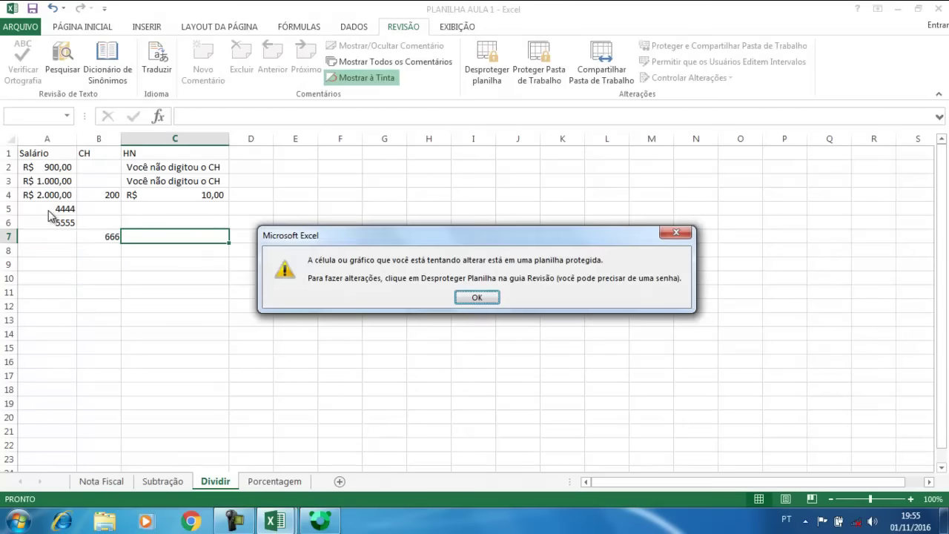
key(Return)
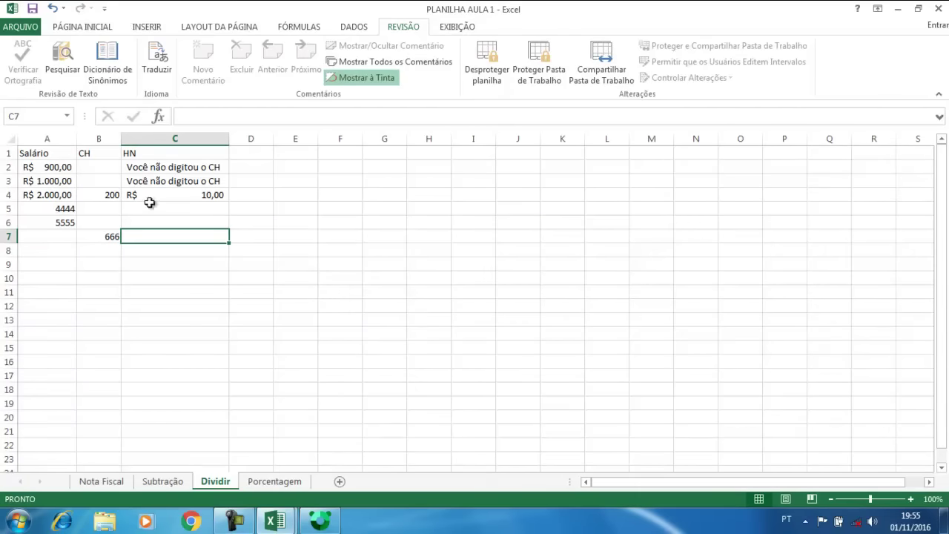
click(182, 195)
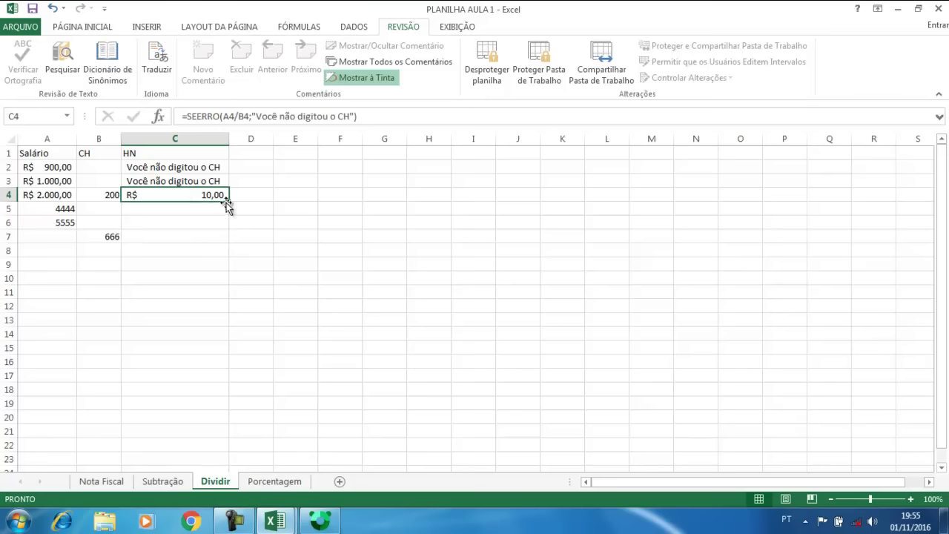
drag(229, 201, 208, 332)
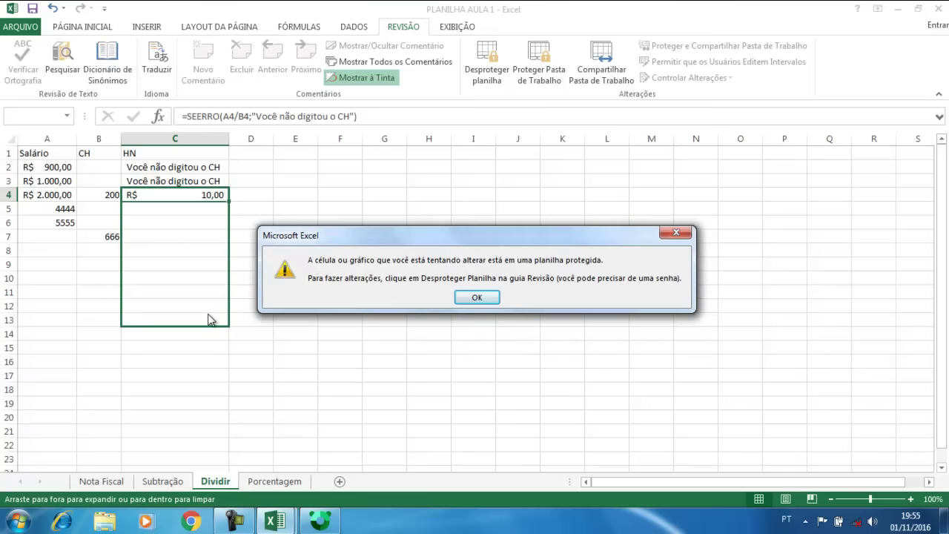
click(478, 294)
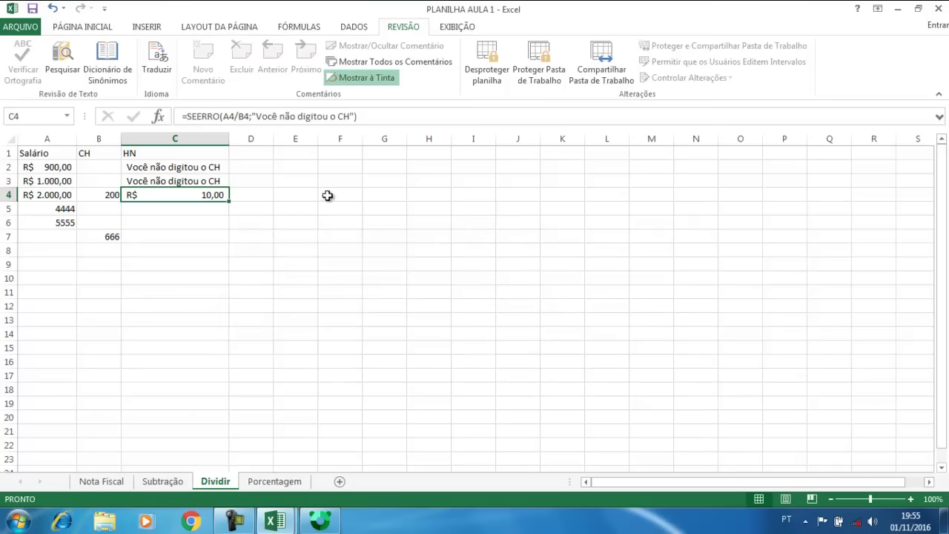
click(490, 87)
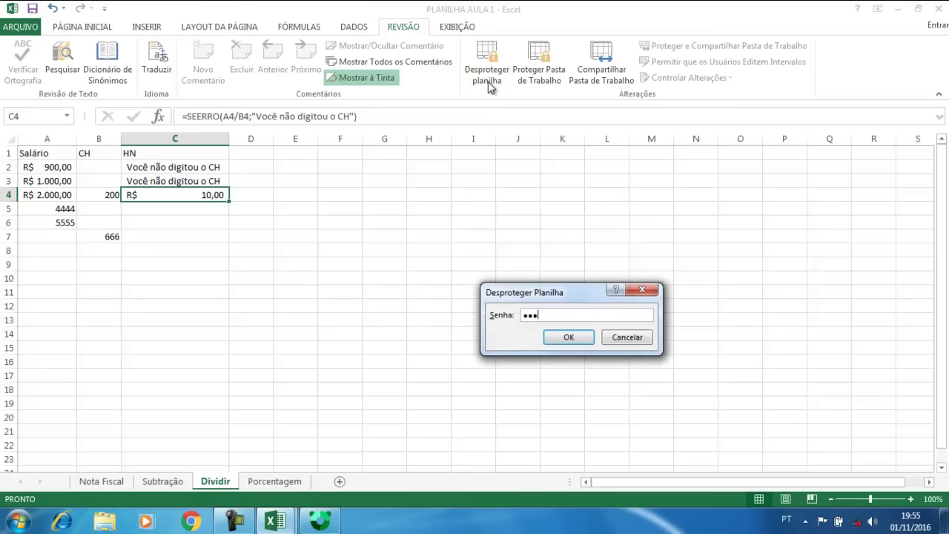
- Unprotect the sheet, fill C4's SEERRO formula down to C14, and reprotect with a password
click(570, 337)
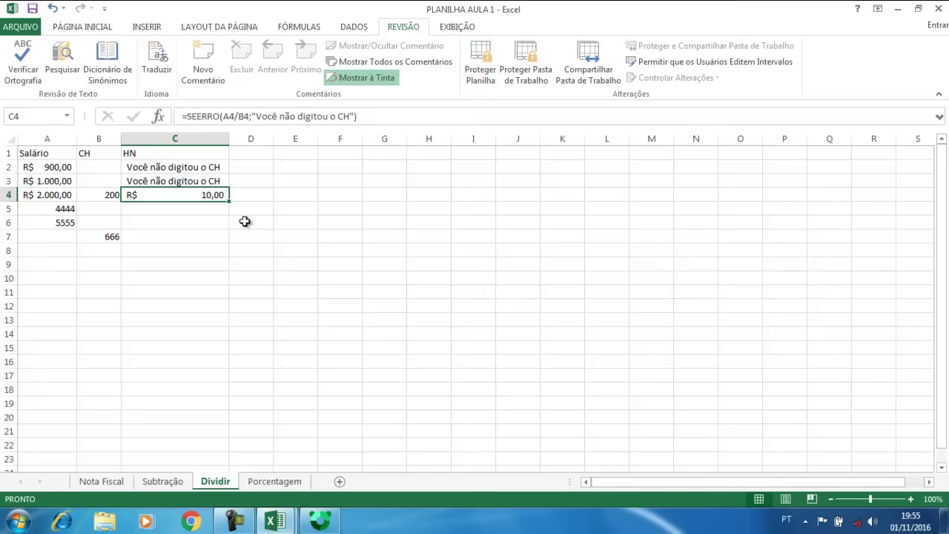
mouse_move(229, 199)
mouse_down()
mouse_move(229, 325)
mouse_move(220, 336)
mouse_up()
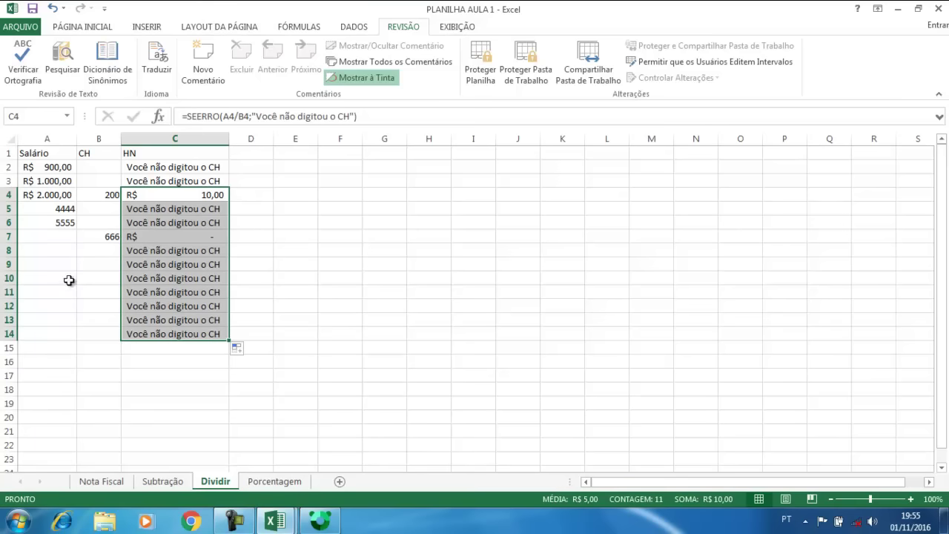
click(486, 60)
key(Return)
key(Return)
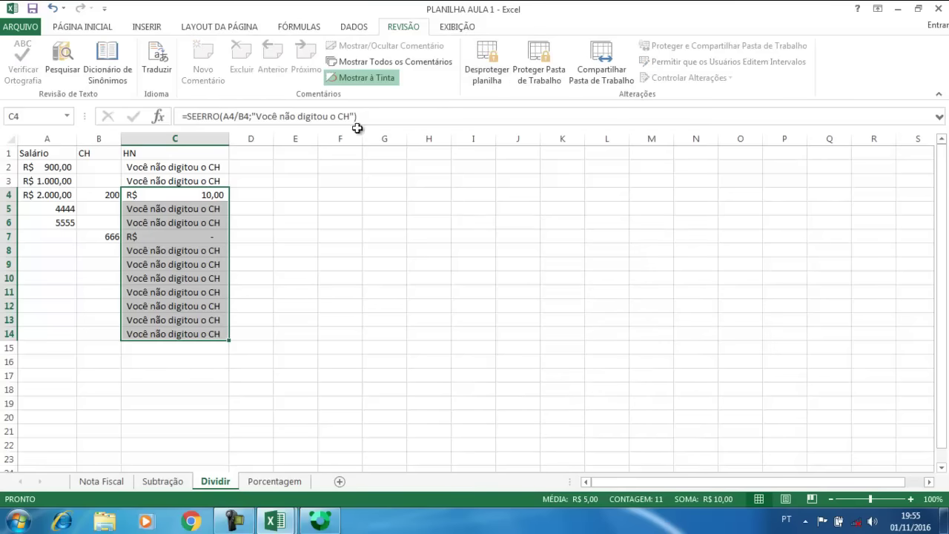
click(203, 239)
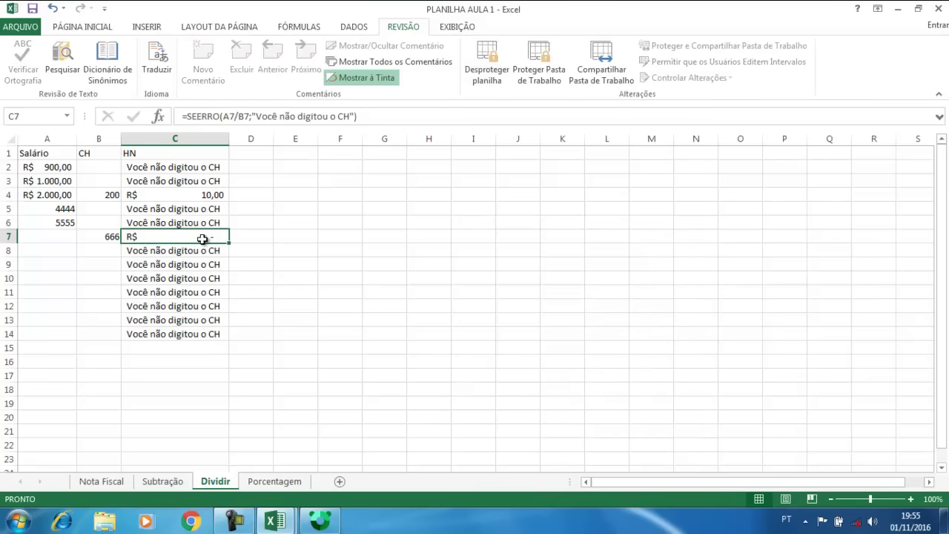
- Dismiss the protected-sheet warning from the locked C7 formula and return to column A
double_click(202, 238)
scroll(203, 239, down, 1)
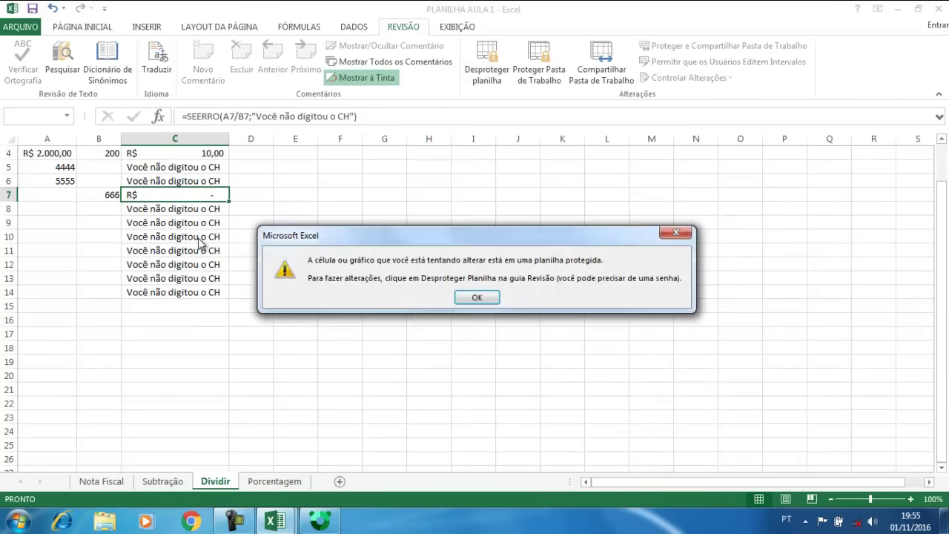
key(Return)
key(Left)
key(Left)
key(Up)
key(Up)
key(Up)
key(Up)
key(Up)
key(Up)
key(Down)
key(Down)
key(Down)
key(Down)
key(Down)
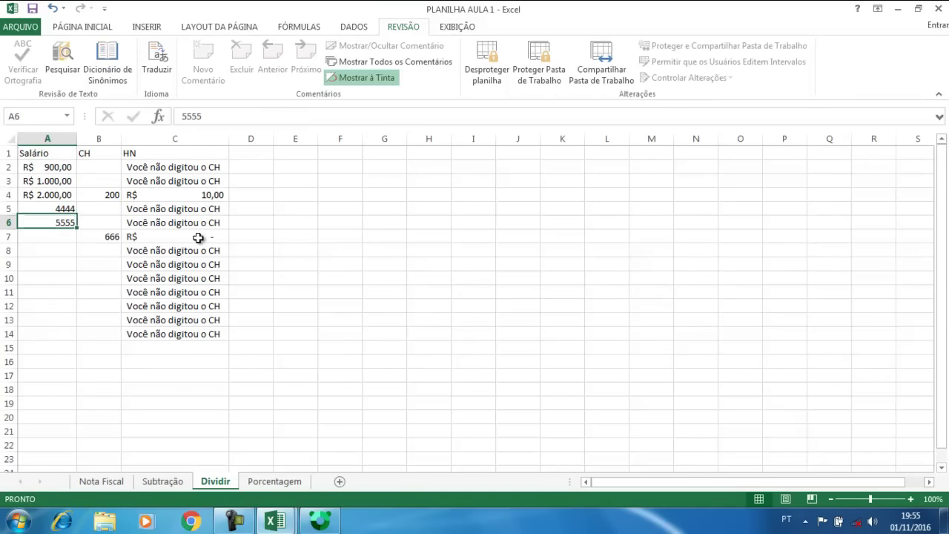
key(Up)
- Enter test values 3000/300 in A5:B5 and 4000/3 in A6:B6
text(3000)
key(Tab)
text(300)
key(Return)
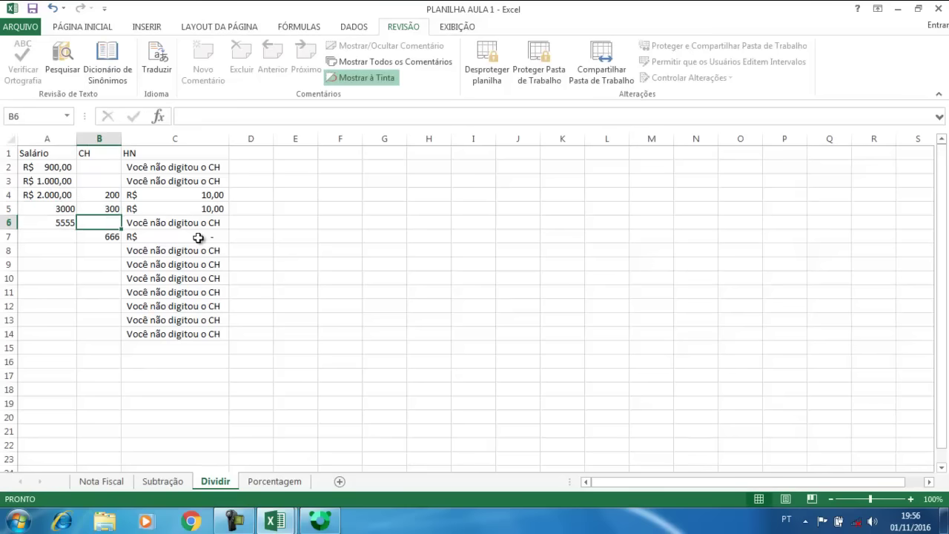
key(Left)
text(4000)
key(Tab)
text(3)
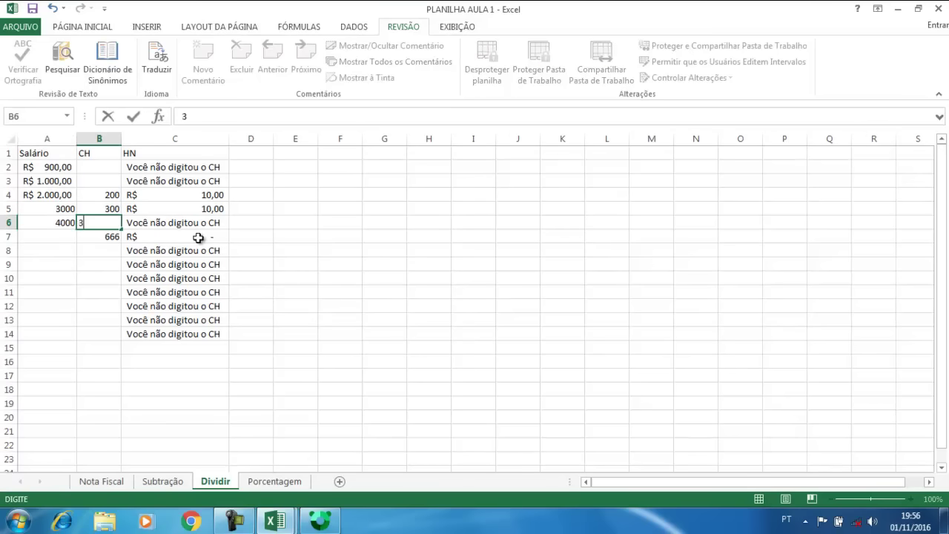
key(Return)
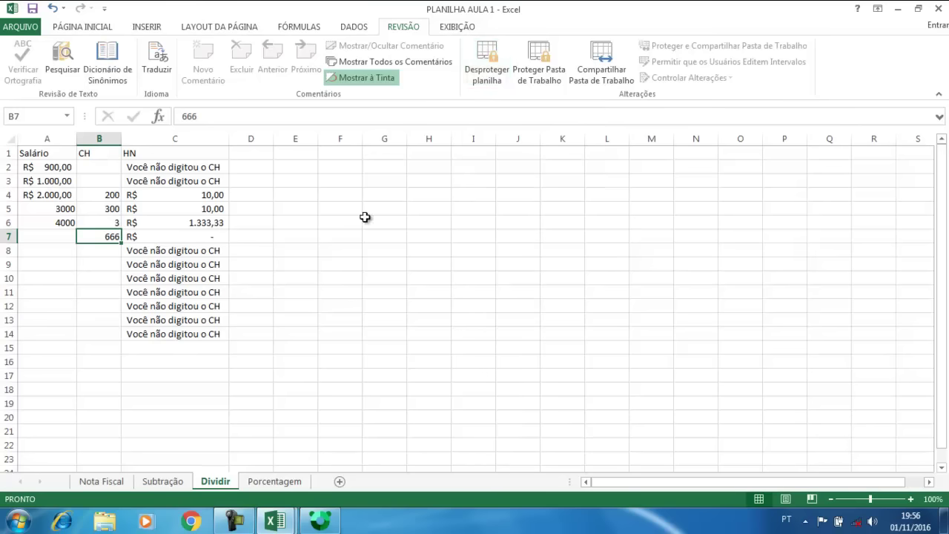
- Unprotect the Dividir sheet with its password, then cancel the Proteger Planilha dialog without reprotecting
click(484, 62)
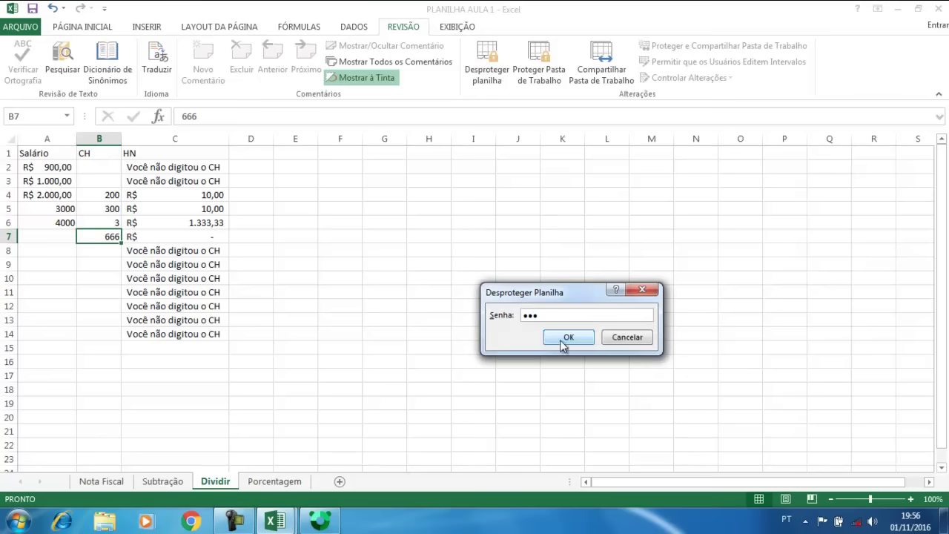
click(565, 338)
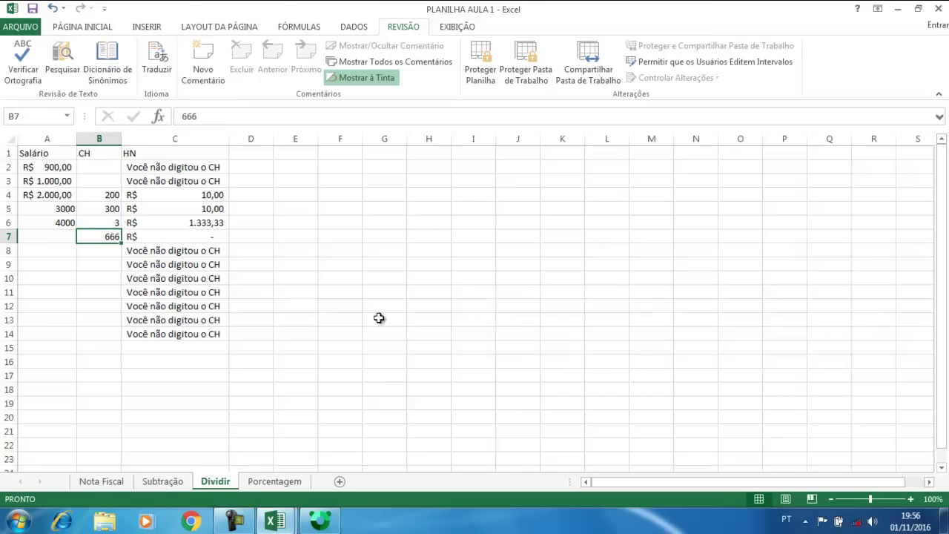
click(242, 525)
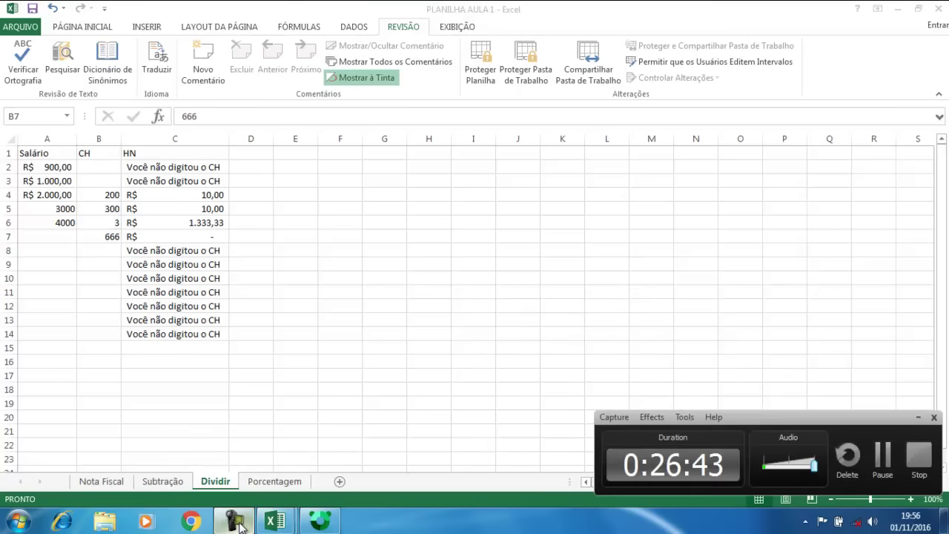
click(241, 525)
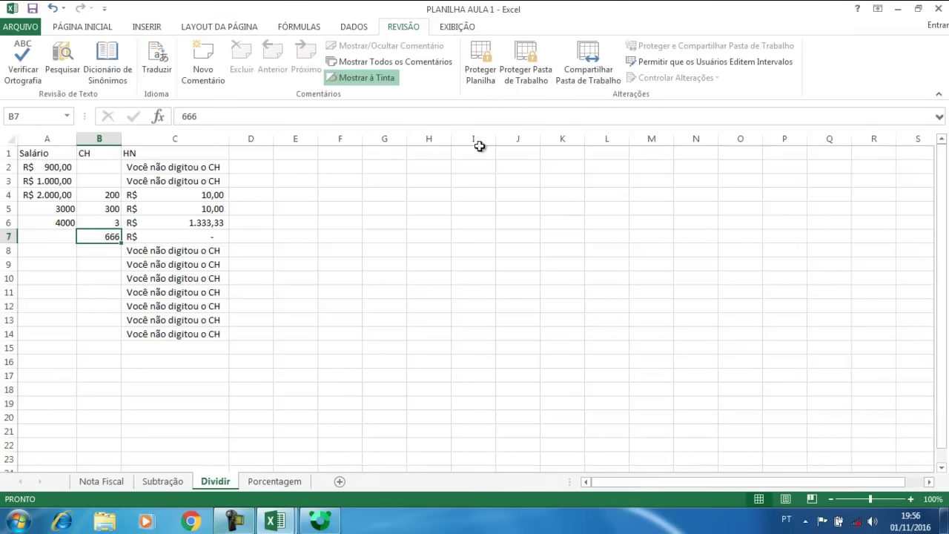
click(487, 73)
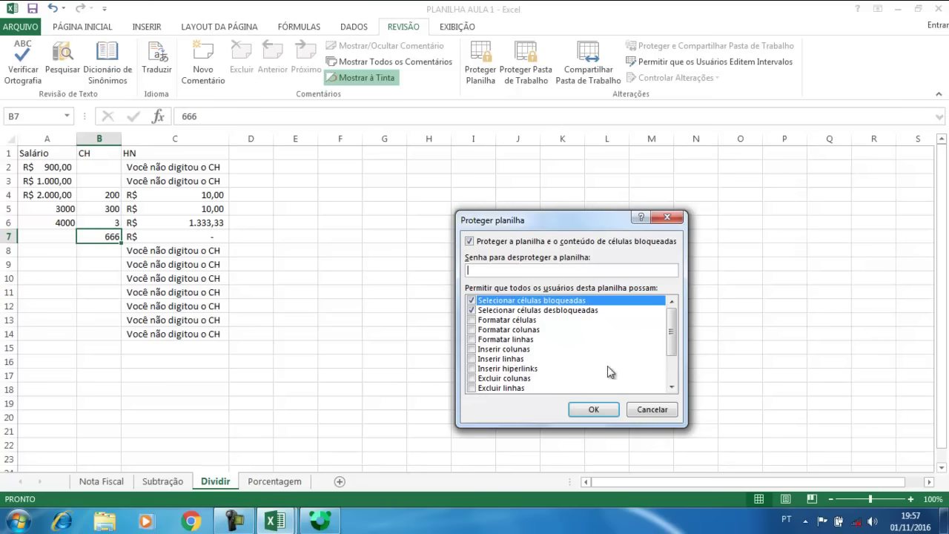
click(654, 408)
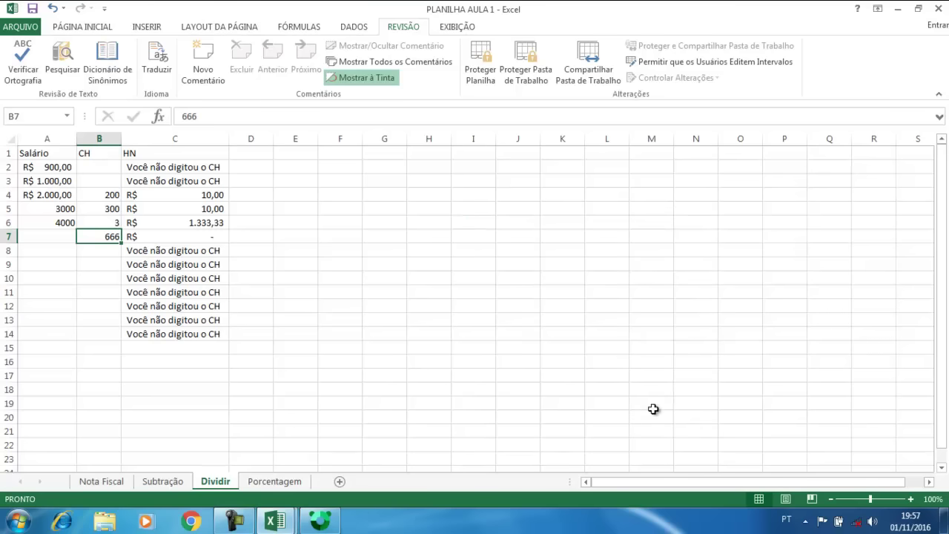
- Check the other sheets, leave Nota Fiscal showing, and save the workbook
click(108, 484)
click(152, 483)
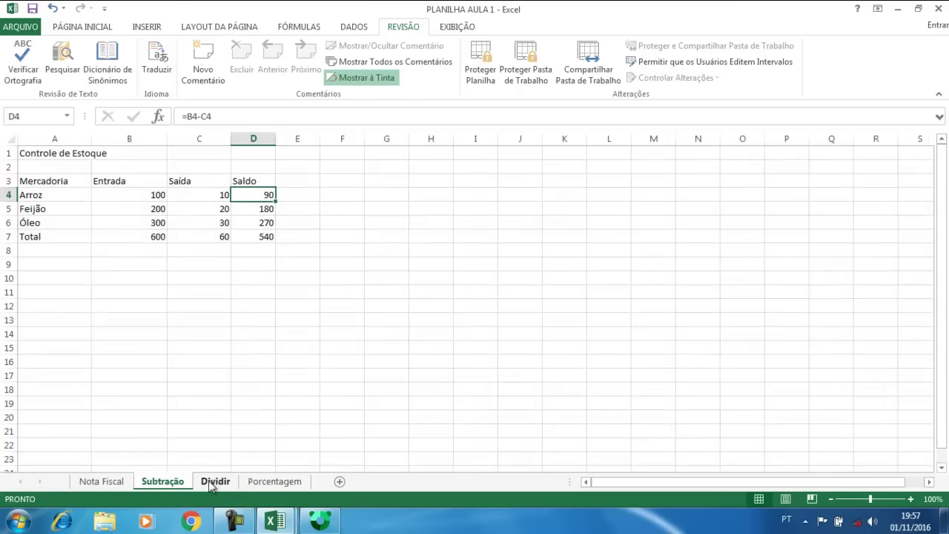
click(214, 484)
click(271, 484)
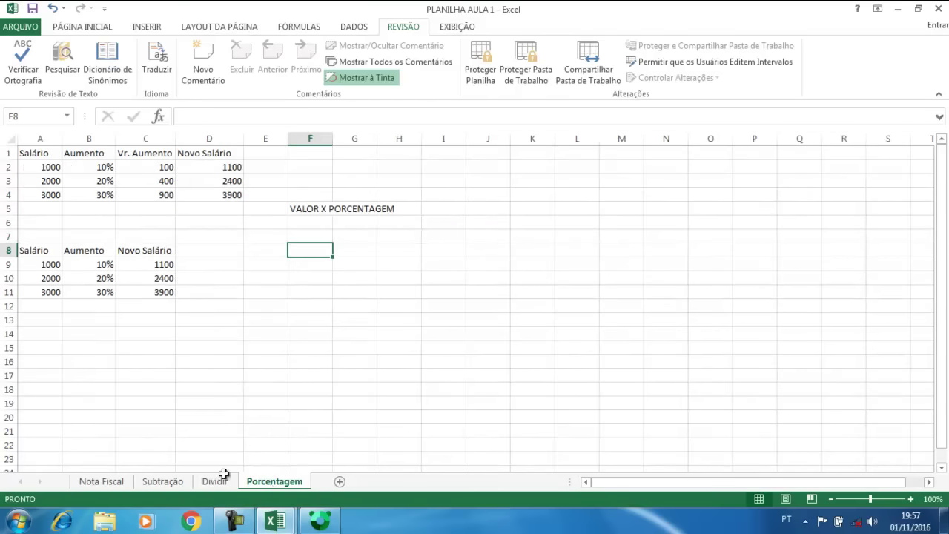
click(104, 483)
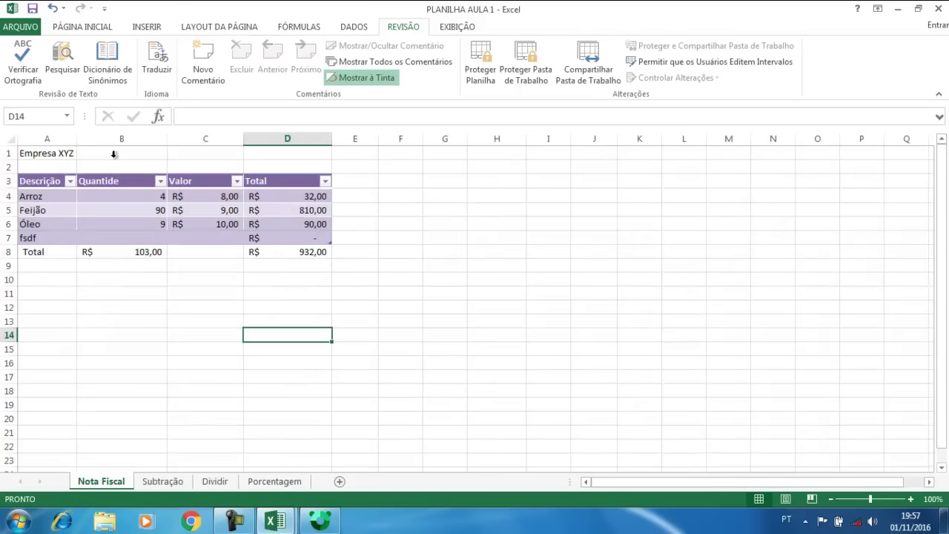
click(126, 286)
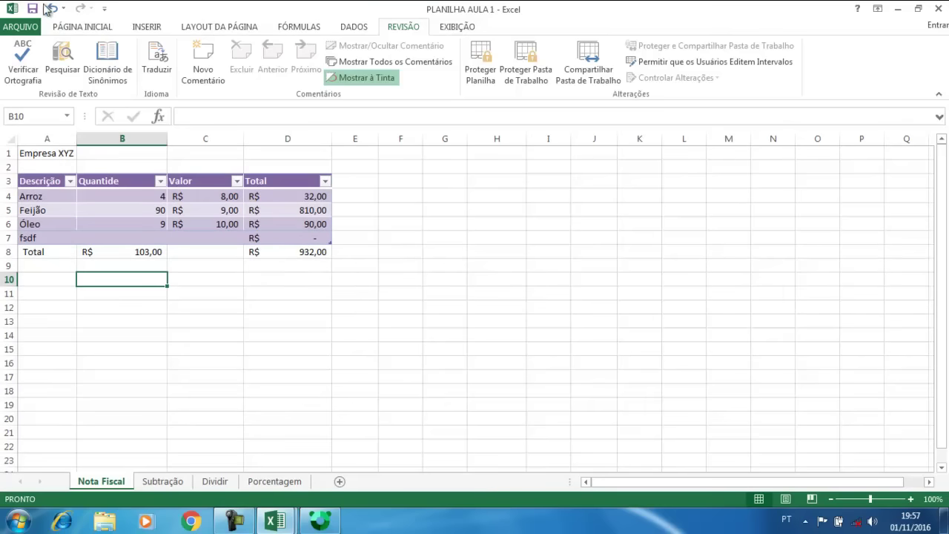
click(34, 9)
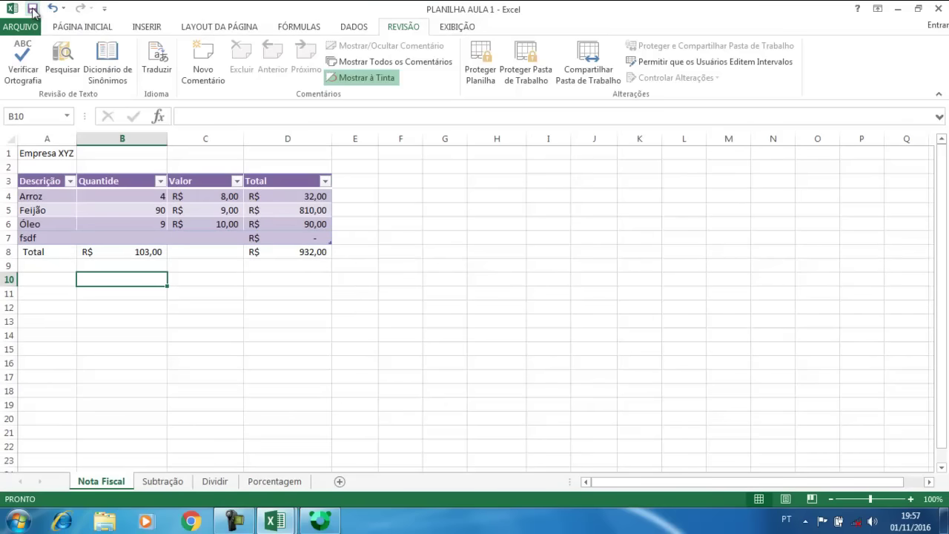